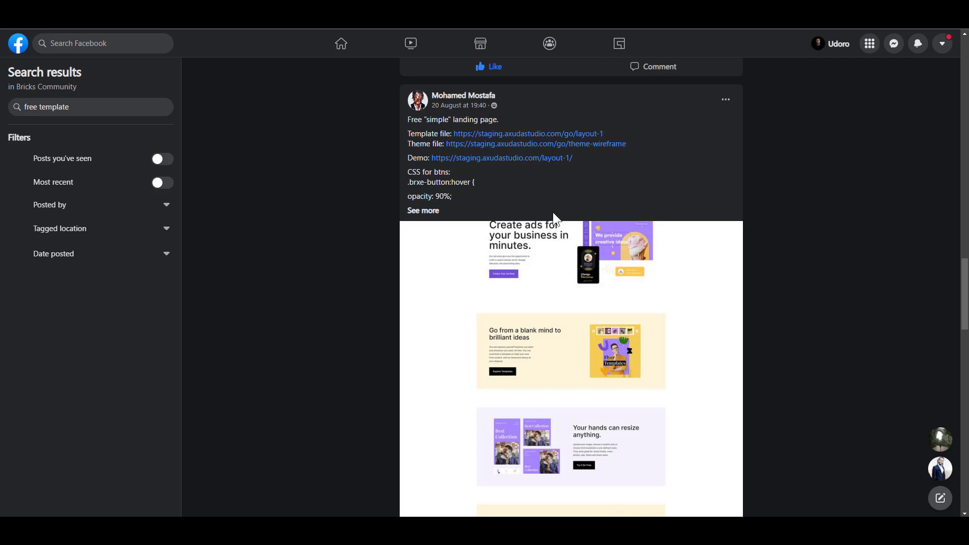
Look over the free landing page template post and examine the template's sections in the Bricks editor
scroll(640, 292, down, 2)
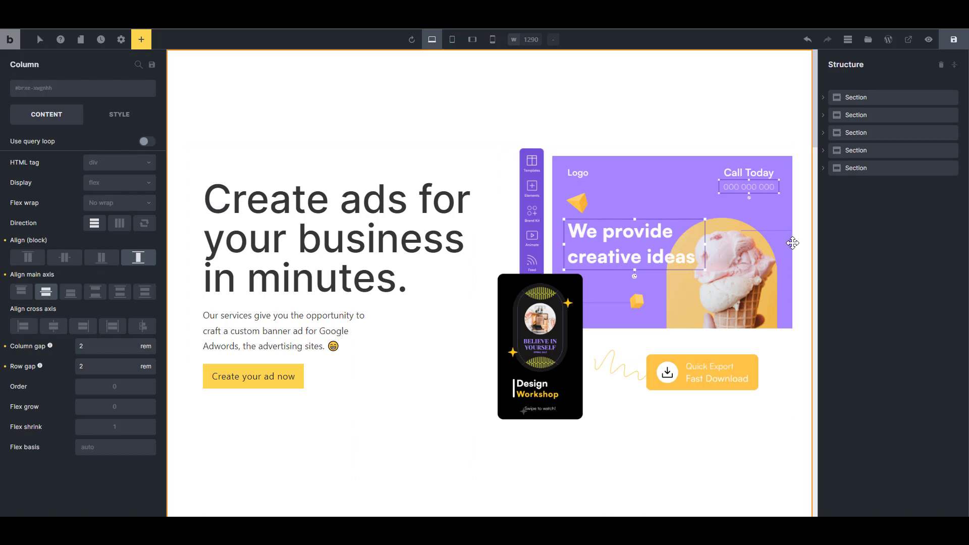
scroll(776, 230, down, 10)
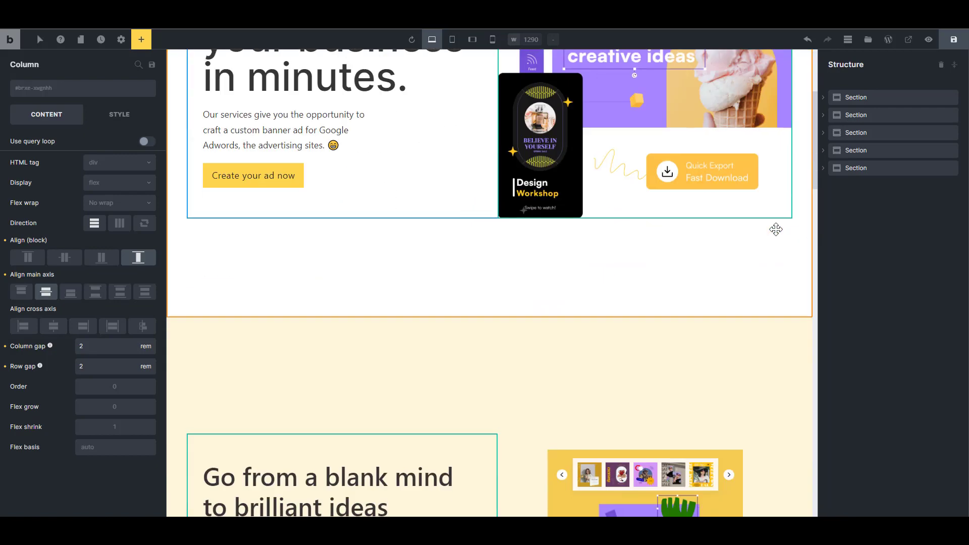
scroll(785, 236, up, 2)
scroll(785, 238, up, 1)
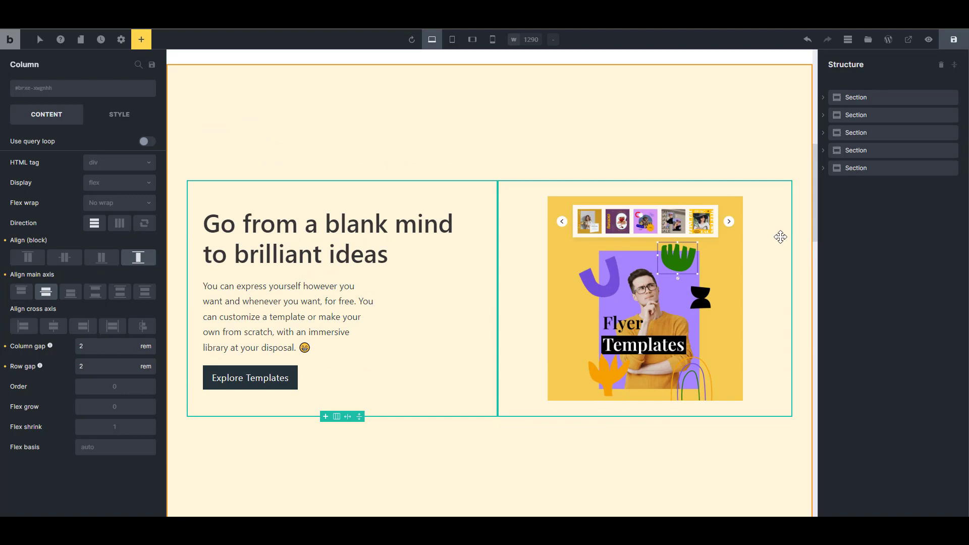
scroll(780, 238, down, 2)
scroll(780, 237, down, 13)
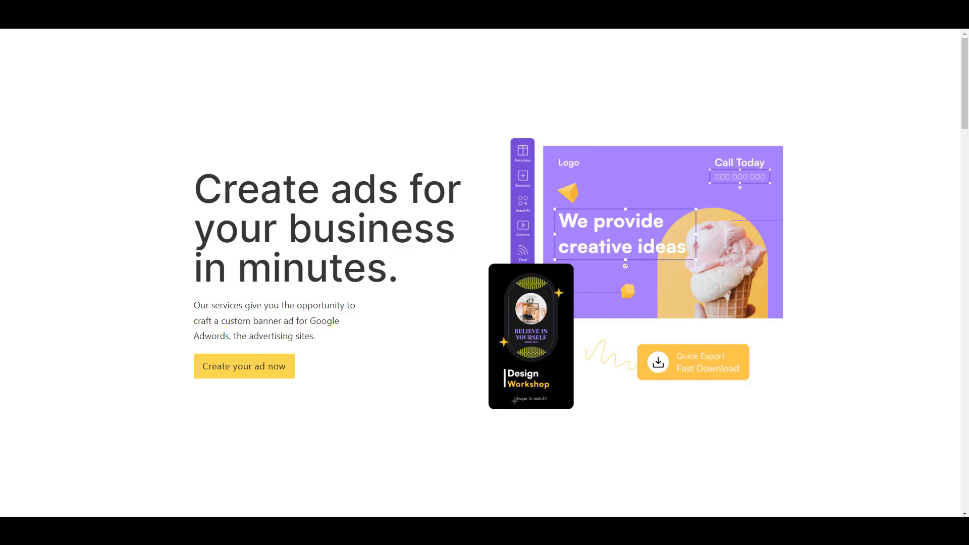
Examine the horizontal scrolling of the middle sections and the progress bar on the live page in both directions
scroll(807, 192, down, 10)
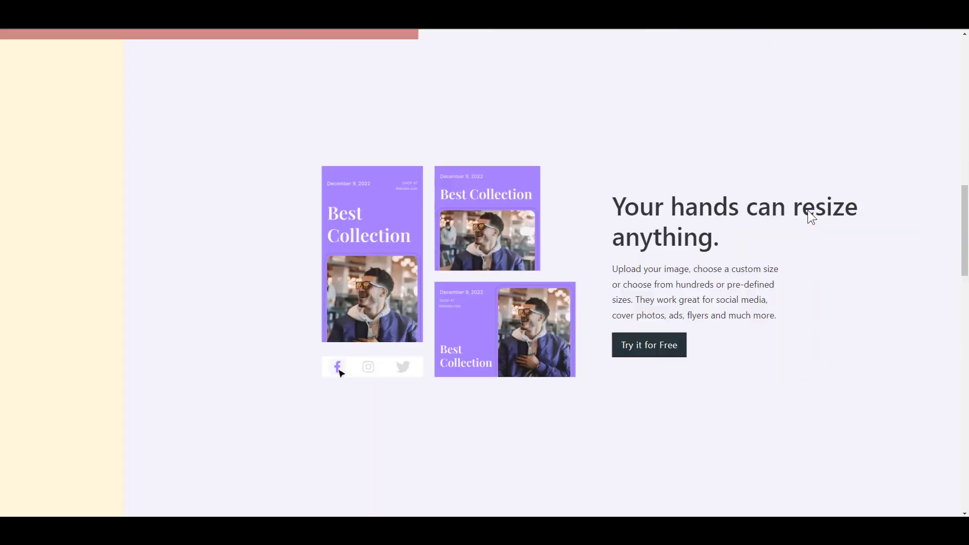
scroll(808, 211, down, 10)
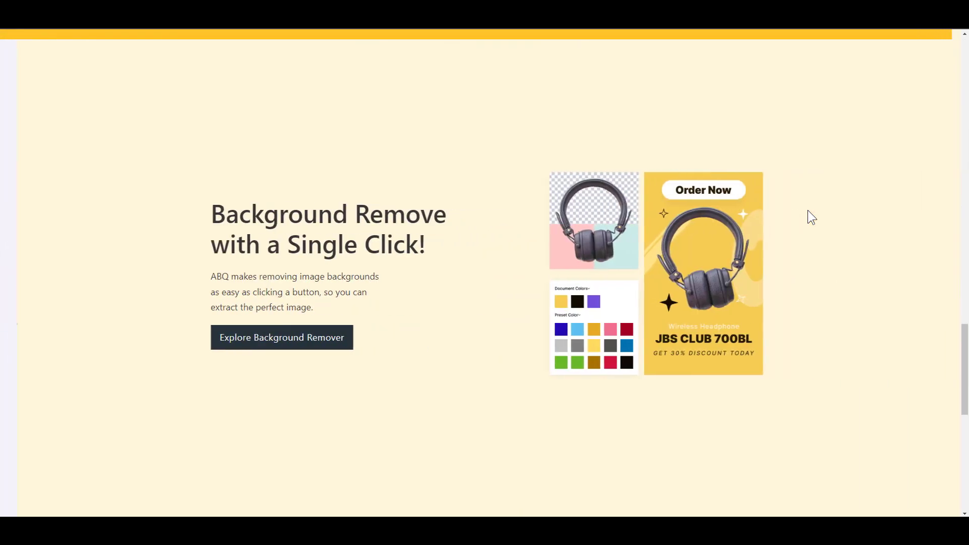
scroll(808, 210, up, 5)
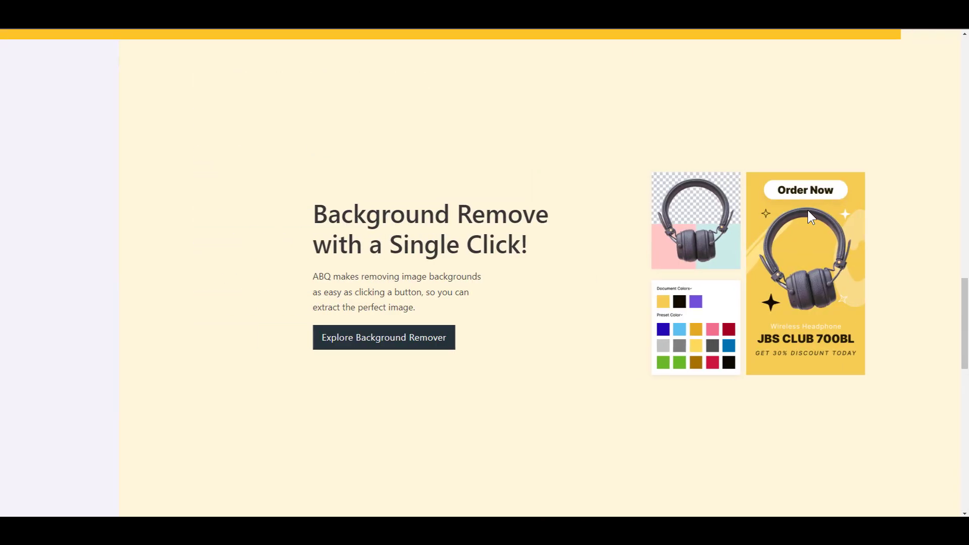
scroll(807, 210, up, 5)
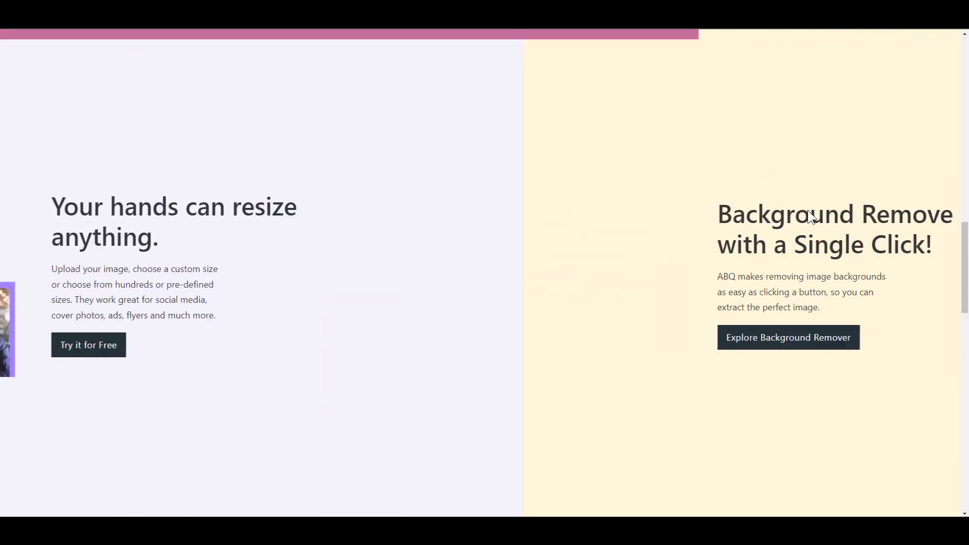
scroll(809, 211, up, 3)
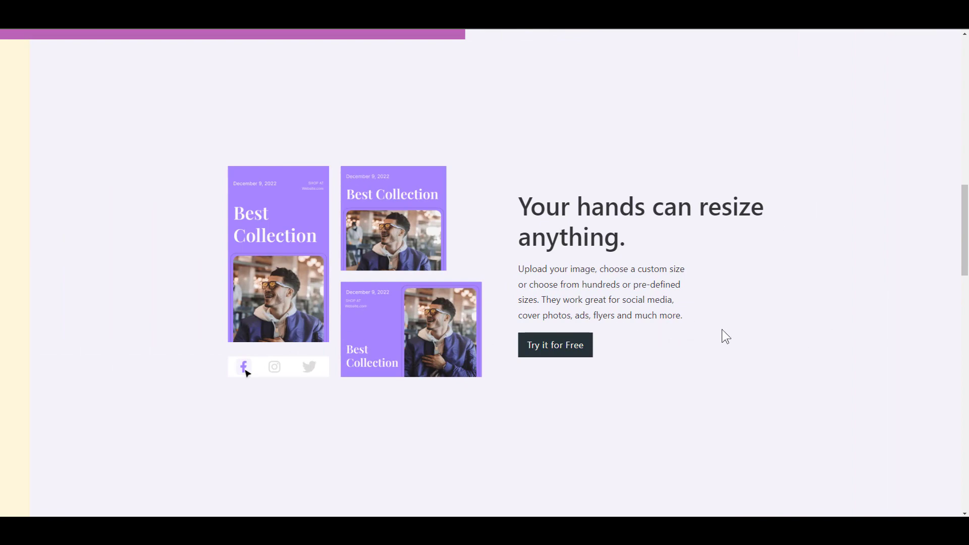
scroll(722, 329, up, 5)
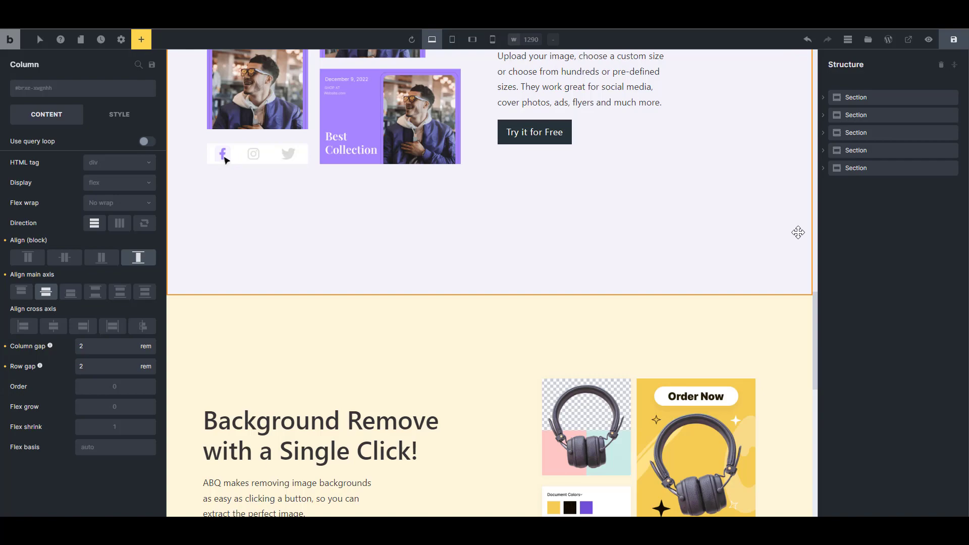
Wrap the second section, "Go from a blank mind to brilliant ideas", in a block
click(871, 113)
click(859, 132)
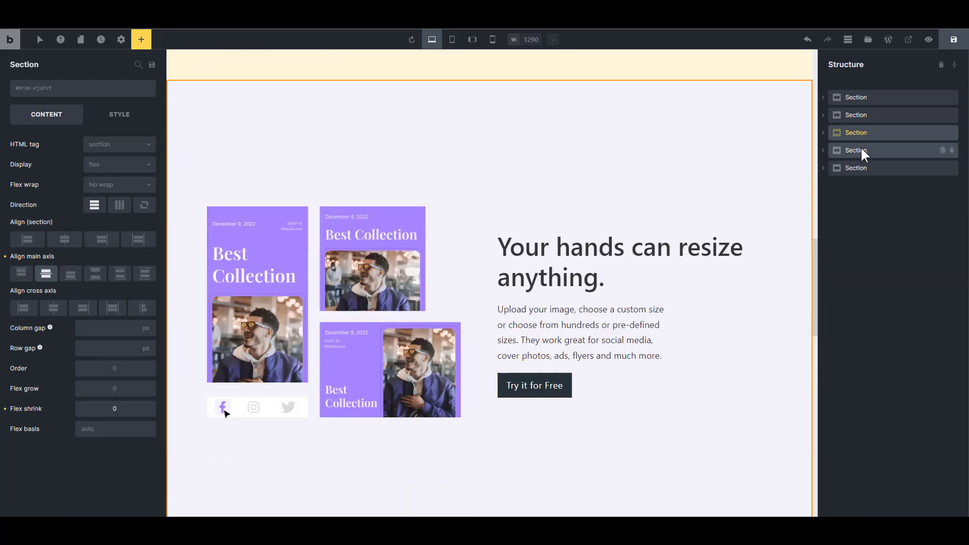
click(864, 151)
click(863, 116)
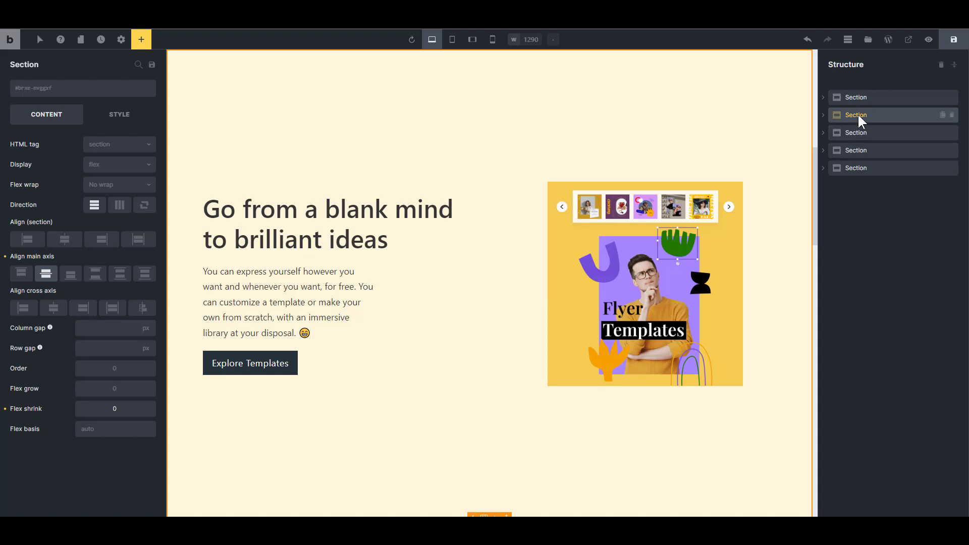
right_click(858, 113)
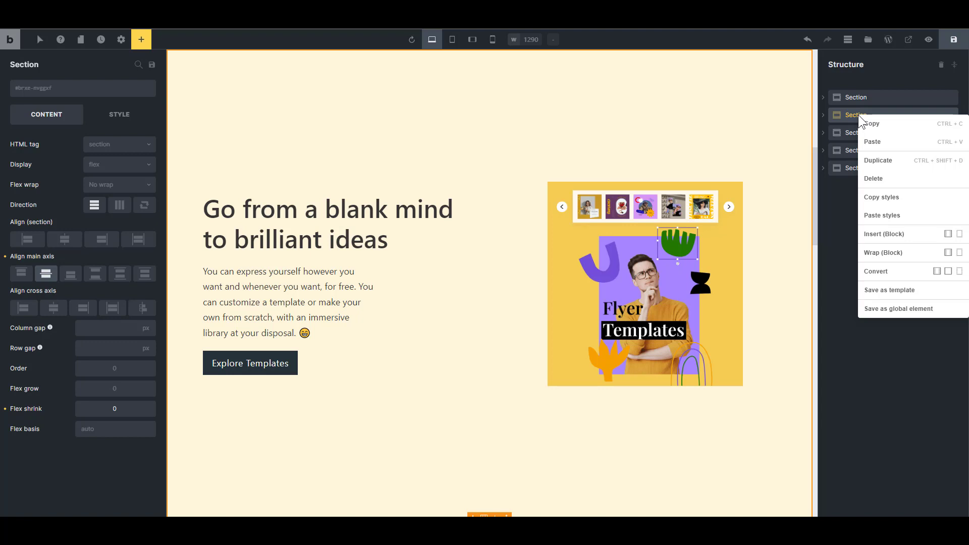
click(883, 252)
Move the "Your hands can resize anything" and "Background Remove" sections into the new block and rename the block h-scroll
click(831, 133)
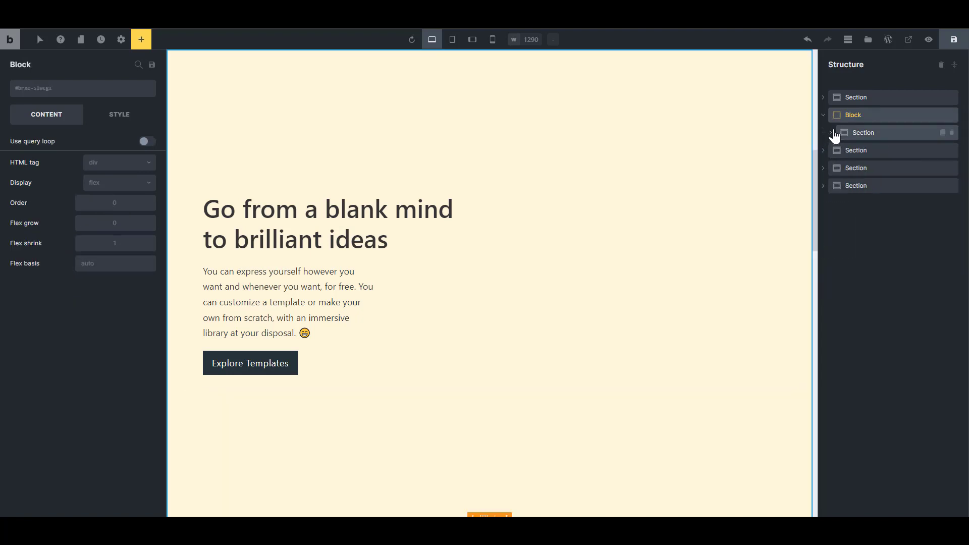
drag(840, 152, 860, 161)
click(831, 151)
click(831, 169)
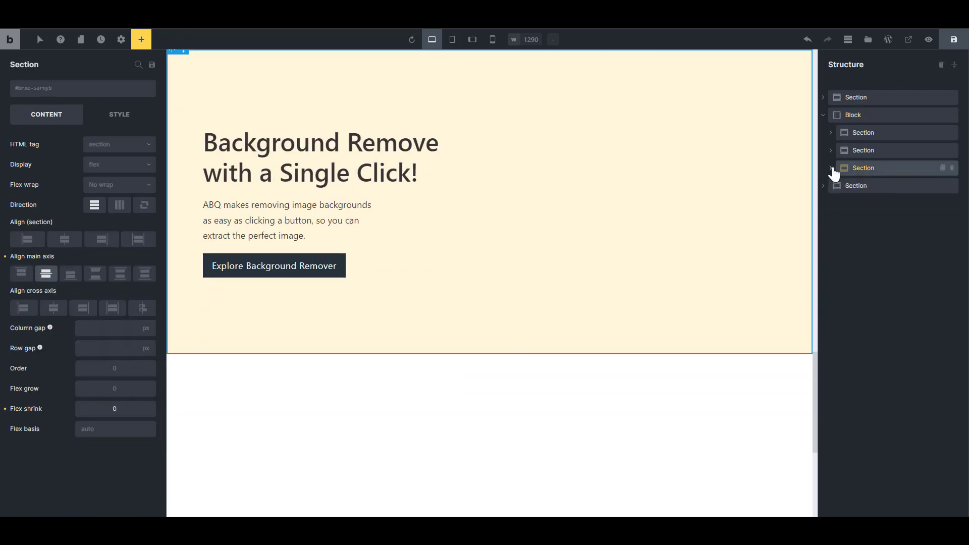
click(858, 116)
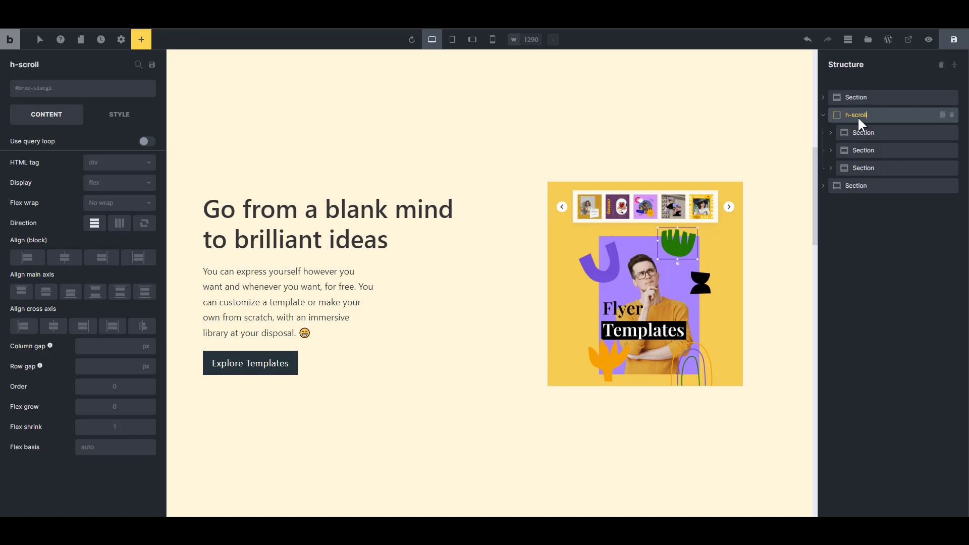
Wrap the h-scroll block in a div and rename the div h-scroll-trigger
right_click(875, 118)
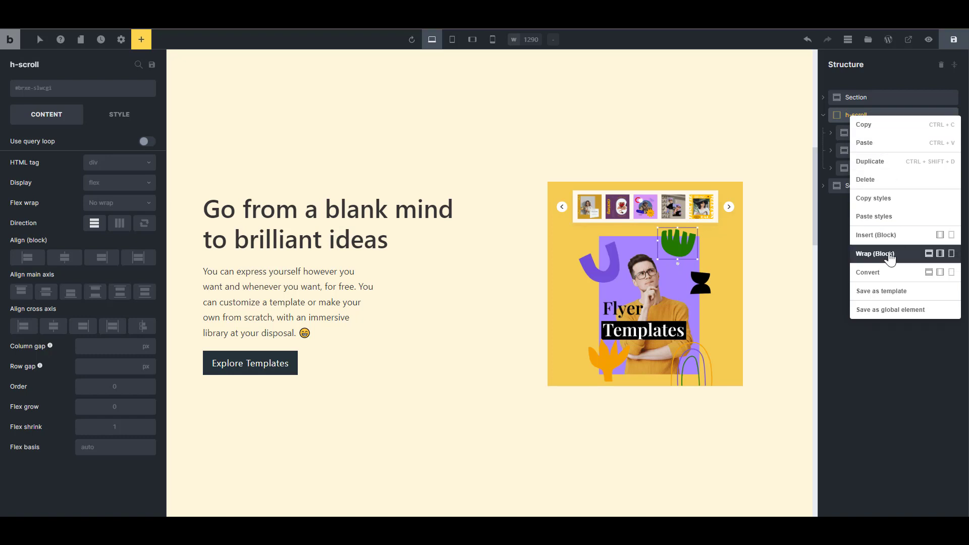
click(952, 253)
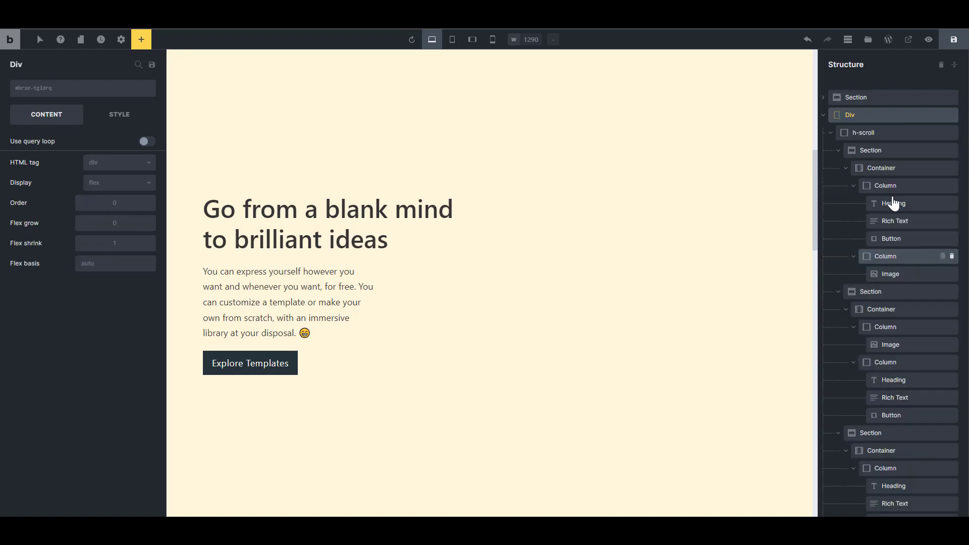
click(831, 133)
double_click(853, 115)
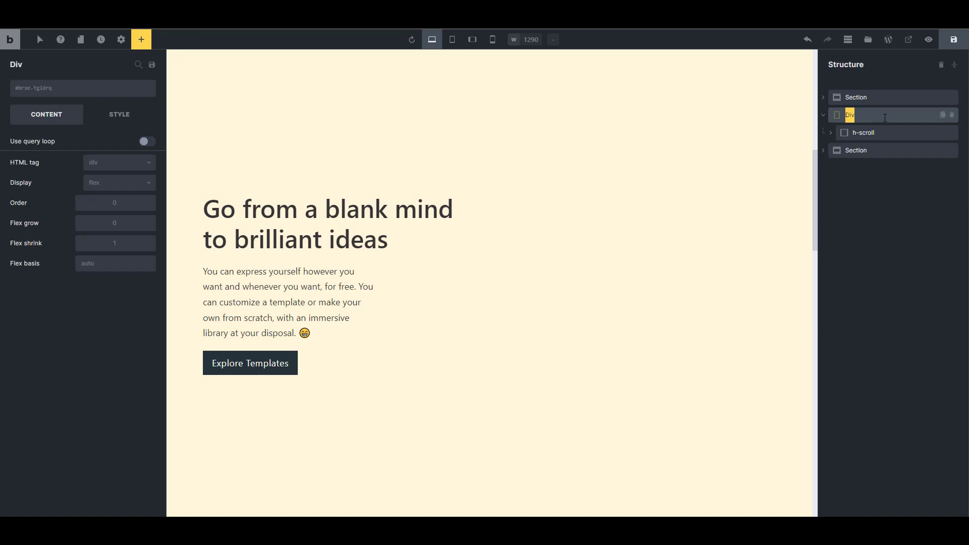
text(h-scroll-trigger)
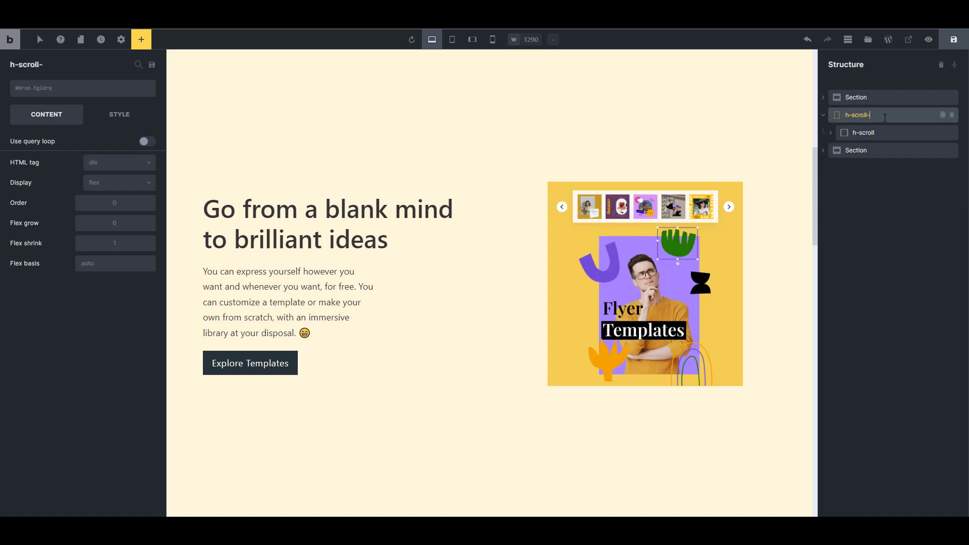
Create the class gsap-h-scroll-triiger on the h-scroll-trigger div
click(79, 89)
text(g)
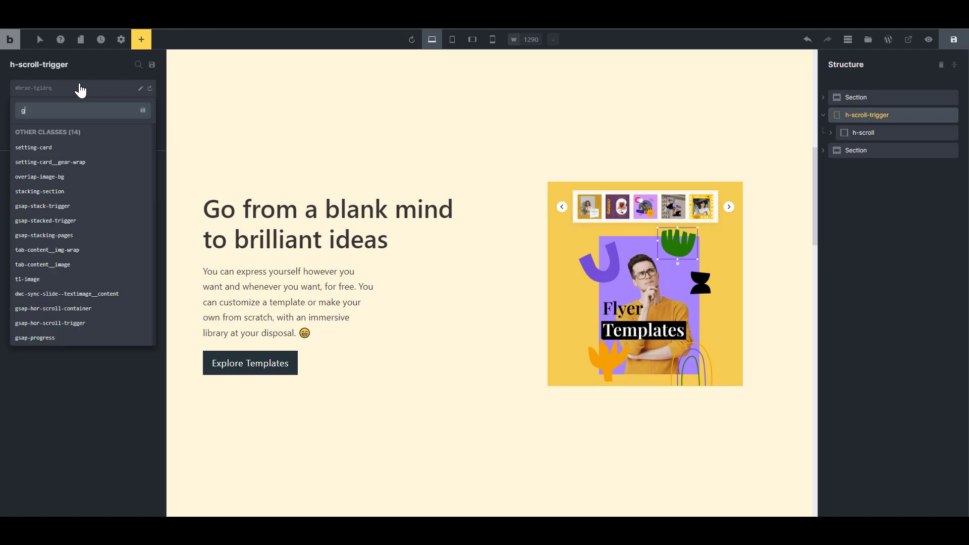
text(sap-h)
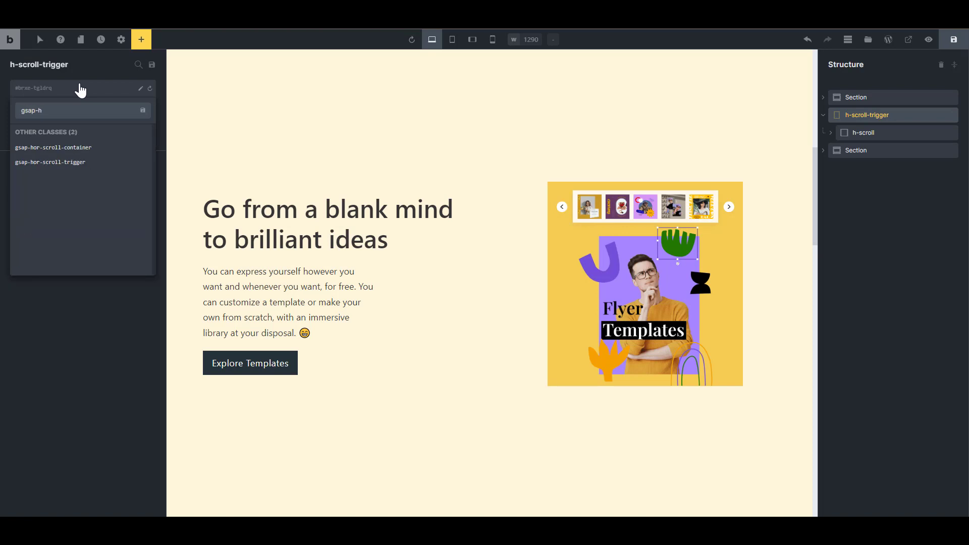
text(-scroll-)
key(Return)
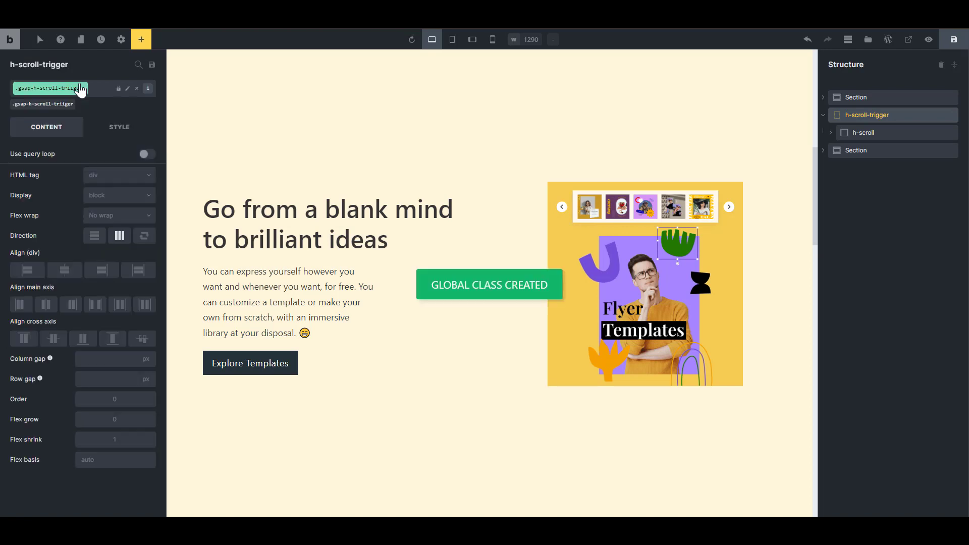
Create the class gsap-h-scroll on the h-scroll block
click(868, 133)
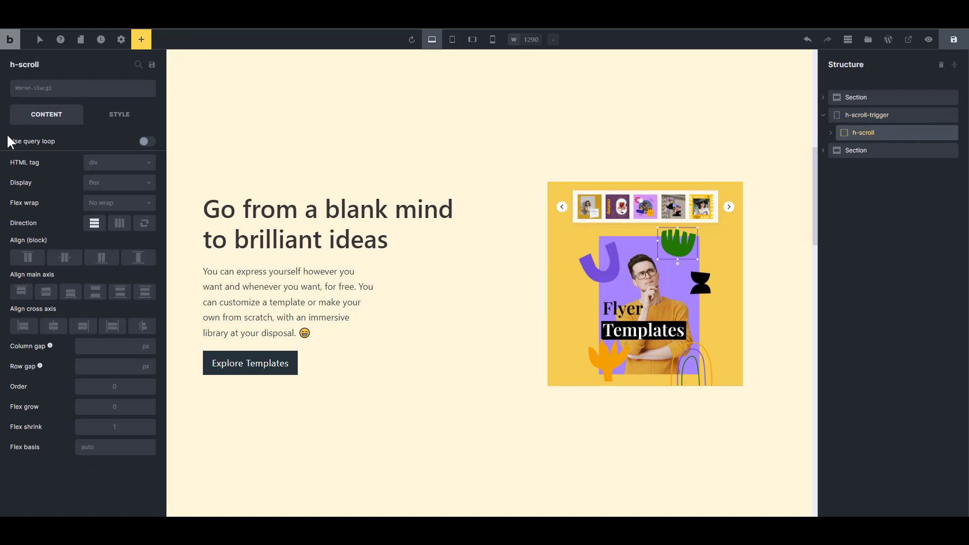
click(74, 90)
text(gs)
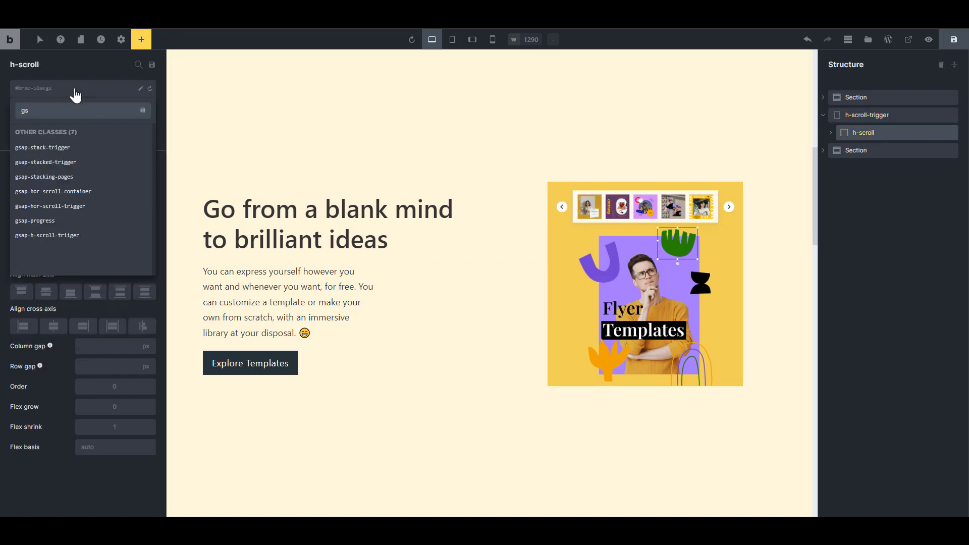
text(ap-h-scroll)
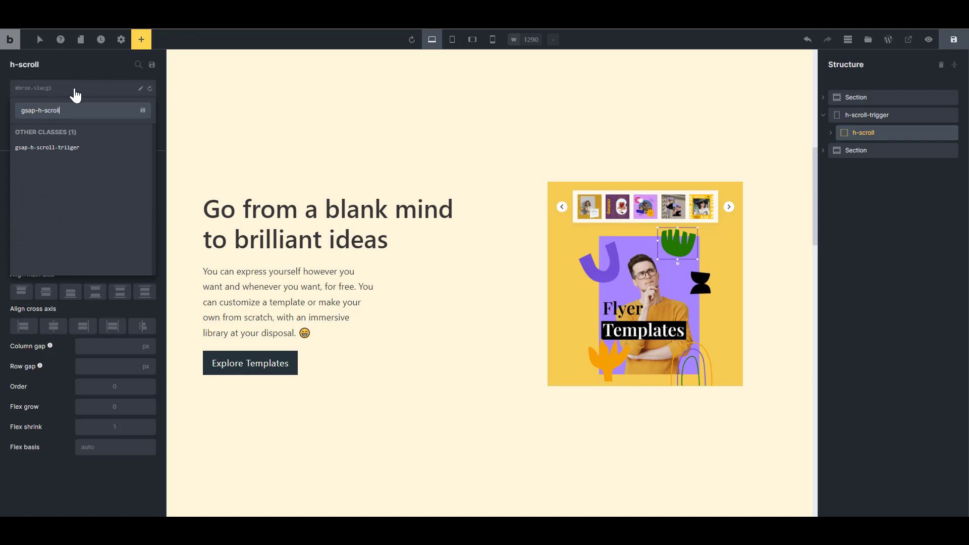
key(Return)
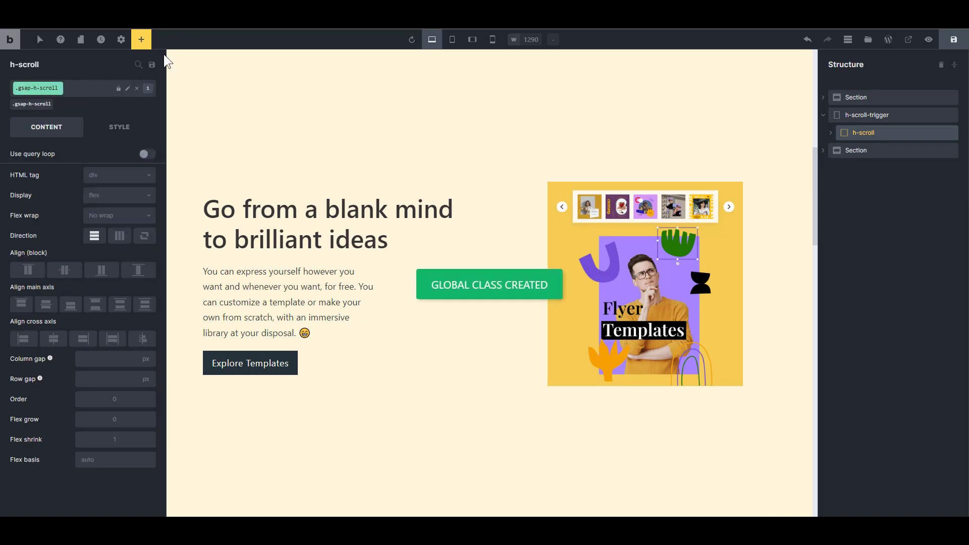
Review the h-scroll-trigger div and the h-scroll block, examining how their sections are stacked on the canvas
click(865, 116)
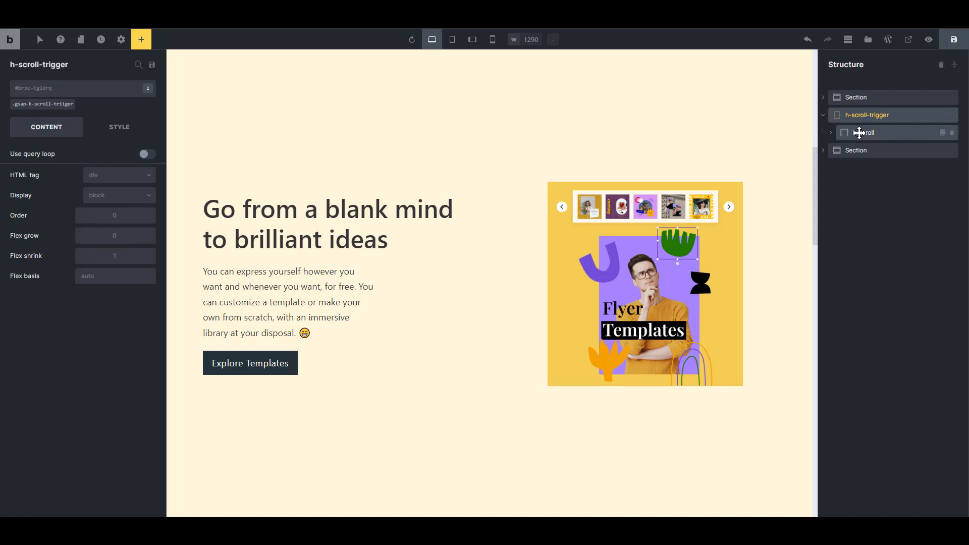
click(864, 132)
scroll(644, 220, down, 20)
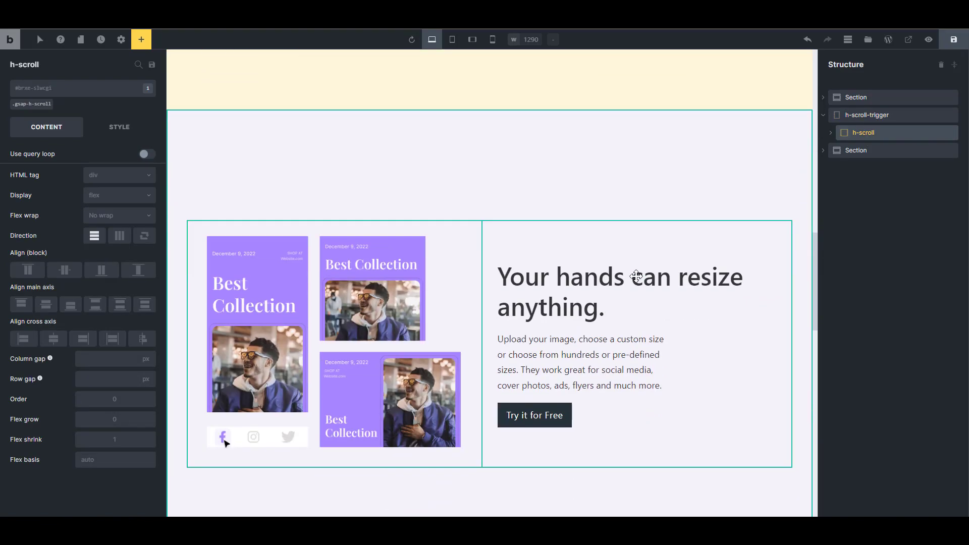
scroll(638, 278, down, 5)
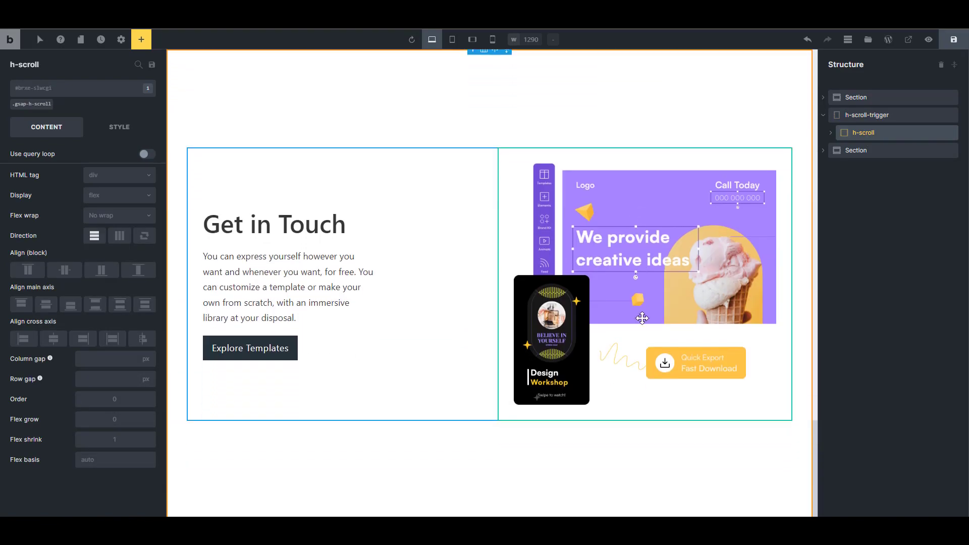
scroll(645, 316, up, 6)
scroll(649, 308, down, 5)
scroll(650, 307, up, 6)
scroll(687, 308, down, 5)
scroll(687, 308, down, 5)
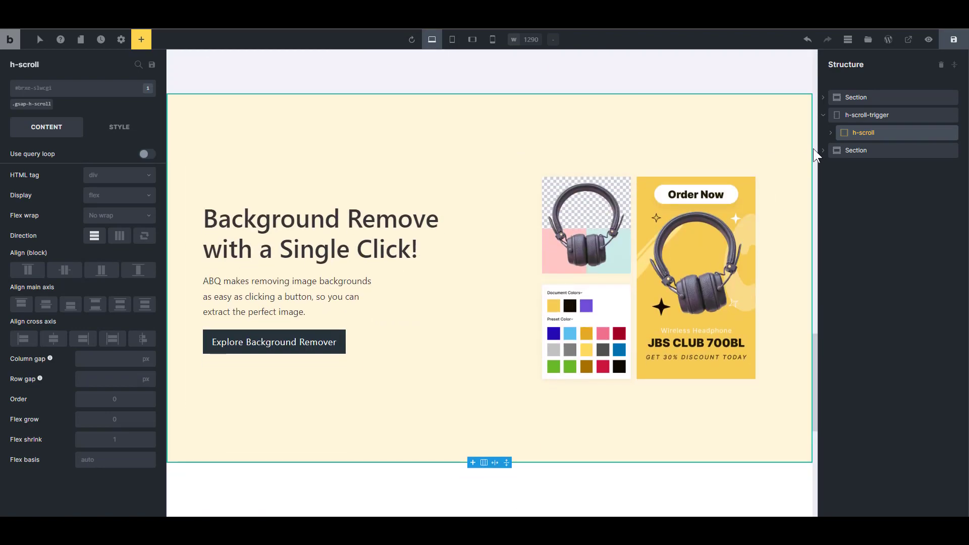
Collapse the three sections inside the h-scroll block, inspect each one on the canvas, and select the h-scroll block
click(831, 133)
click(839, 149)
click(839, 167)
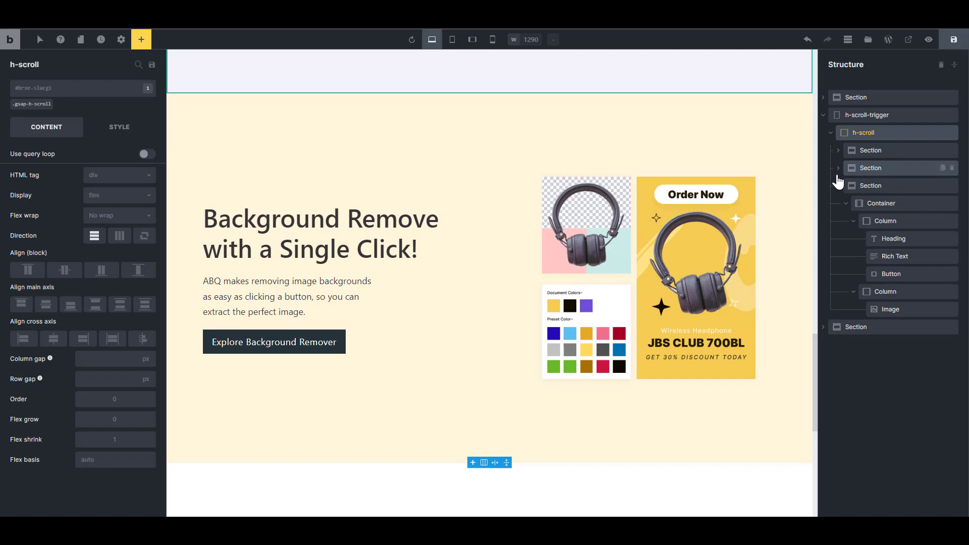
click(839, 186)
click(865, 152)
click(868, 168)
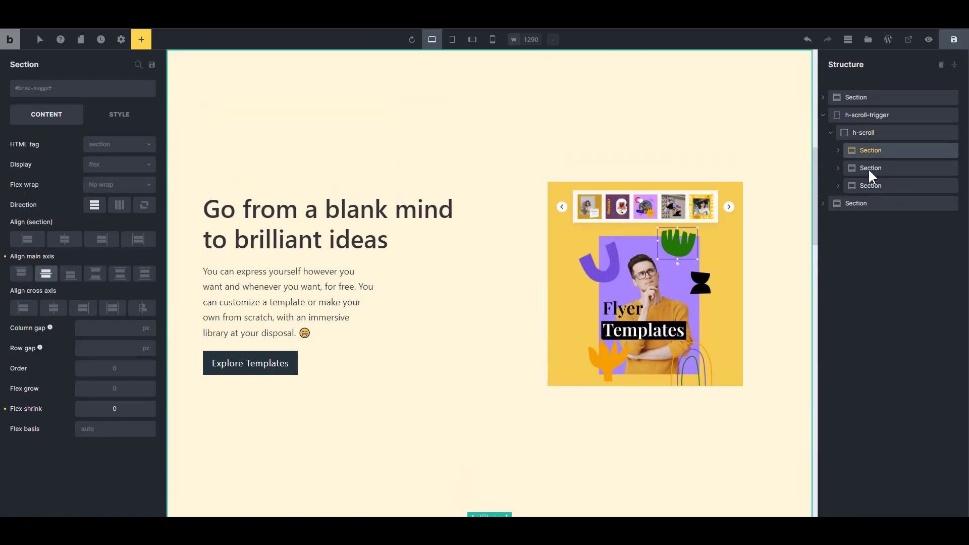
click(868, 186)
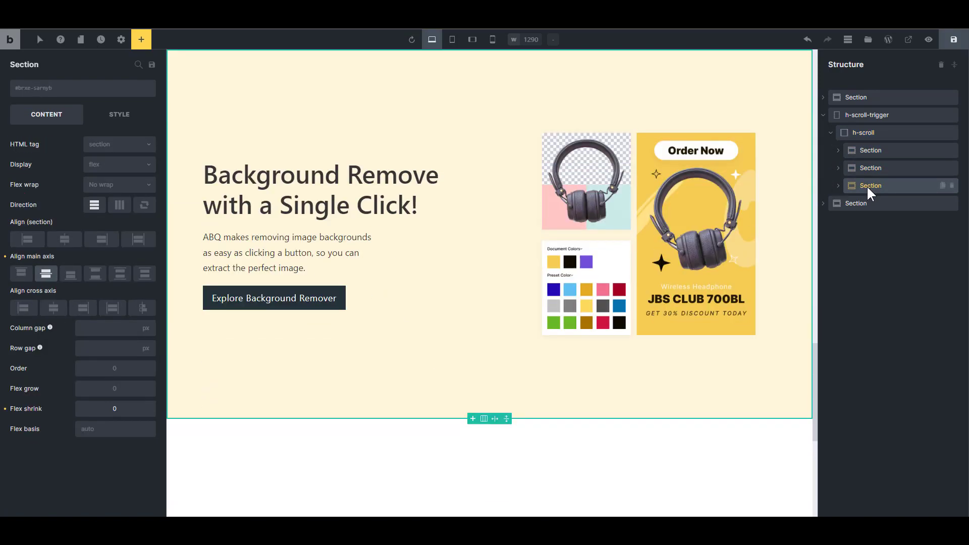
click(869, 133)
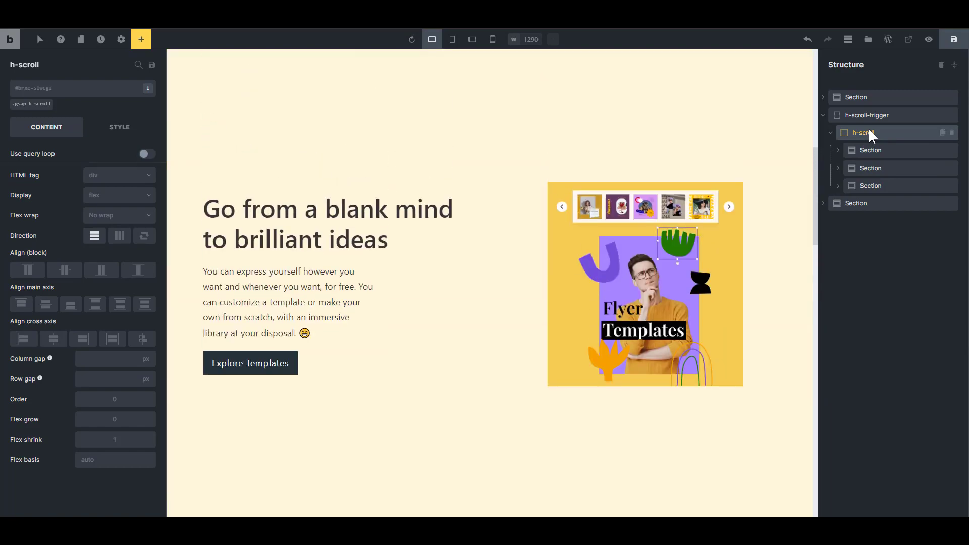
Set the h-scroll block's direction to horizontal, clear the flex shrink value of its inner sections, and save the page
click(119, 236)
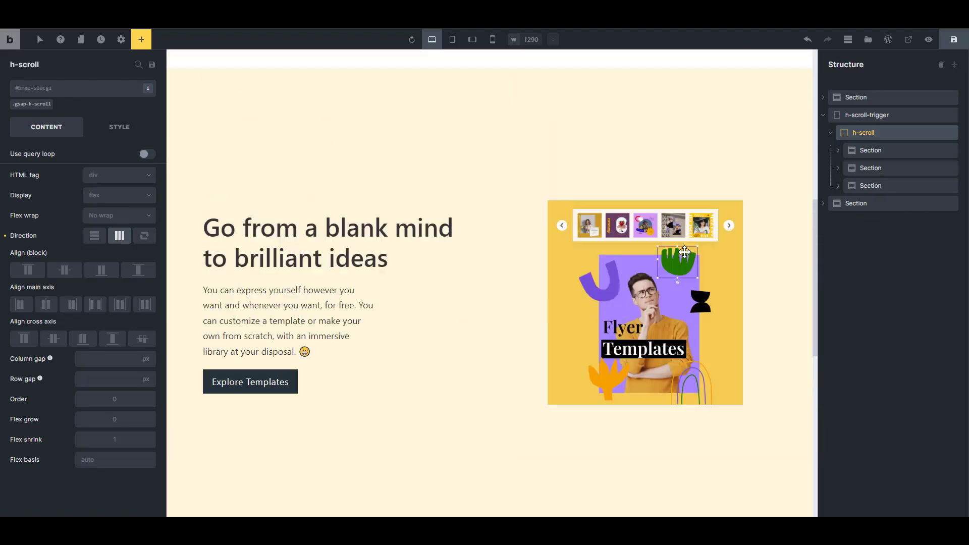
click(869, 150)
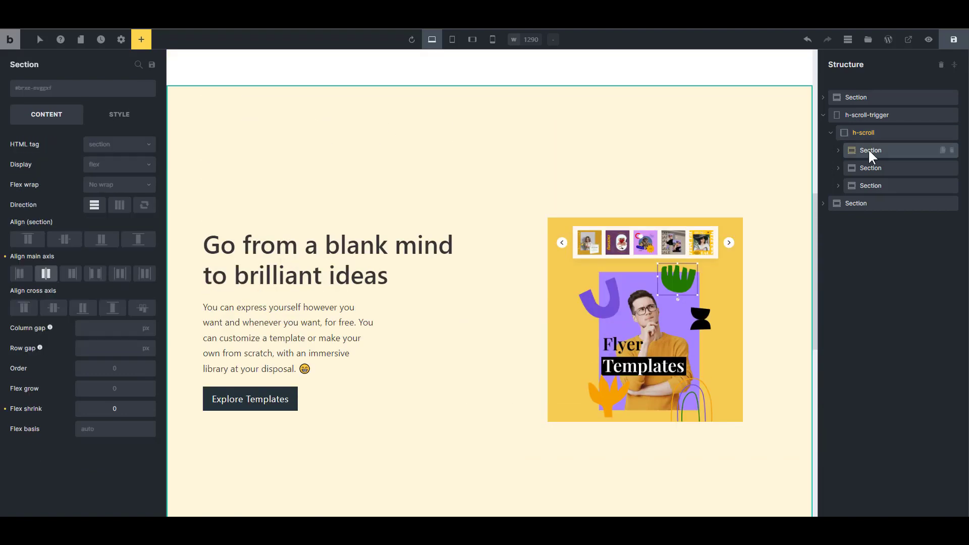
click(871, 183)
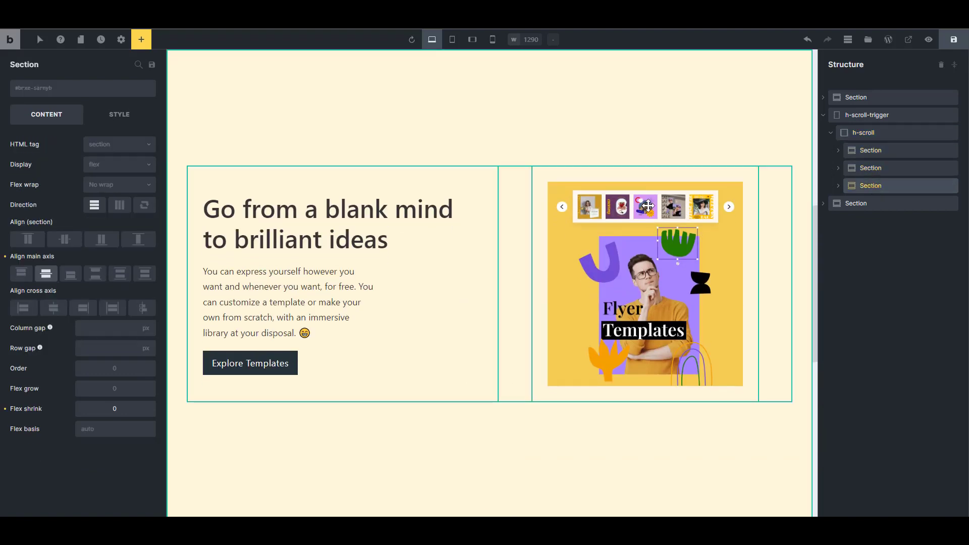
click(901, 132)
click(954, 40)
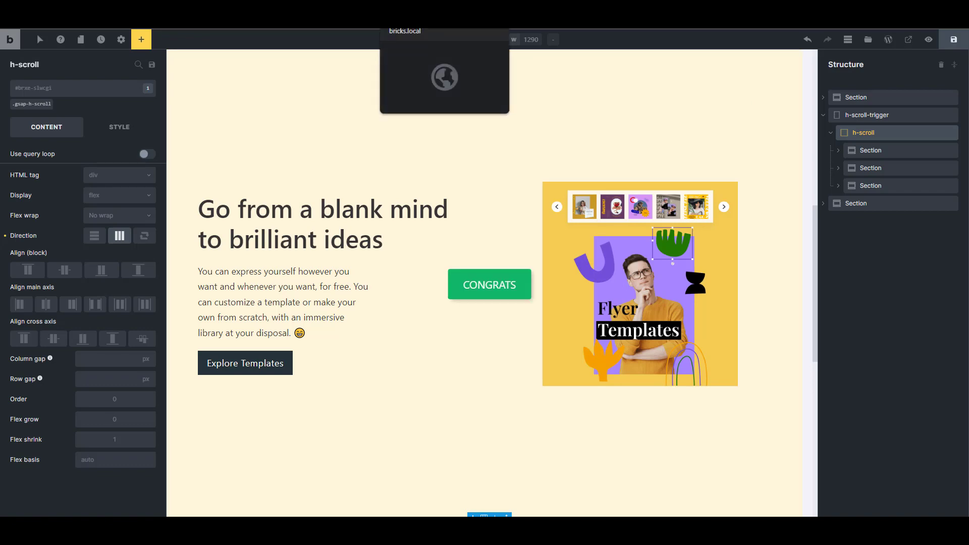
Switch to the live page, reload it, and examine how the h-scroll sections sit side by side
click(20, 27)
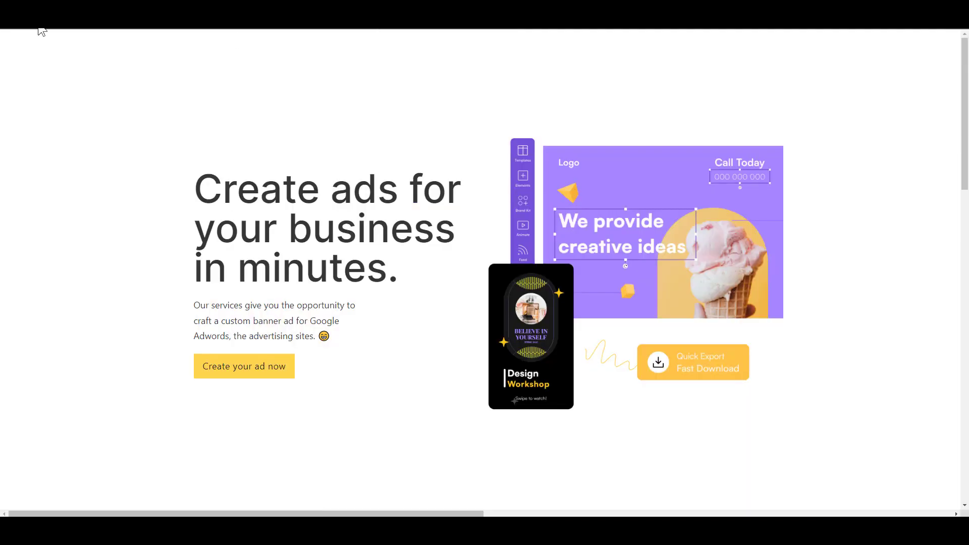
scroll(587, 277, down, 5)
scroll(593, 281, down, 5)
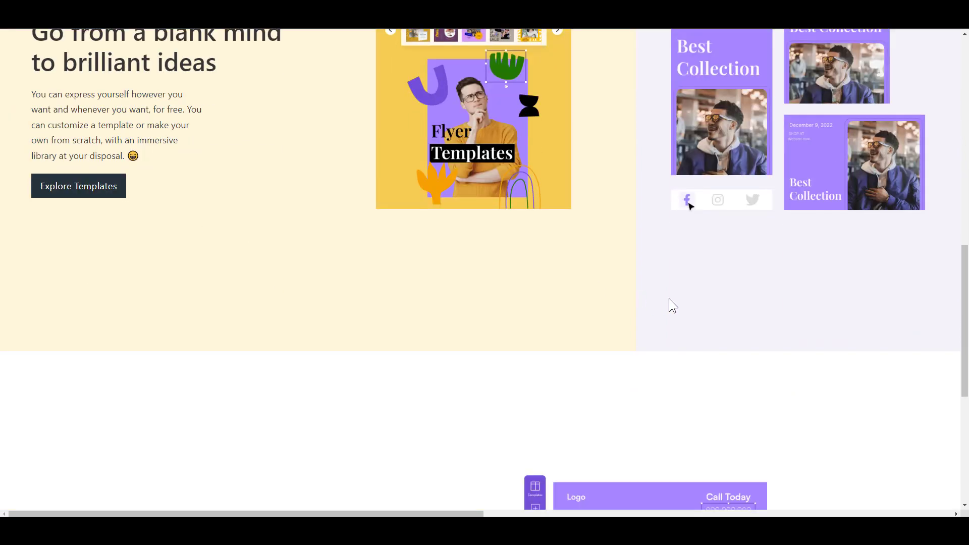
scroll(668, 305, up, 5)
scroll(632, 303, down, 5)
scroll(631, 302, up, 5)
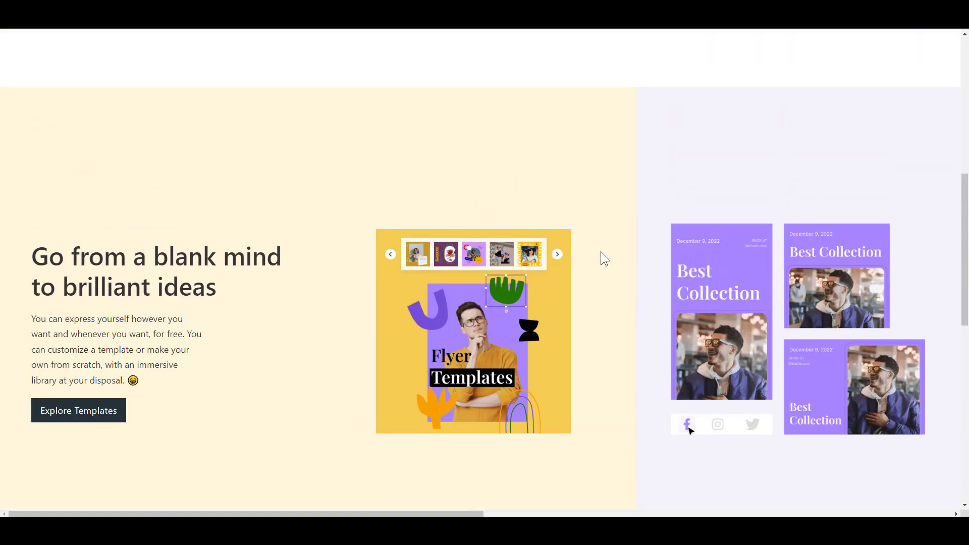
scroll(648, 307, down, 2)
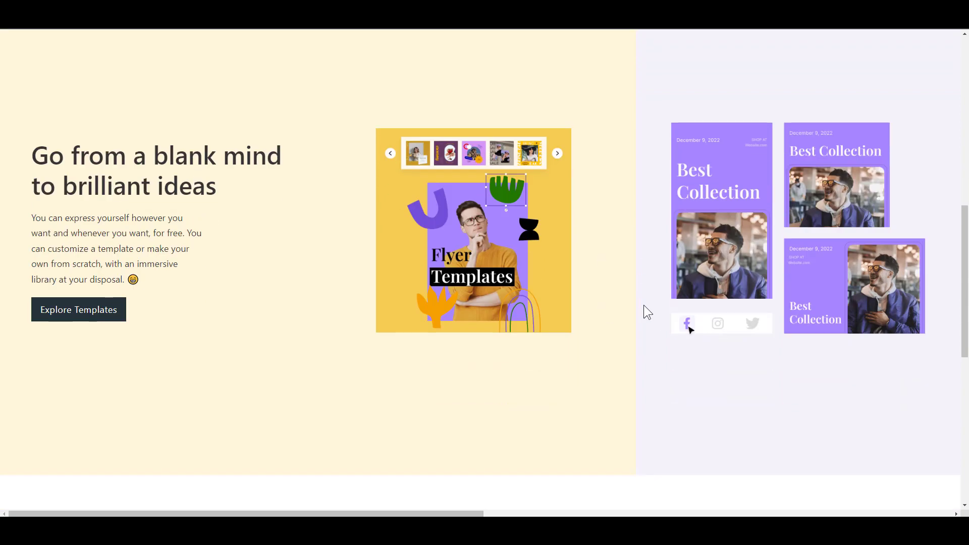
Examine the live page's horizontal overflow around the h-scroll area and the Get in Touch section below it
drag(479, 514, 528, 443)
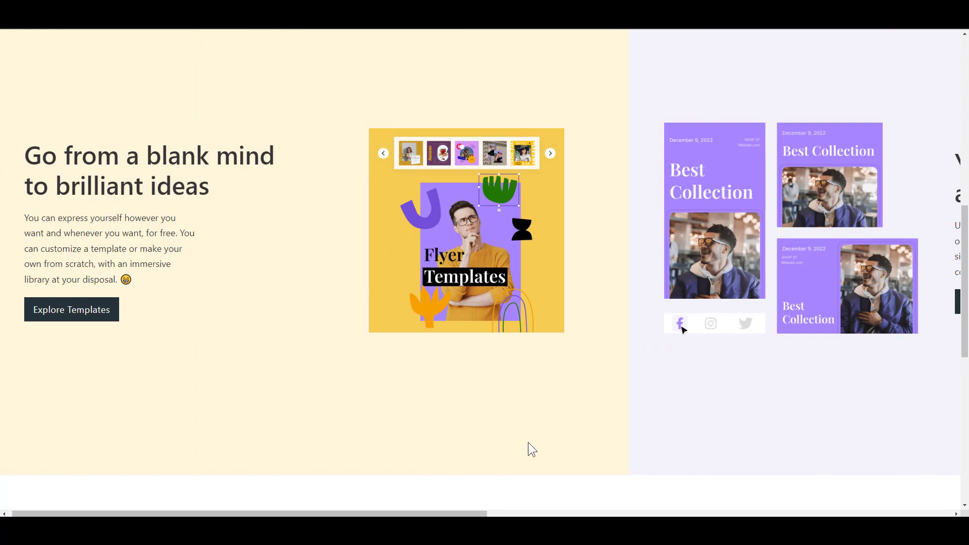
scroll(532, 425, up, 5)
scroll(531, 425, up, 3)
scroll(534, 423, down, 10)
drag(337, 512, 172, 512)
scroll(641, 386, down, 7)
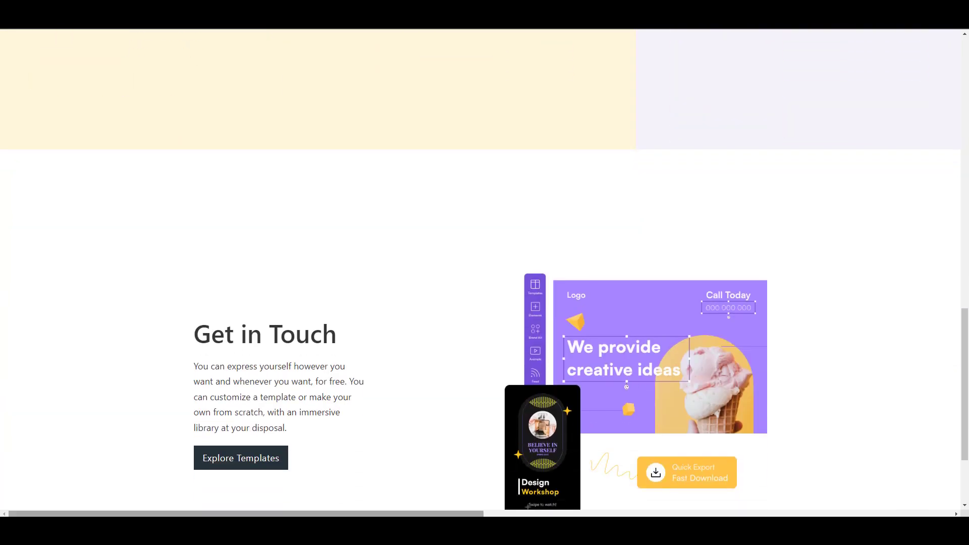
drag(408, 515, 264, 511)
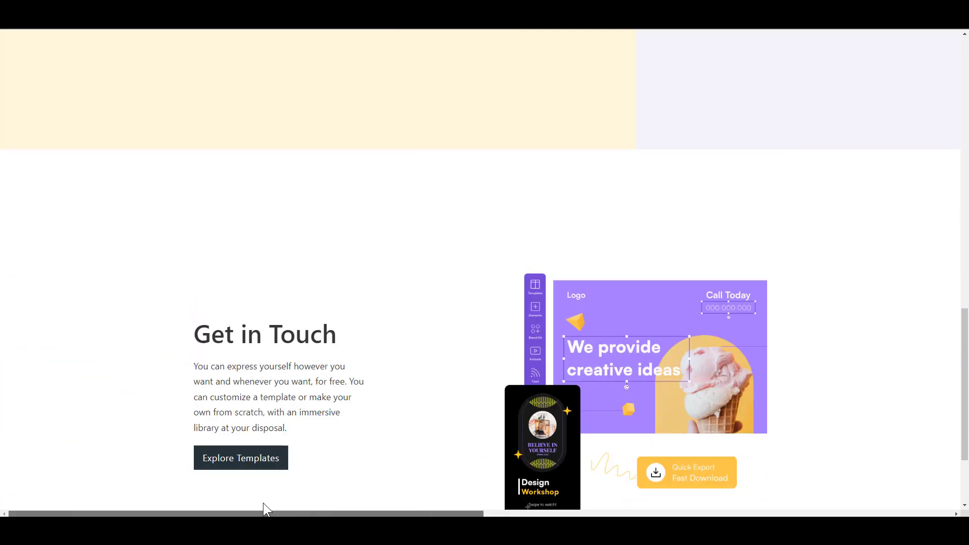
scroll(567, 419, up, 4)
scroll(581, 416, up, 5)
scroll(597, 417, down, 2)
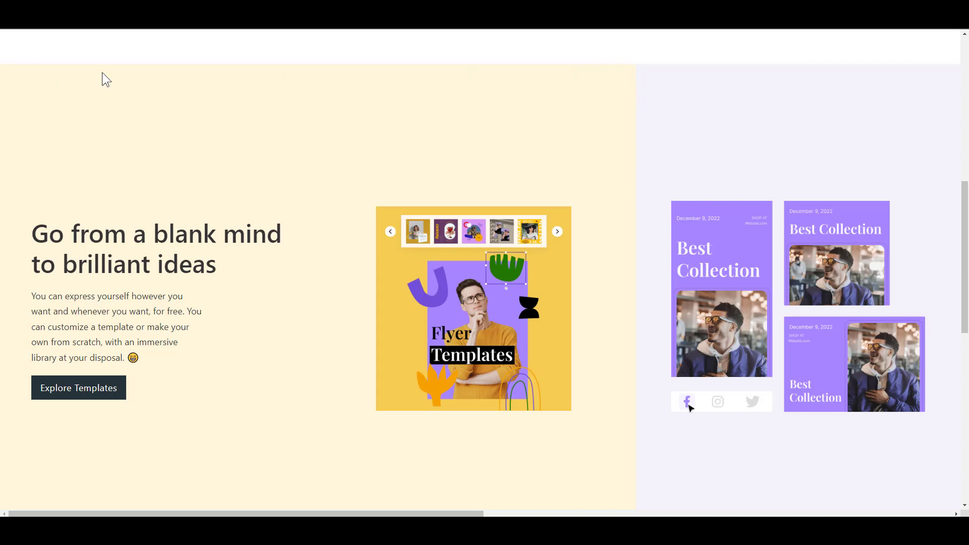
drag(460, 512, 468, 168)
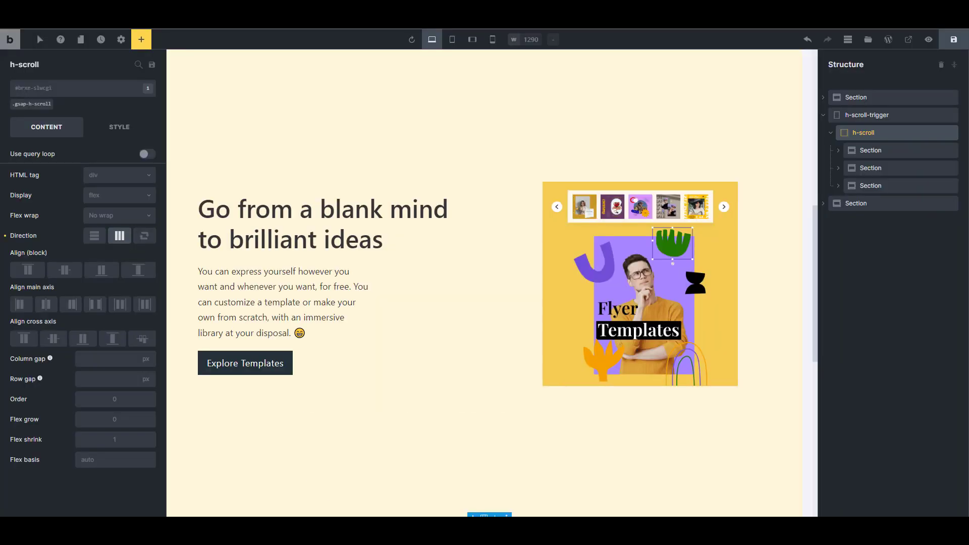
Set flex shrink to 0 on each of the three sections inside the h-scroll block
click(876, 151)
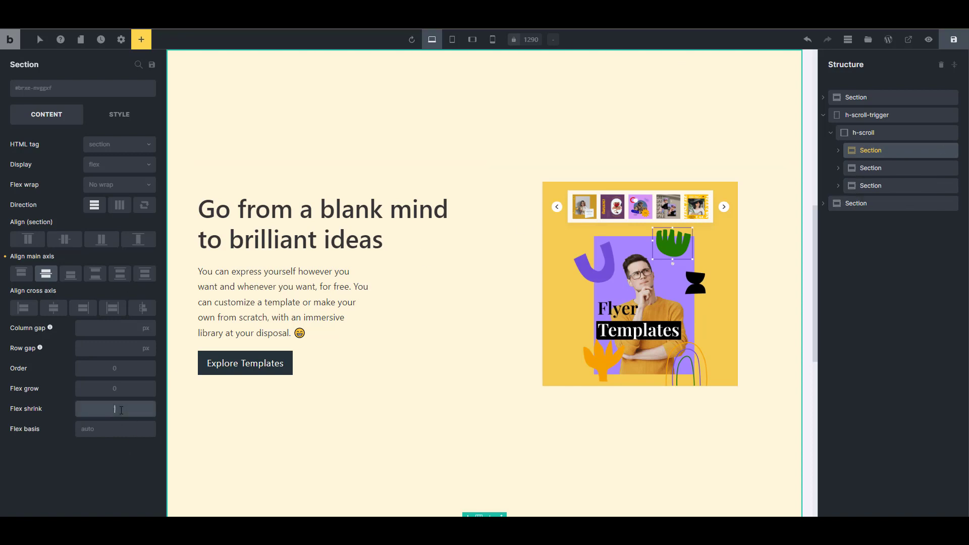
click(877, 172)
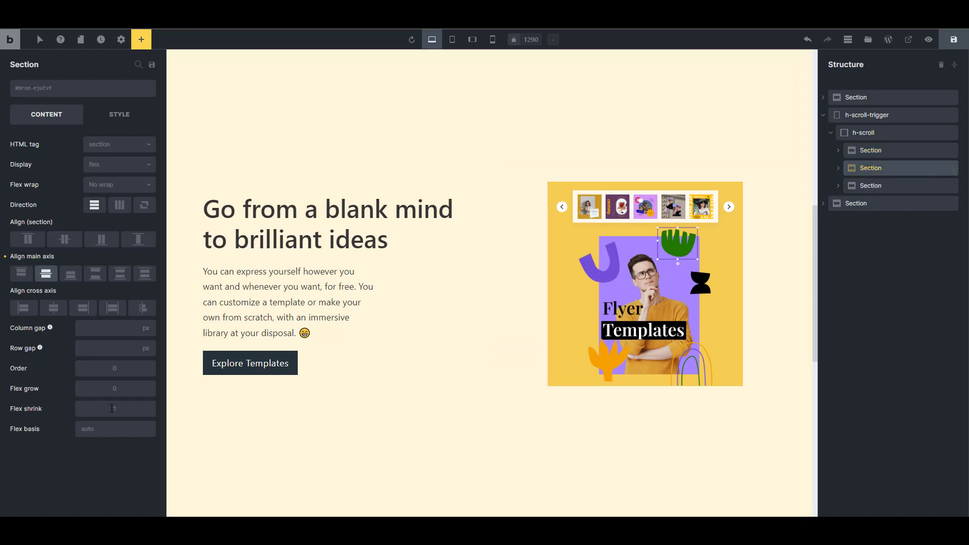
click(853, 184)
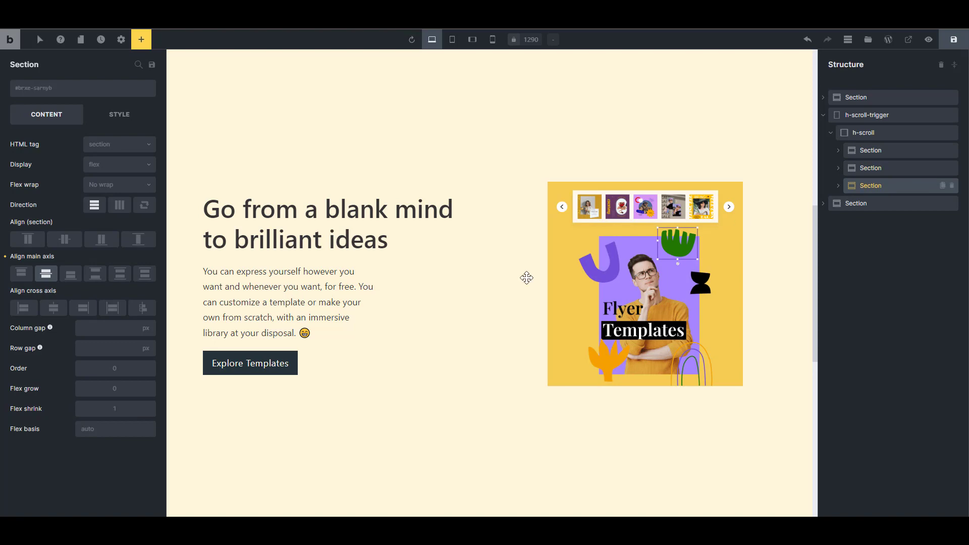
click(124, 409)
text(0)
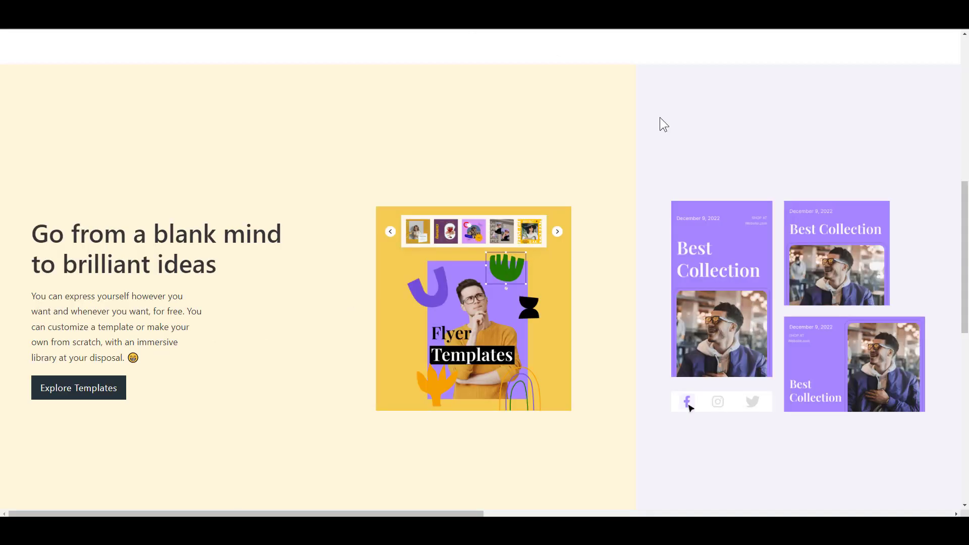
Compare the section heights on the live page, set the h-scroll block's cross-axis alignment to stretch, and save
drag(460, 513, 828, 513)
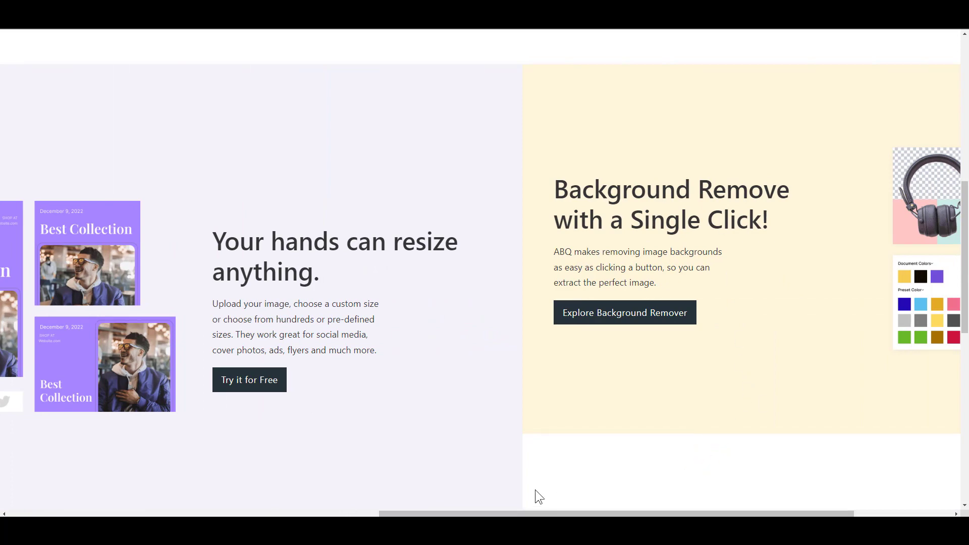
scroll(485, 273, left, 10)
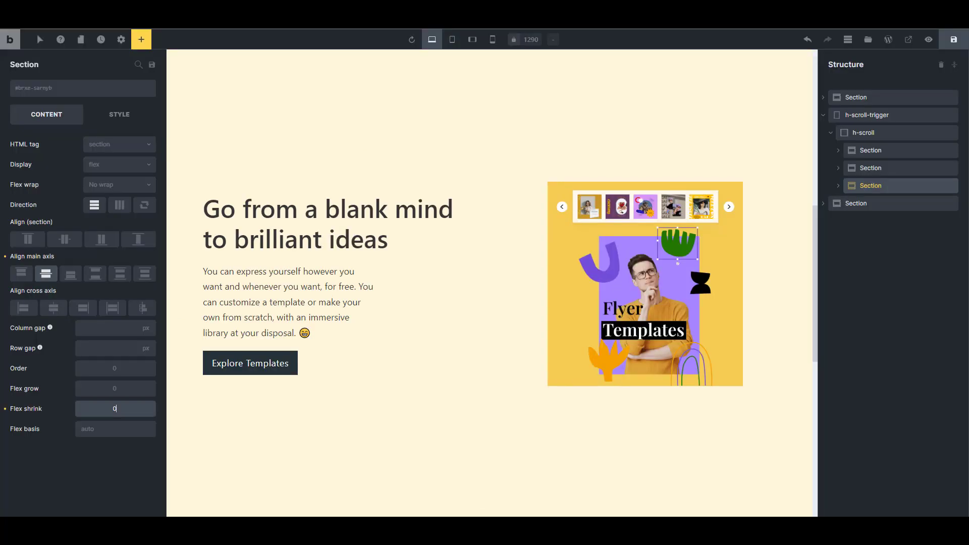
click(868, 132)
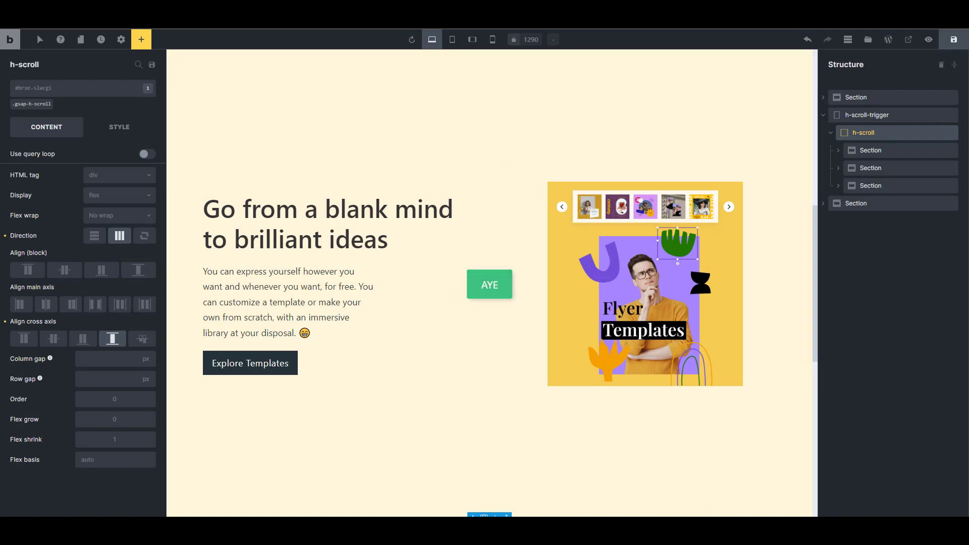
Reload the live page and examine the width of the h-scroll sections and the sideways overflow
key(alt+Tab)
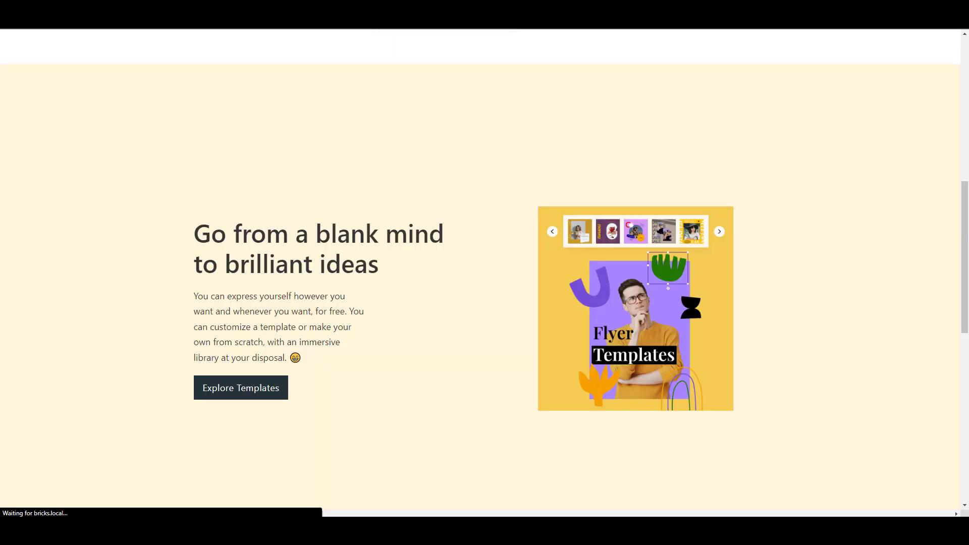
drag(294, 514, 166, 486)
scroll(386, 338, down, 5)
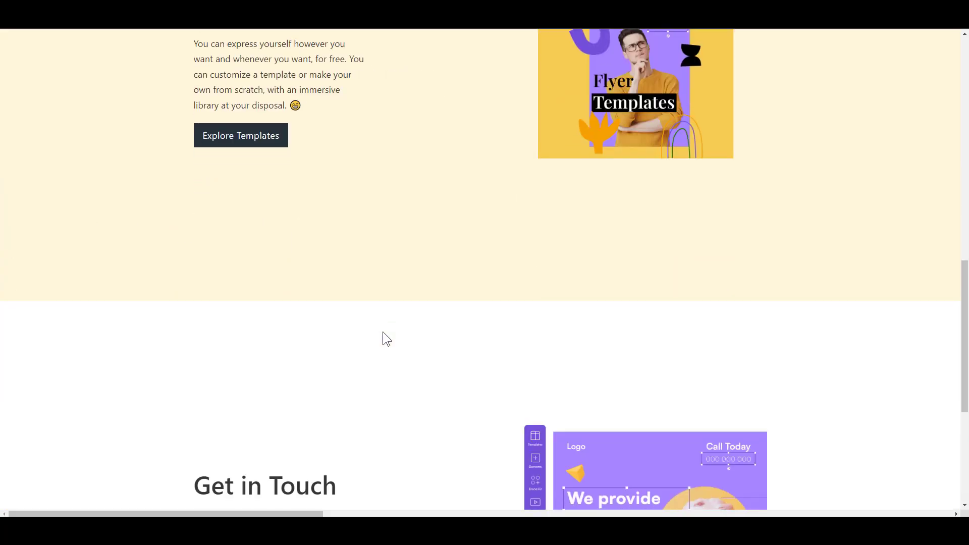
drag(279, 515, 165, 513)
scroll(537, 388, down, 1)
scroll(538, 429, down, 4)
scroll(521, 325, up, 5)
scroll(516, 319, up, 5)
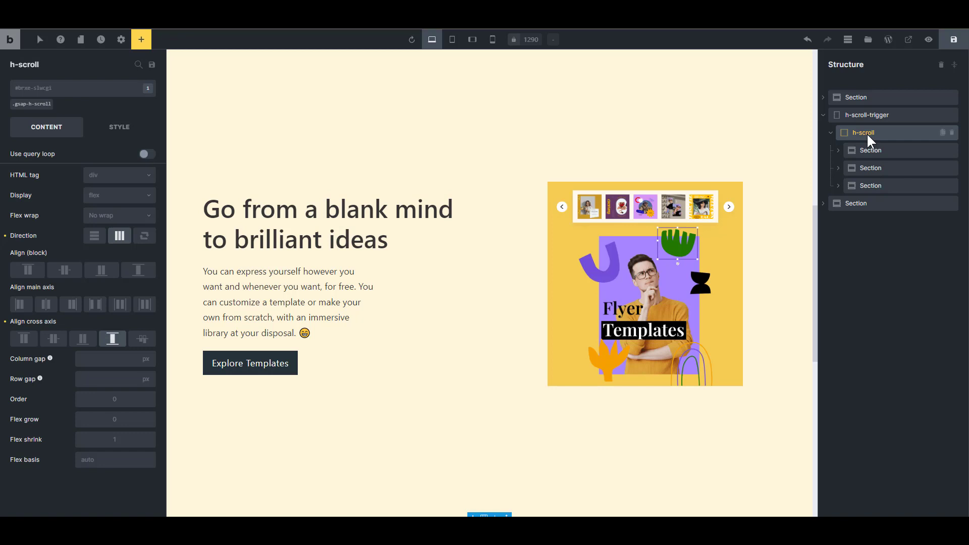
Set the h-scroll block's overflow to hidden, save, and check the horizontal overflow on the live page
click(117, 131)
scroll(95, 303, down, 6)
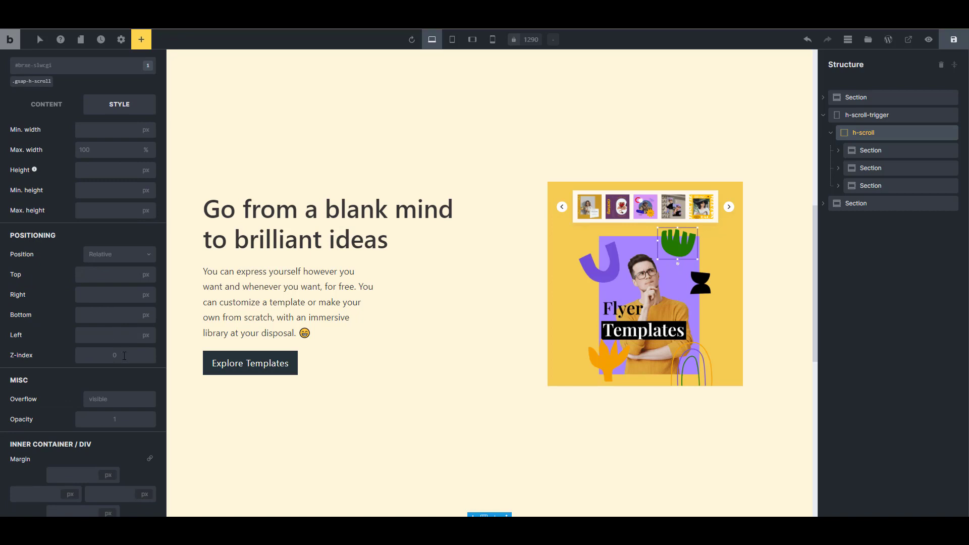
click(116, 344)
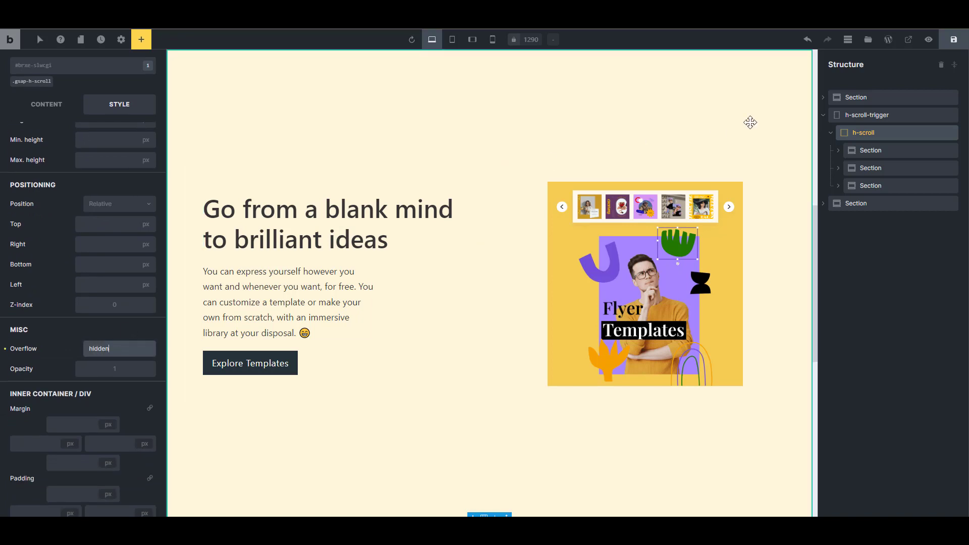
click(953, 43)
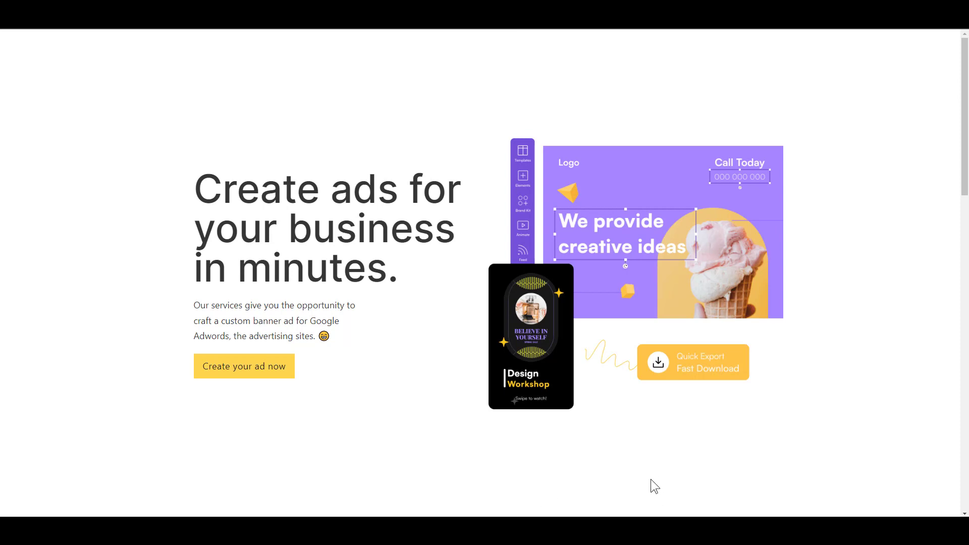
scroll(714, 382, down, 10)
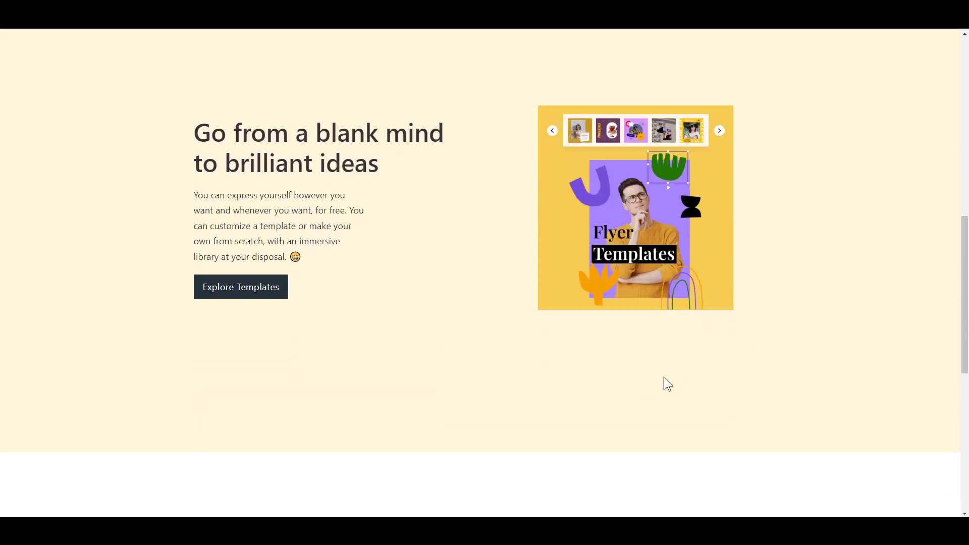
scroll(506, 313, up, 2)
scroll(651, 372, down, 1)
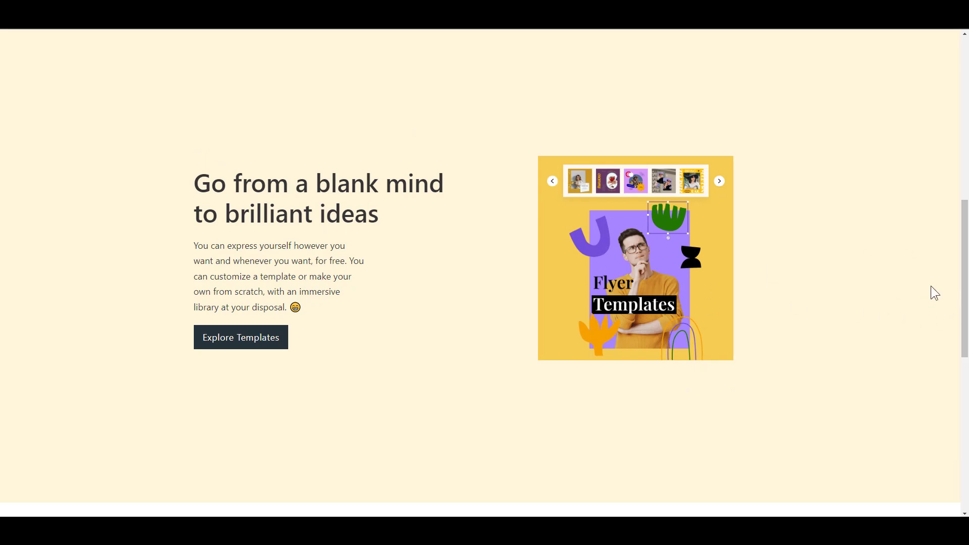
scroll(909, 317, down, 3)
scroll(899, 324, up, 8)
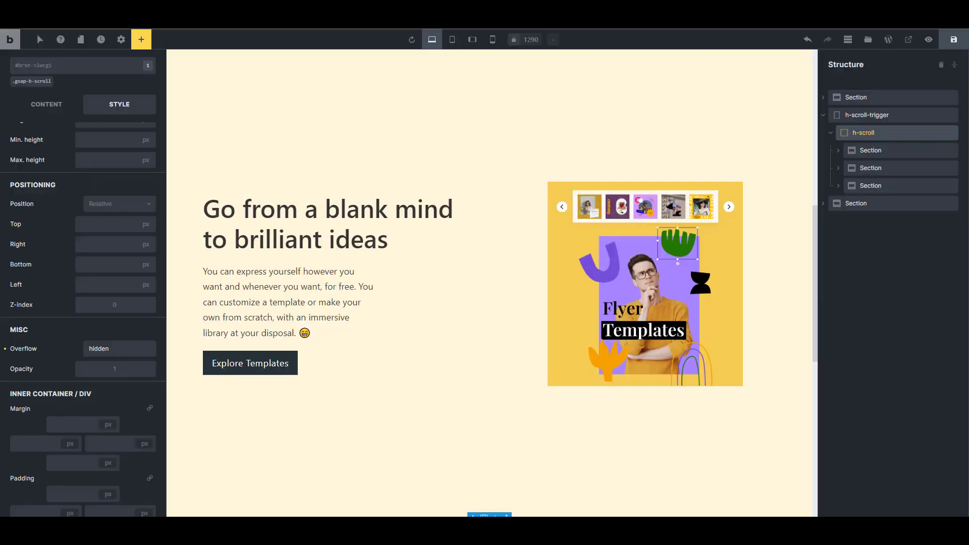
Add a div as the first child of the h-scroll block and name it "prorgess bar"
click(142, 41)
drag(121, 124, 878, 154)
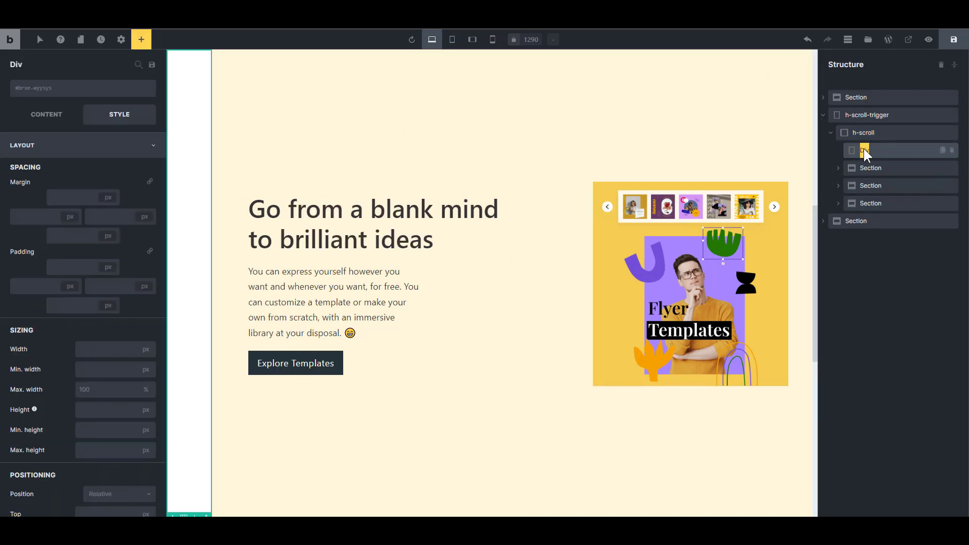
text(ogress bar)
Create the class gsap-progress-bar on the new progress bar div
click(66, 91)
text(gs)
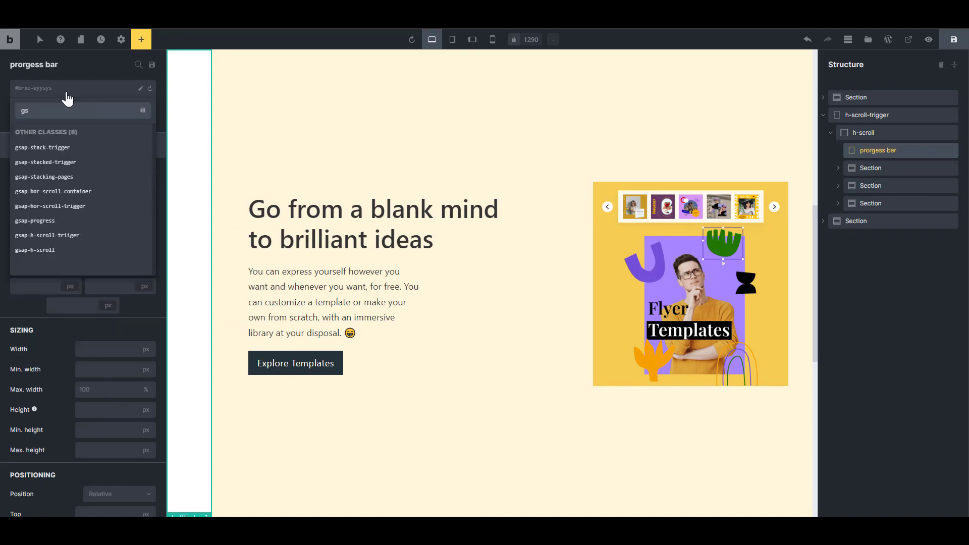
text(ap-pro)
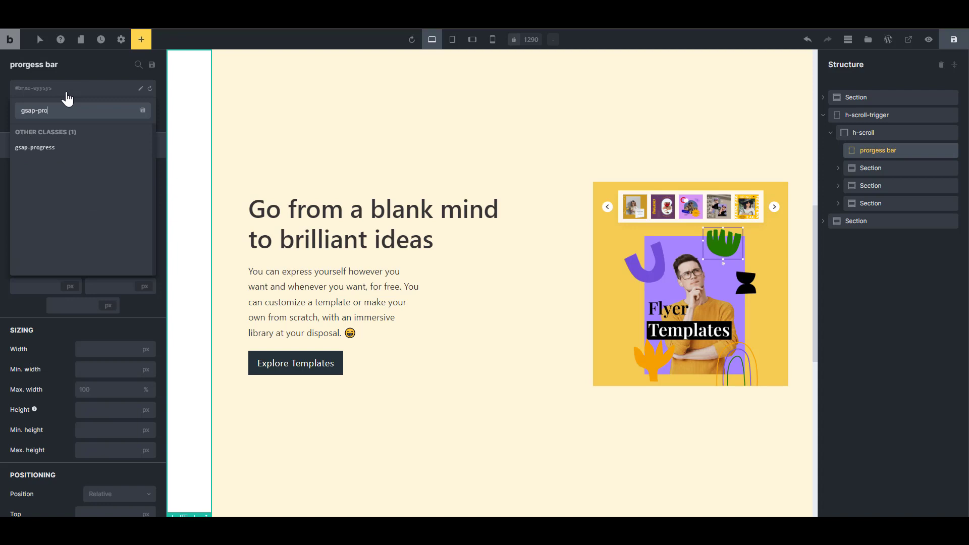
text(gress-bar)
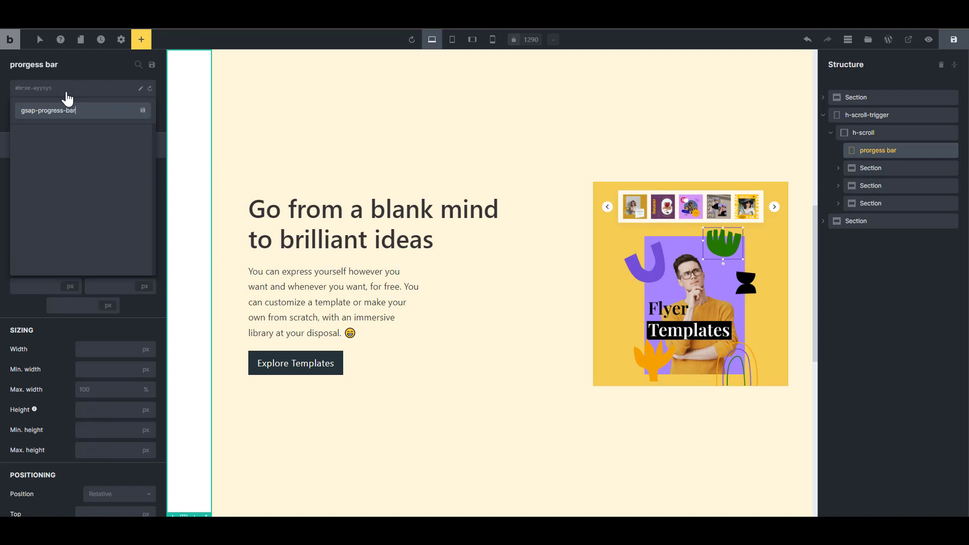
key(Return)
Give the gsap-progress-bar class an absolute position with top and right offsets of 0
scroll(93, 223, down, 4)
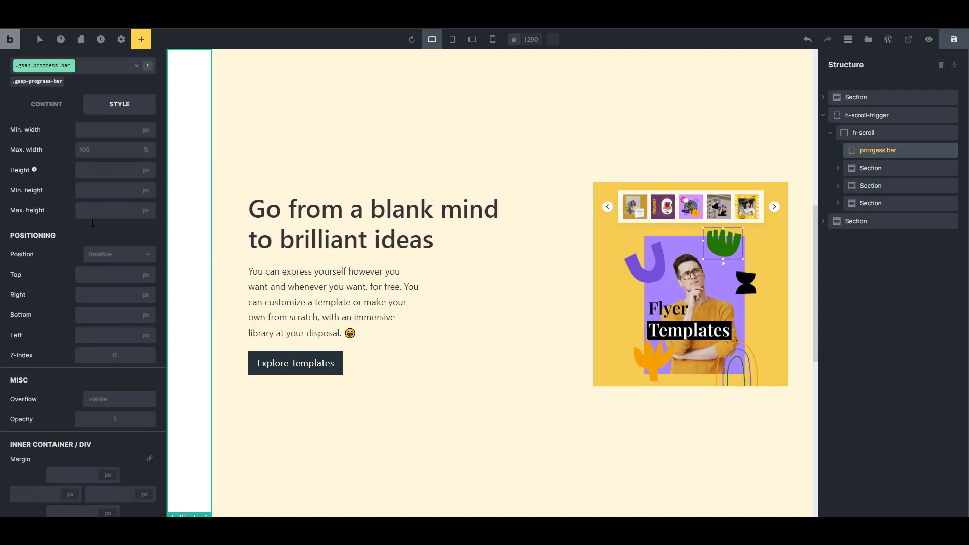
click(104, 252)
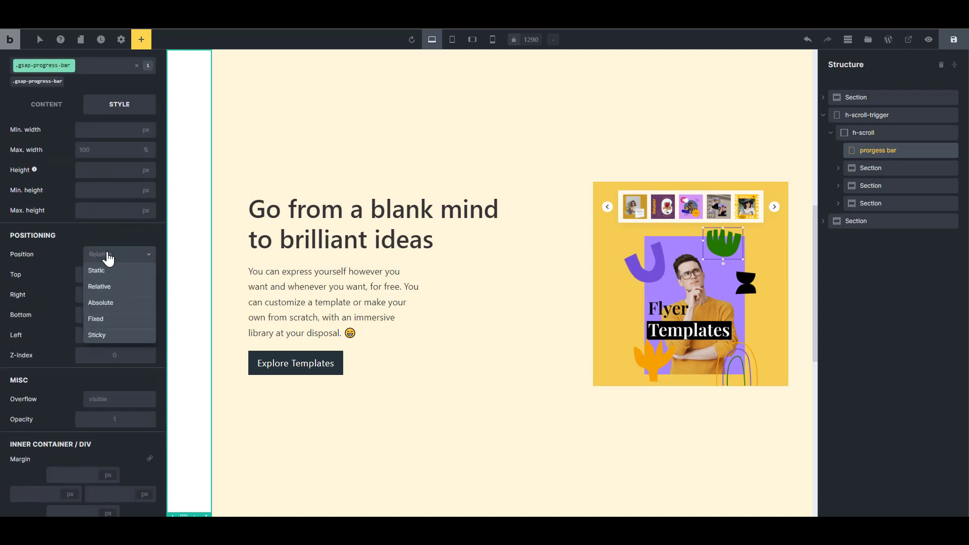
click(104, 303)
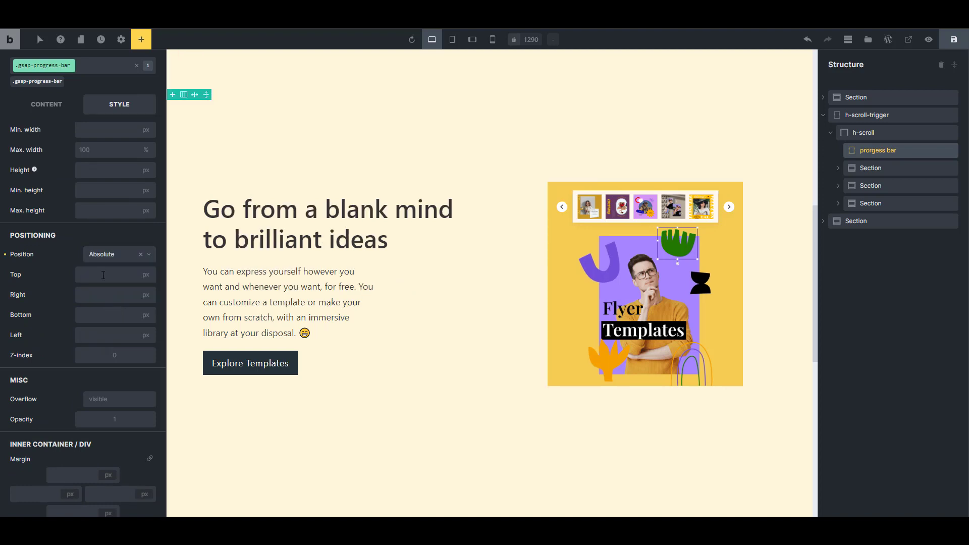
text(0)
click(97, 294)
text(0)
scroll(212, 232, up, 3)
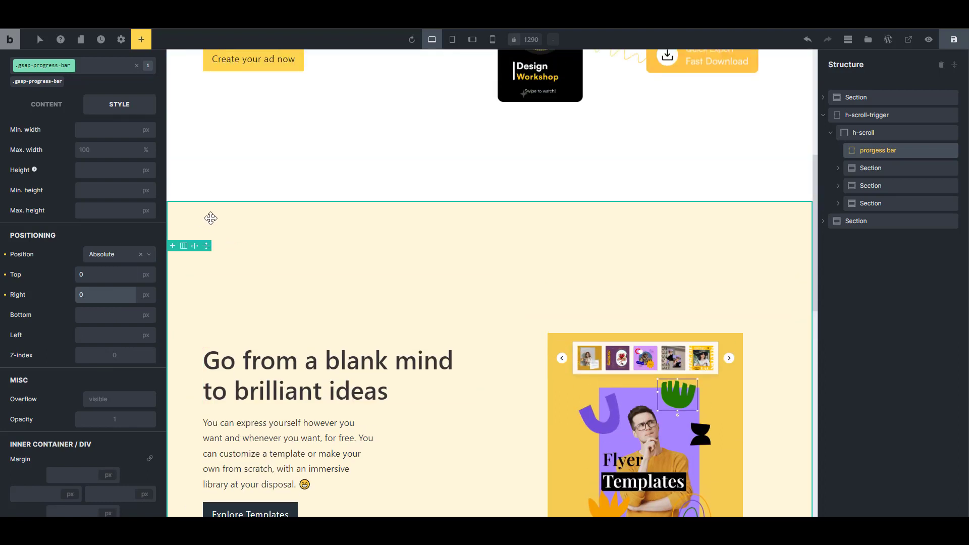
Set the progress bar class's height to 50 px and its width to 100 px
scroll(87, 219, up, 2)
click(95, 266)
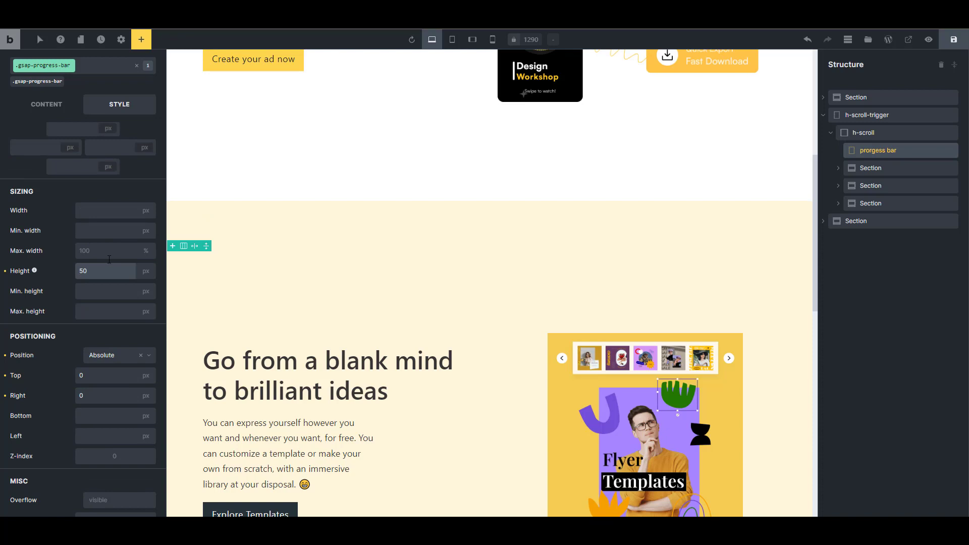
click(87, 212)
text(10)
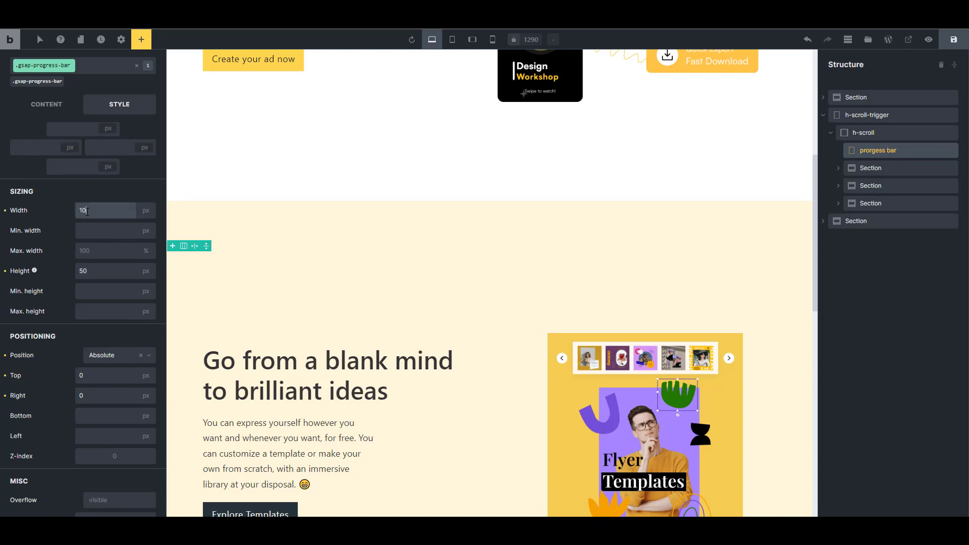
text(0)
Set the progress bar's background colour to the green swatch of the "tabs colors" palette
scroll(101, 202, up, 5)
click(106, 158)
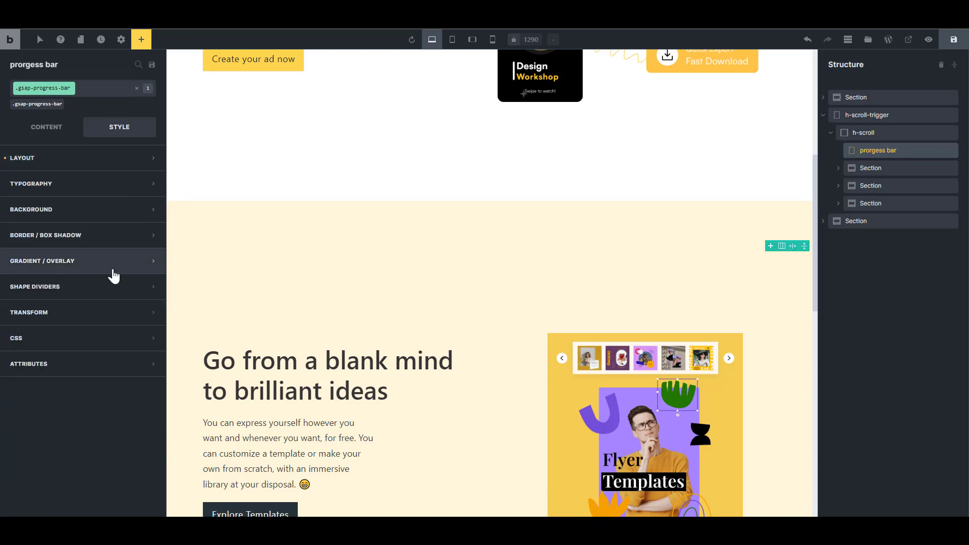
click(96, 211)
click(147, 235)
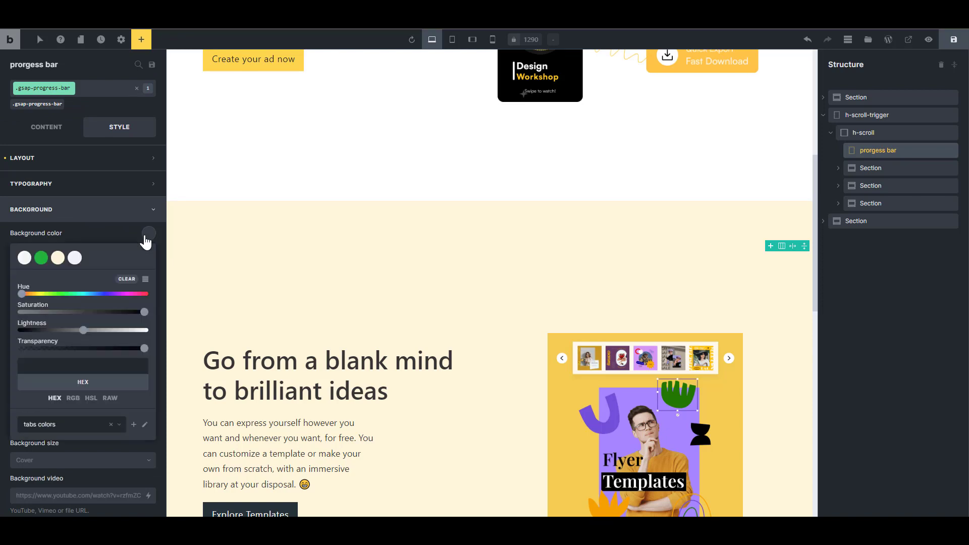
click(111, 294)
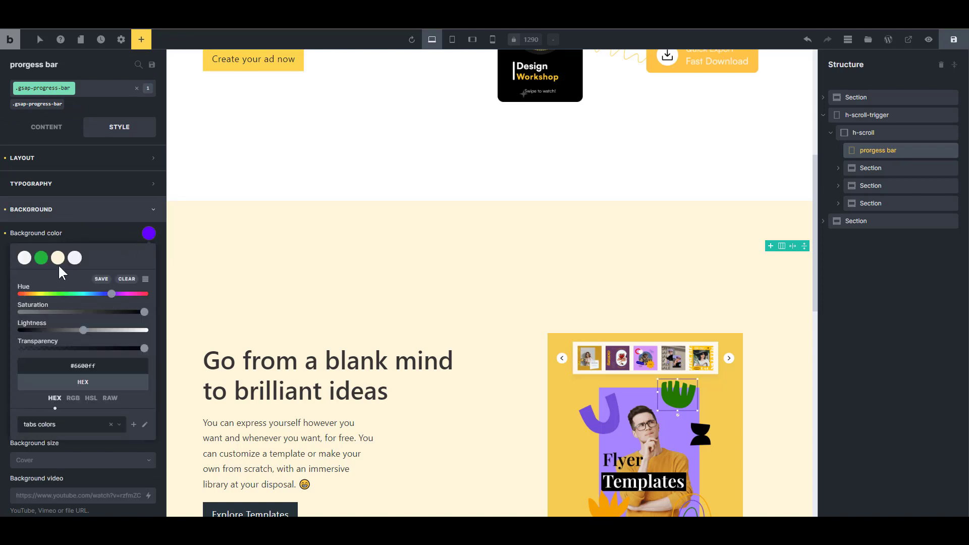
click(41, 258)
click(82, 210)
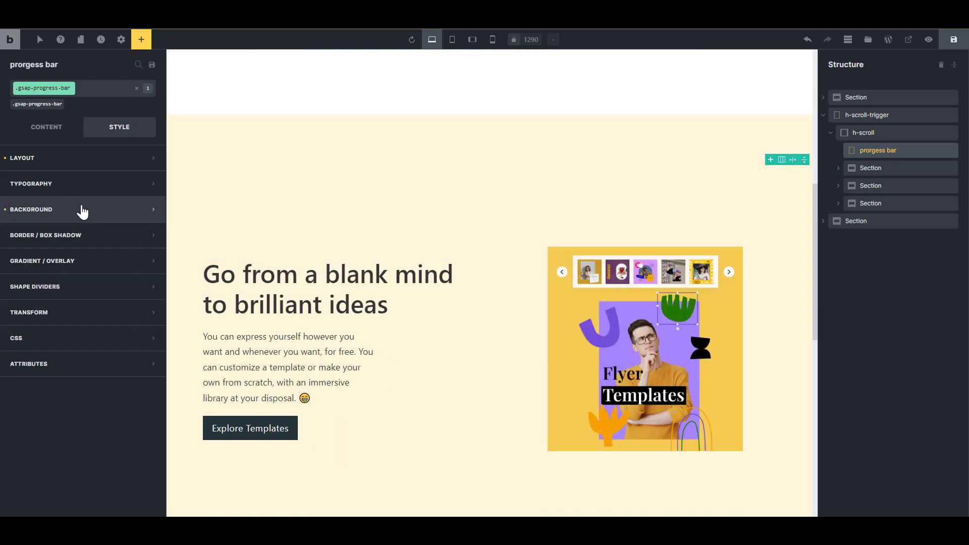
click(83, 210)
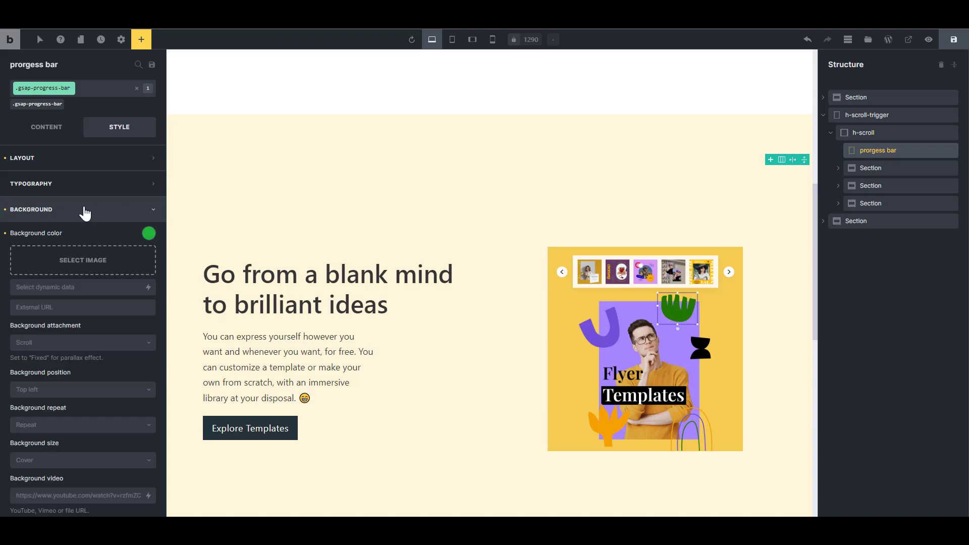
Set the progress bar's z-index to 1 and replace its right offset with a left offset of 0
click(93, 158)
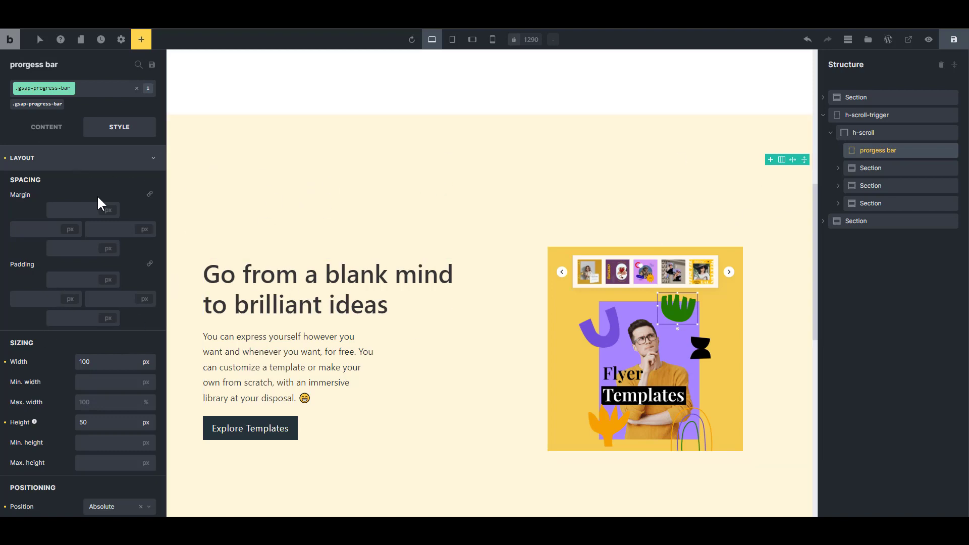
scroll(101, 212, down, 6)
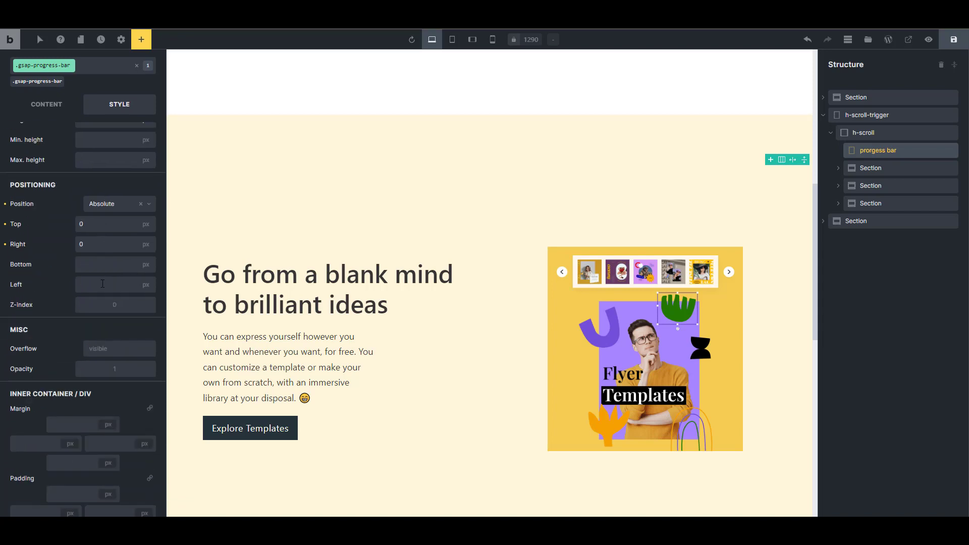
click(96, 305)
text(1)
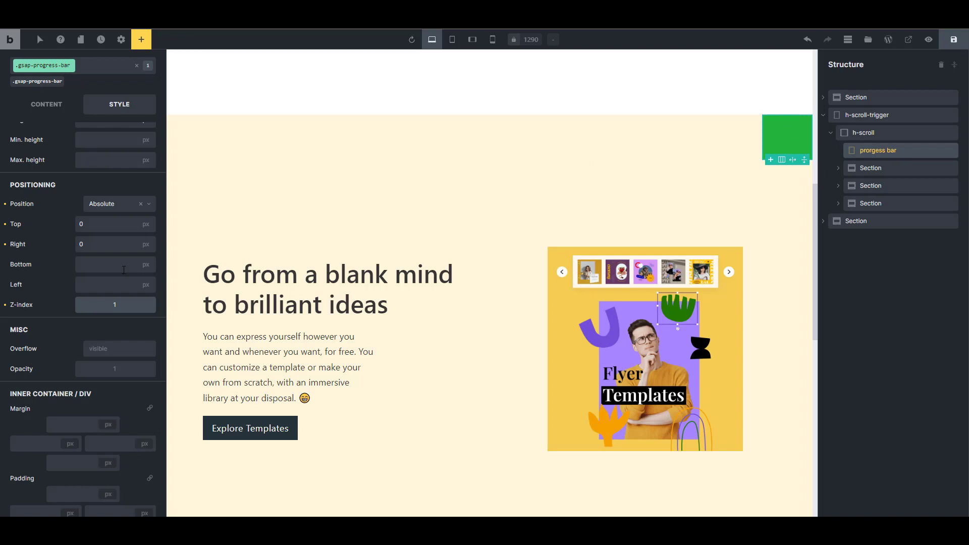
click(5, 244)
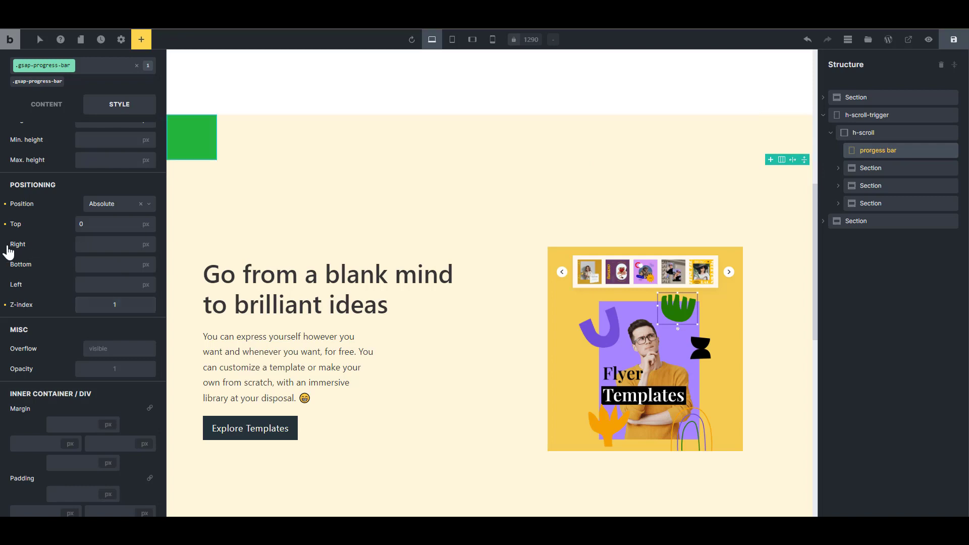
click(94, 283)
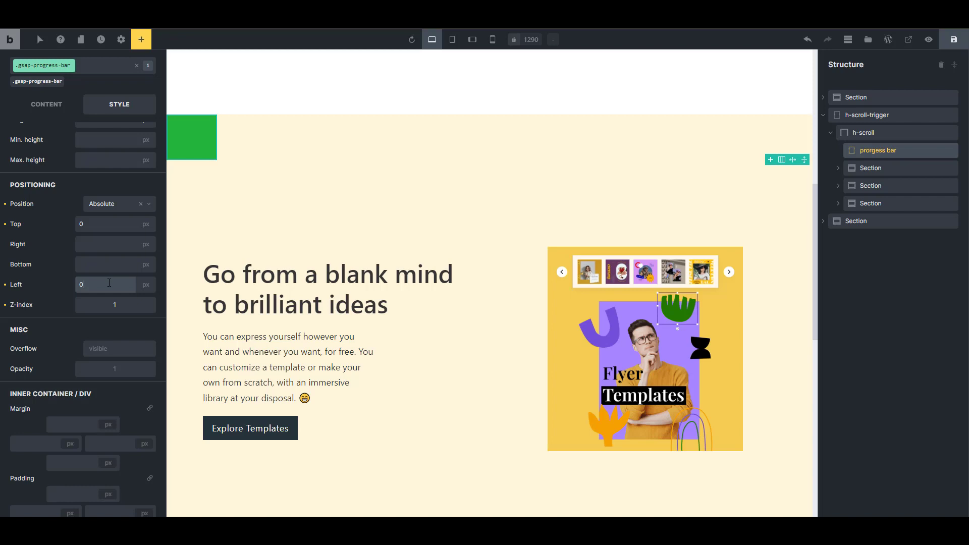
Set the h-scroll block's position to relative
click(872, 133)
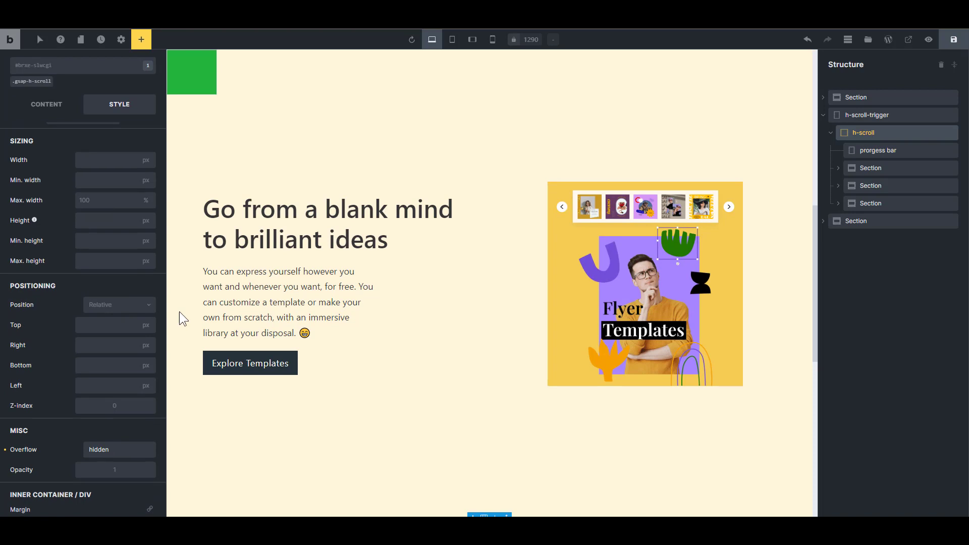
click(117, 306)
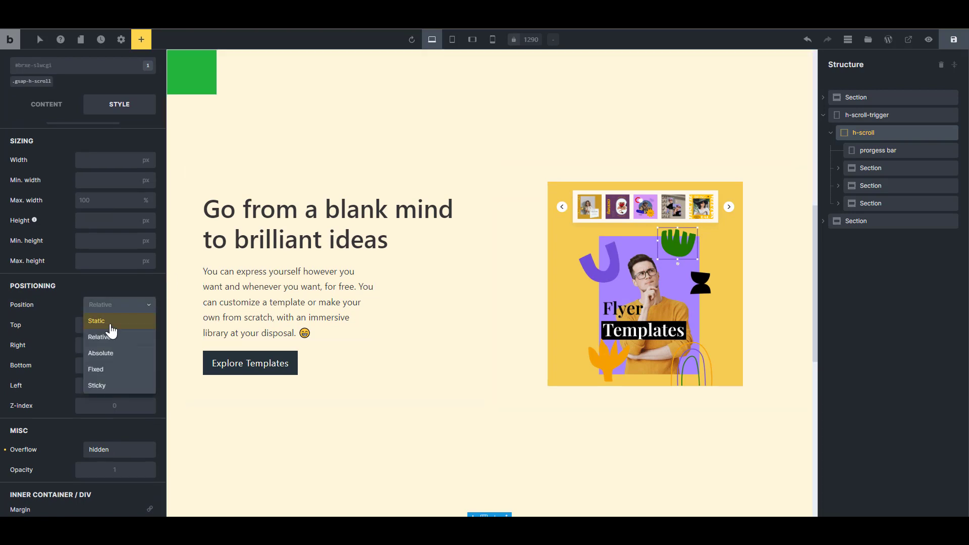
click(105, 345)
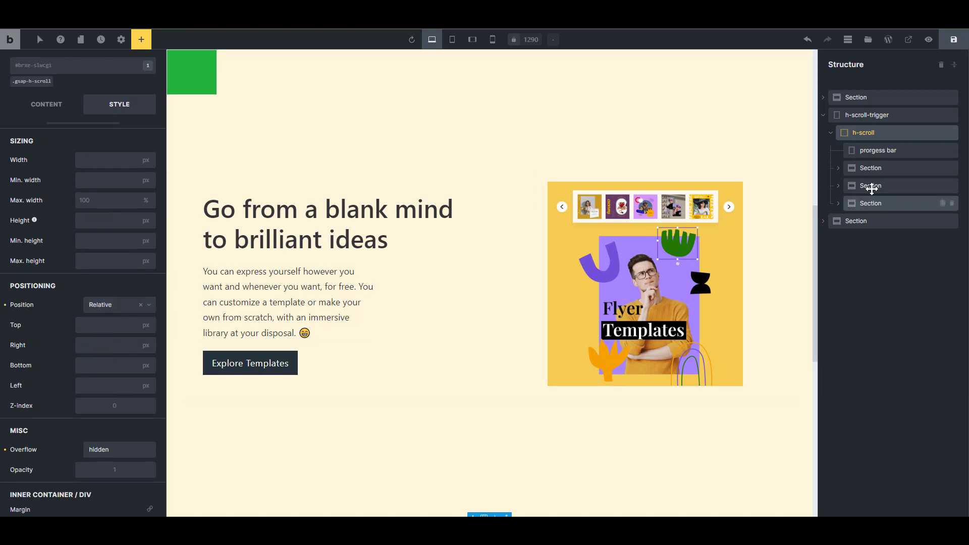
click(879, 151)
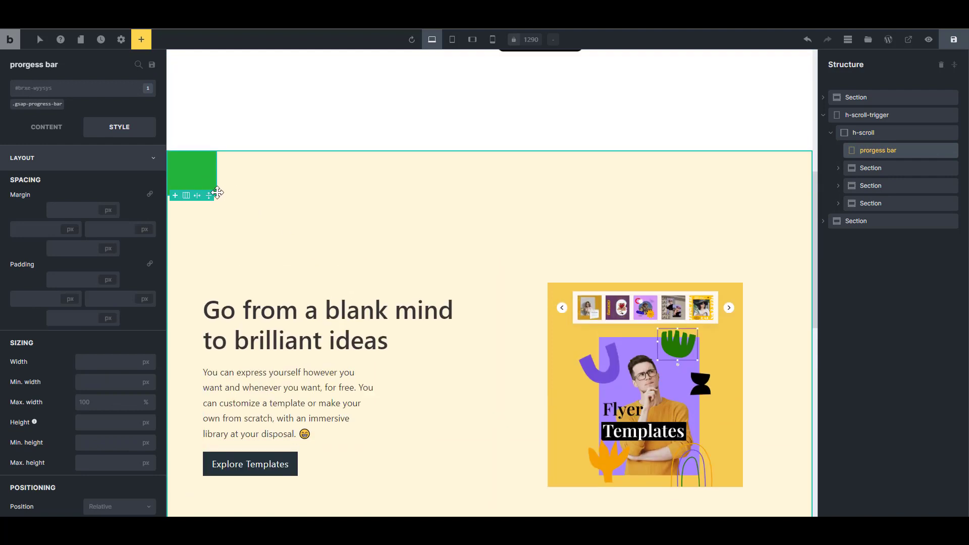
click(880, 132)
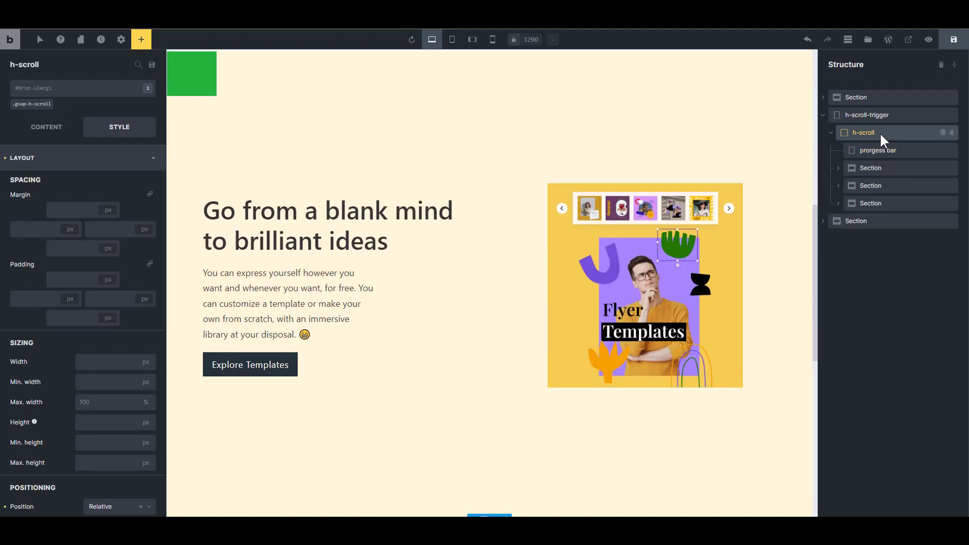
Change the width of the progress bar's gsap-progress-bar class to 100 %
click(872, 150)
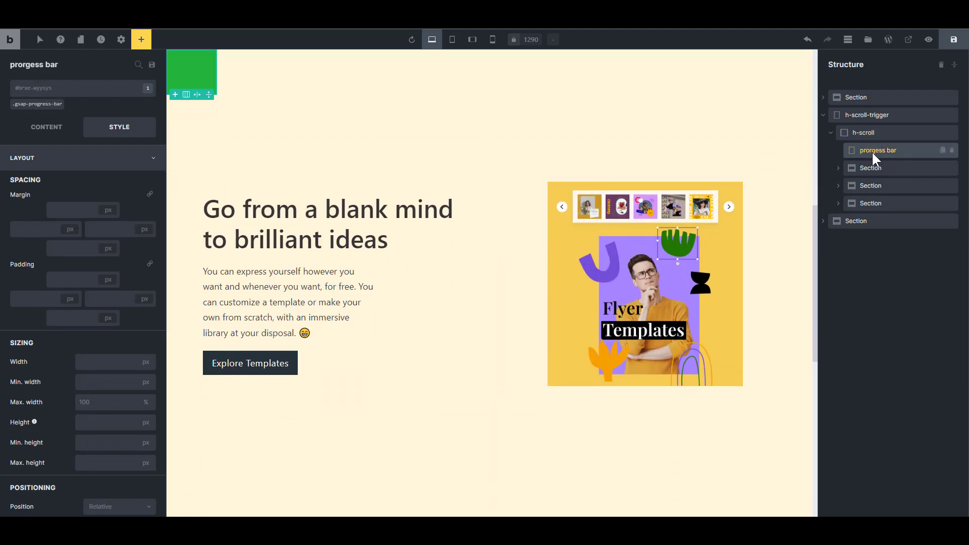
scroll(116, 227, down, 4)
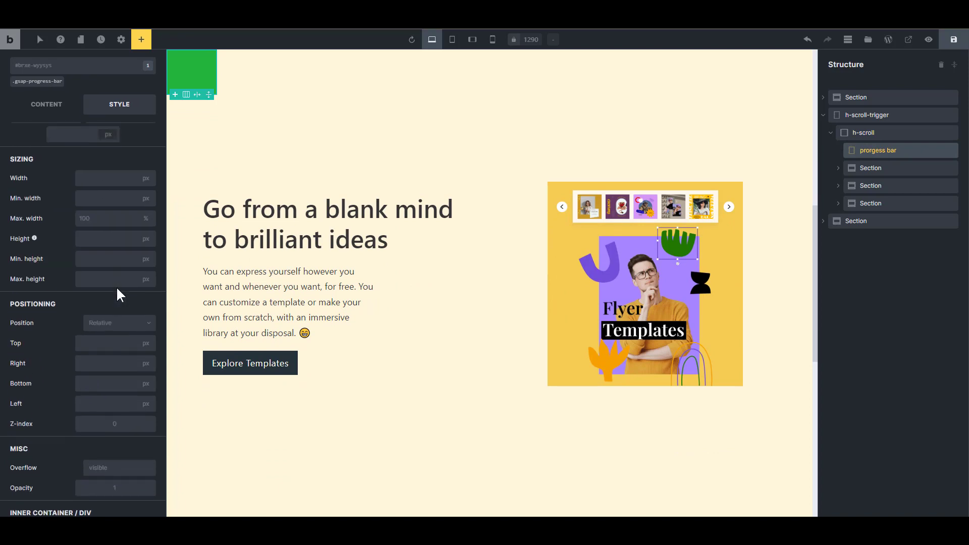
scroll(101, 262, up, 4)
click(28, 104)
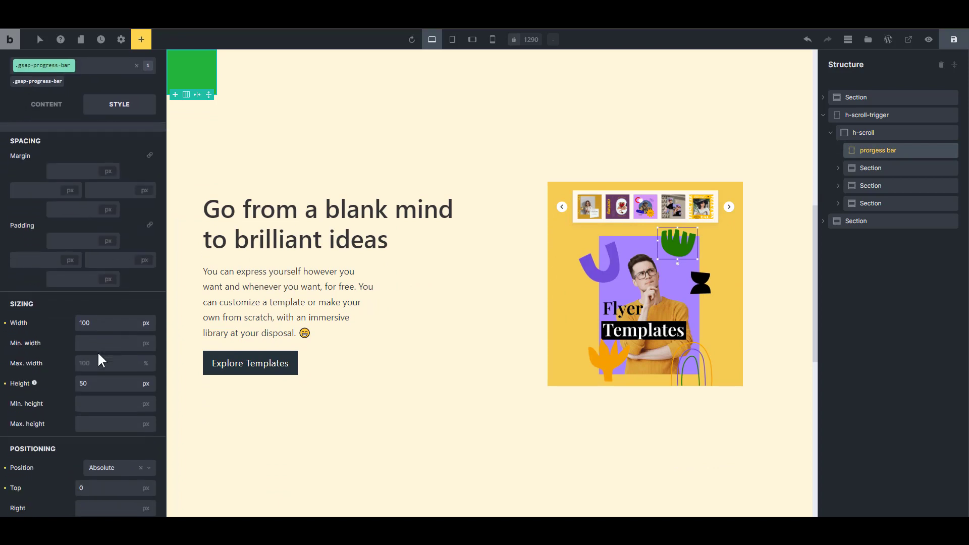
double_click(105, 313)
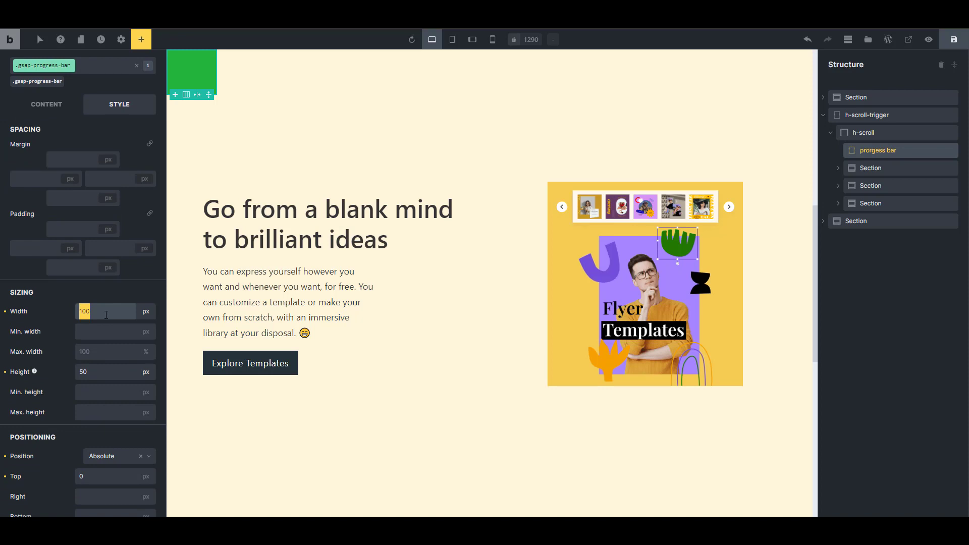
click(146, 312)
Set the progress bar's height to 30 px and its minimum height to 0
click(122, 378)
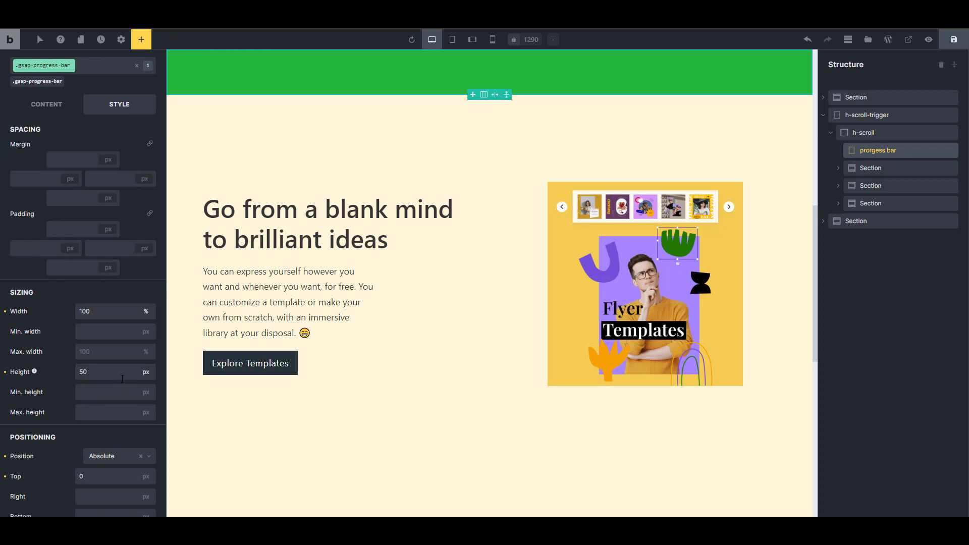
click(98, 379)
double_click(98, 374)
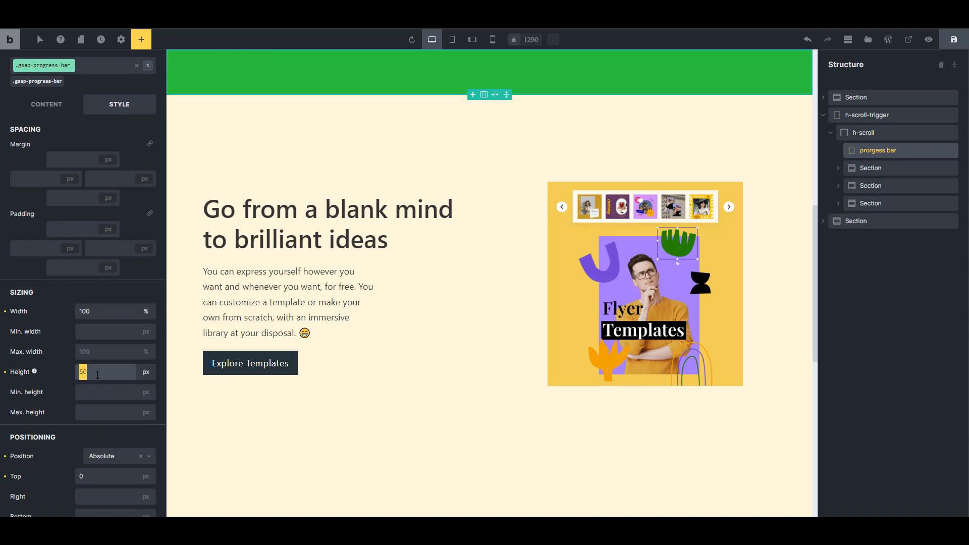
text(30)
click(104, 396)
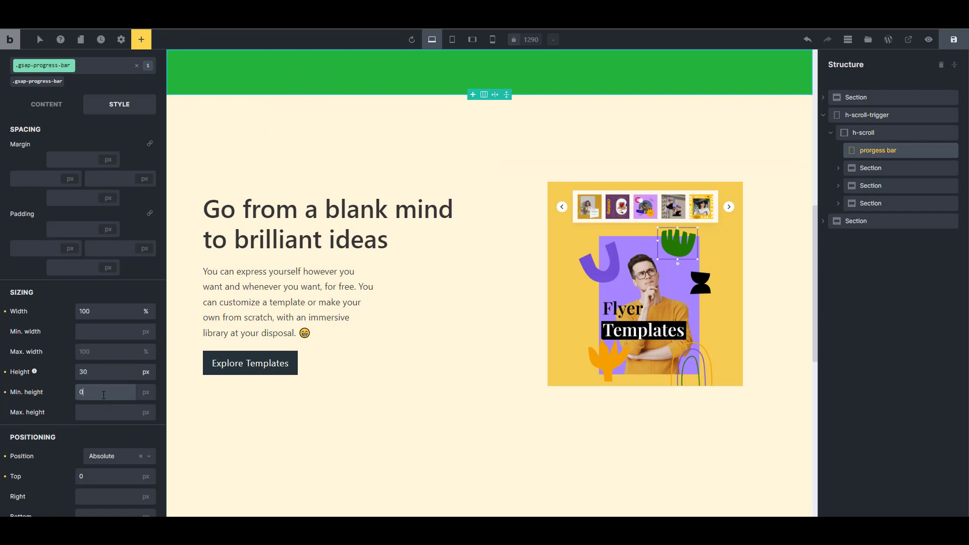
text(0)
click(104, 371)
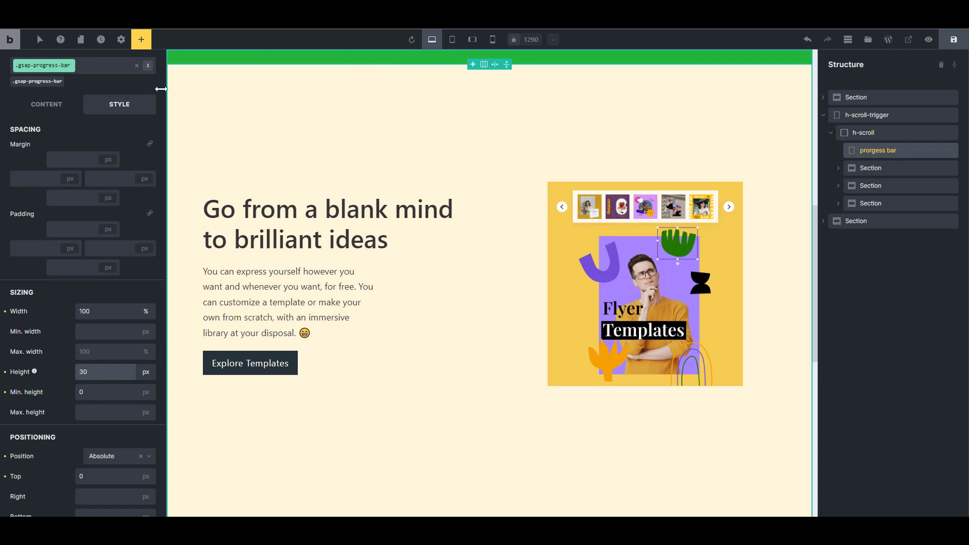
Switch to the Default palette and set the progress bar's background colour to amber #ffc107
scroll(108, 137, up, 1)
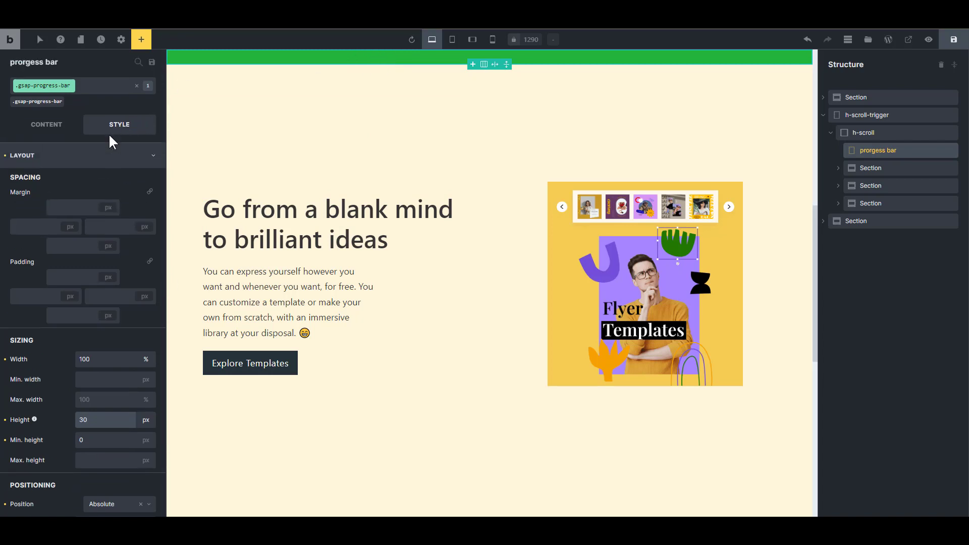
click(96, 160)
click(125, 207)
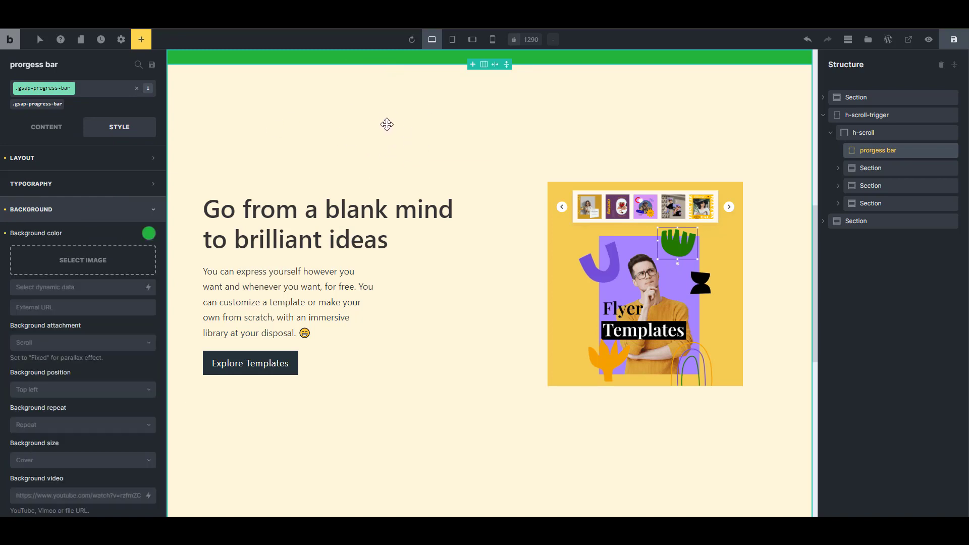
click(150, 235)
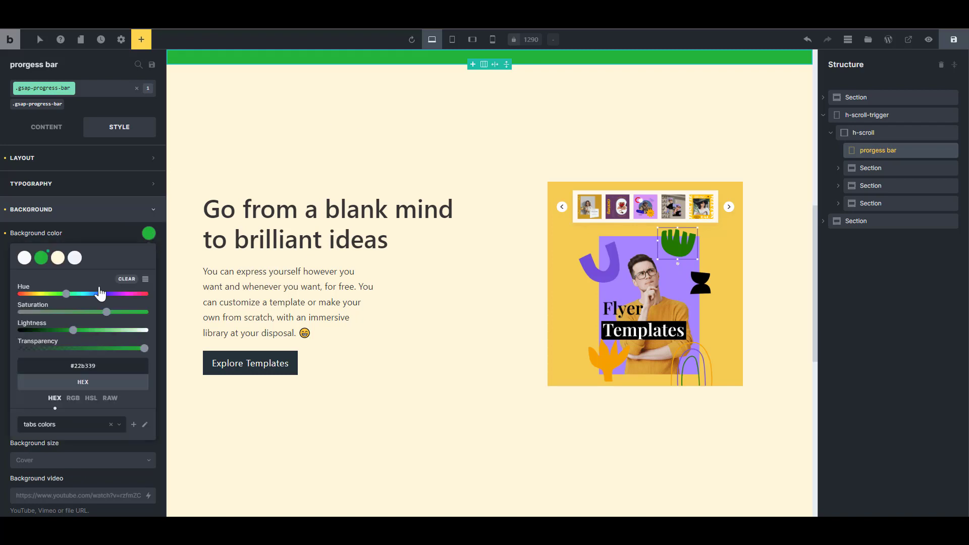
click(90, 429)
click(76, 450)
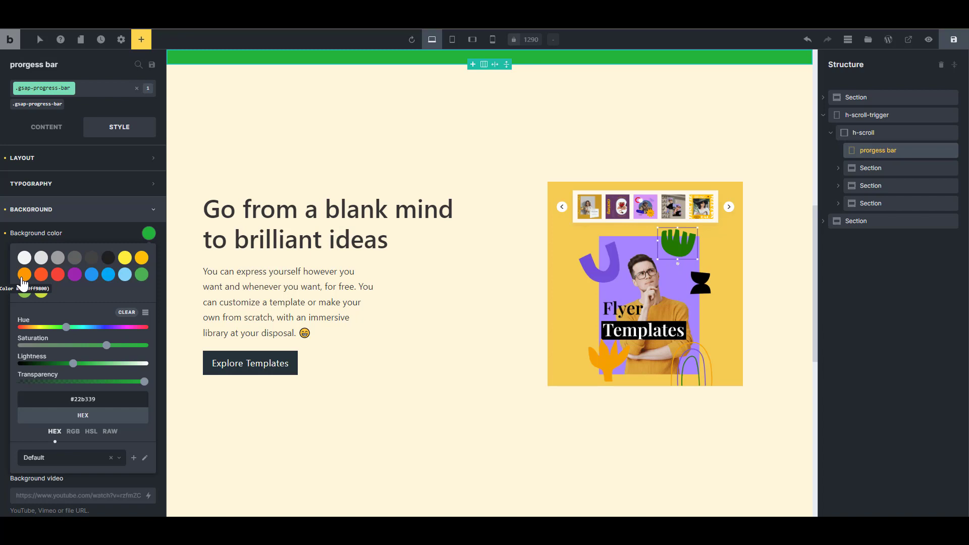
click(24, 276)
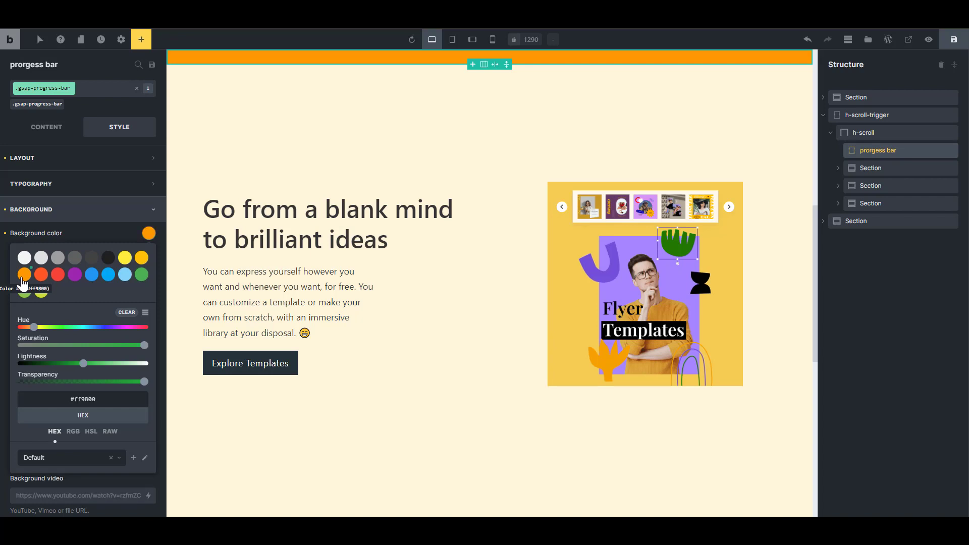
click(143, 258)
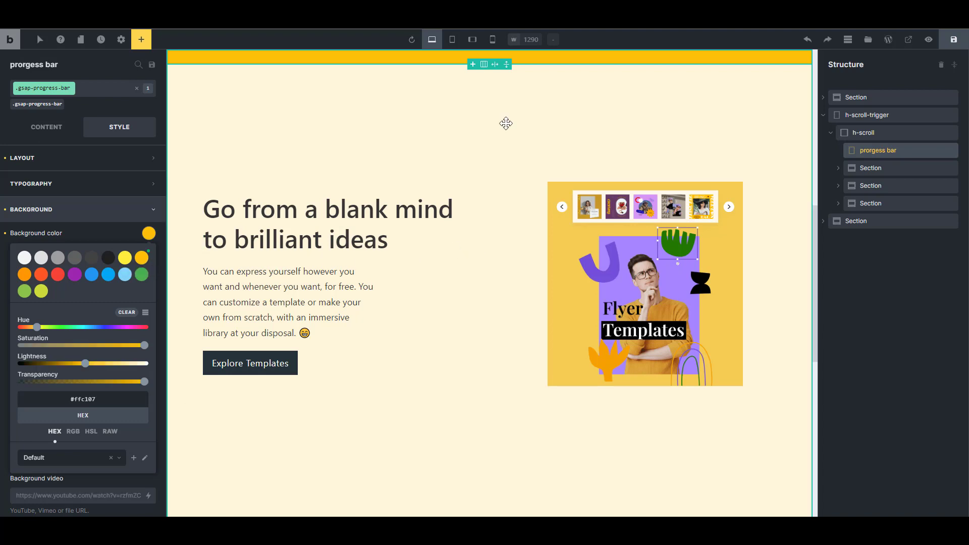
Set the overflow of the h-scroll-trigger block's gsap-h-scroll-triiger class to hidden and save the page
click(874, 137)
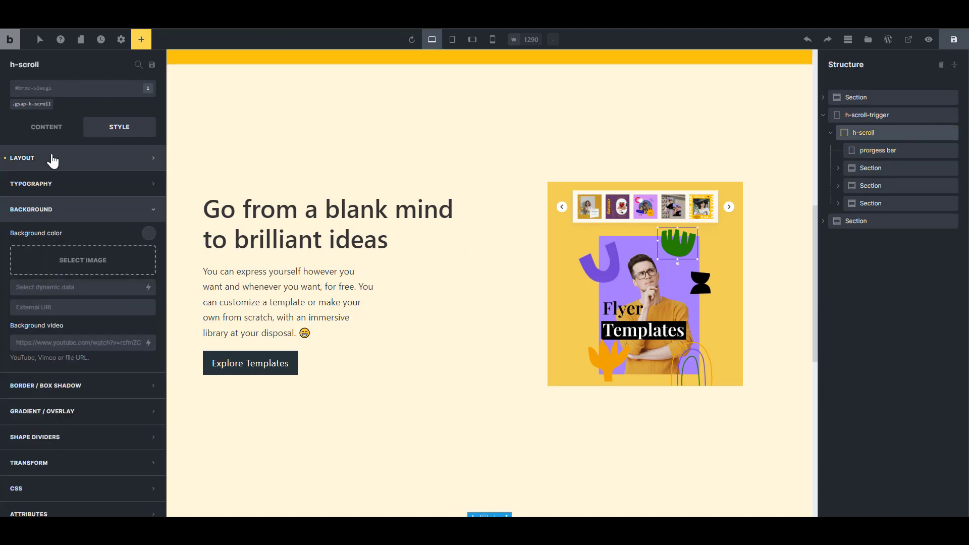
click(52, 158)
scroll(98, 359, down, 3)
scroll(103, 367, down, 2)
click(5, 348)
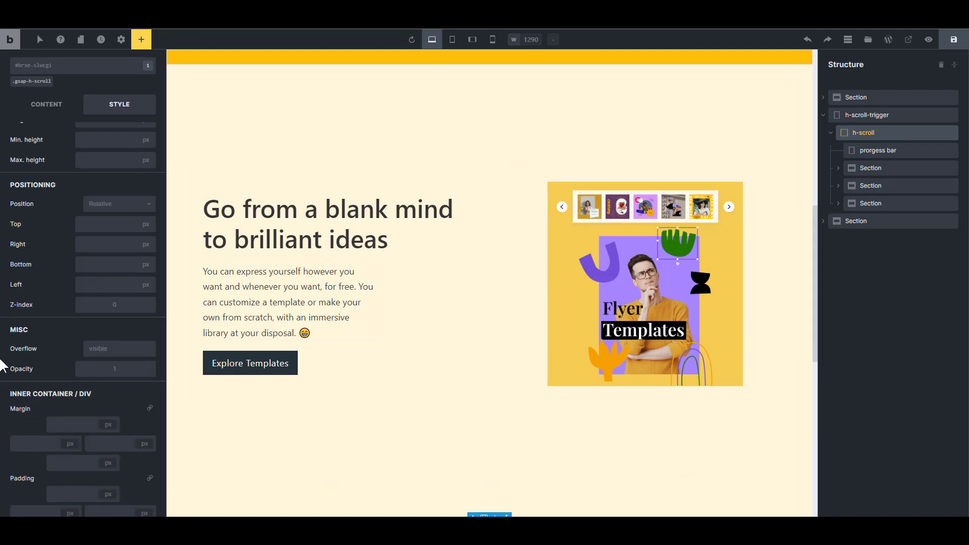
drag(837, 141, 840, 134)
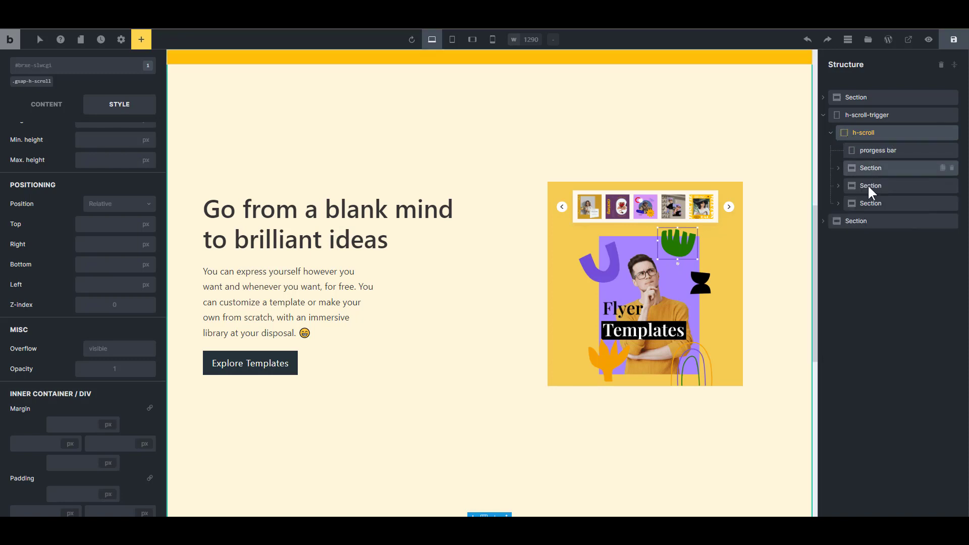
click(874, 116)
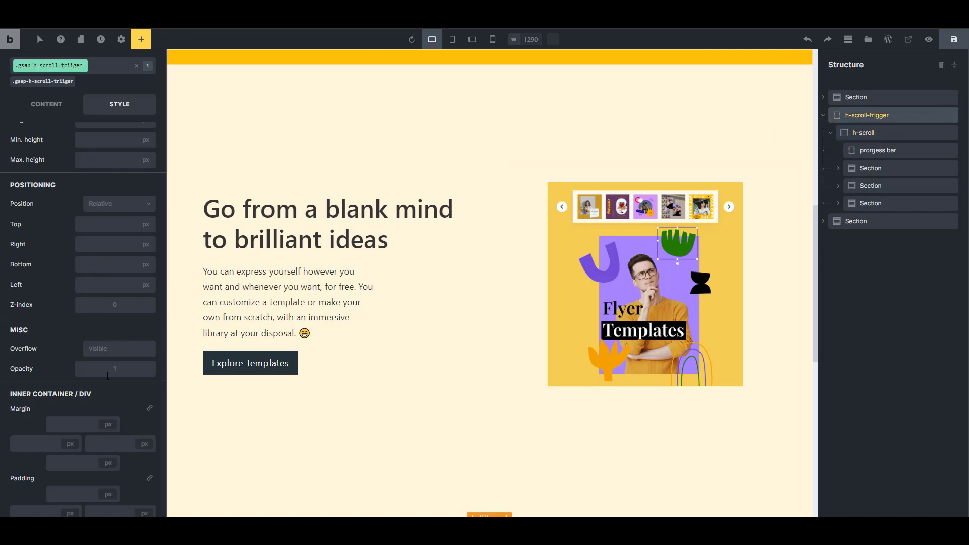
click(102, 349)
text(h)
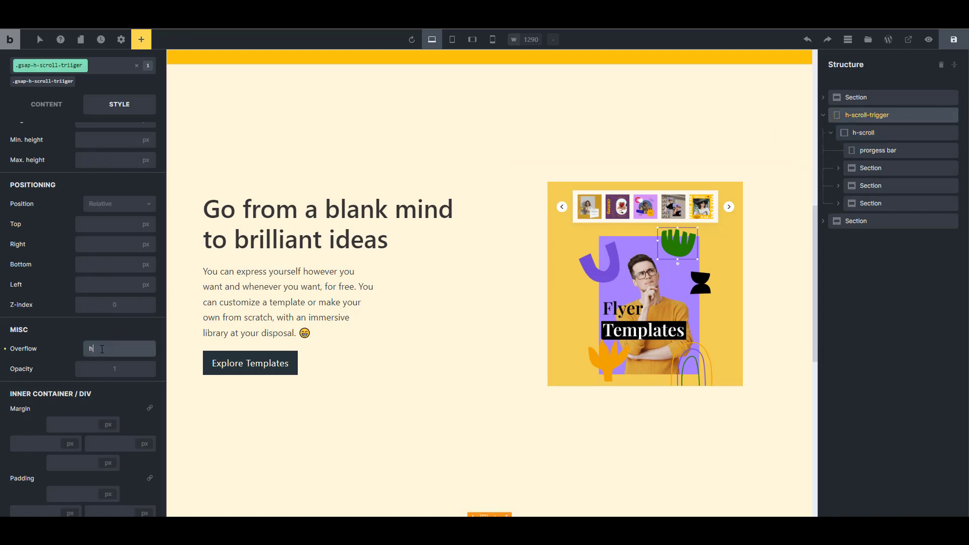
text(idden)
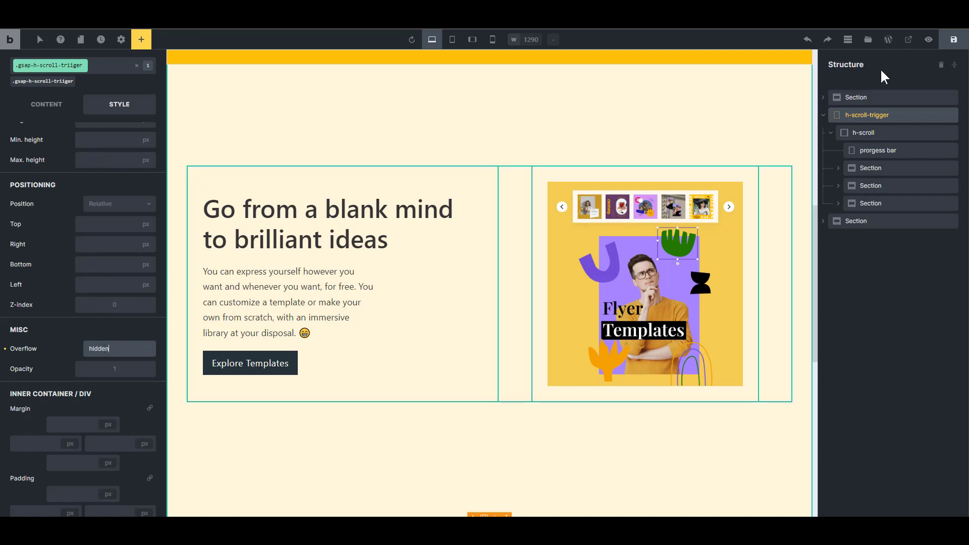
click(953, 40)
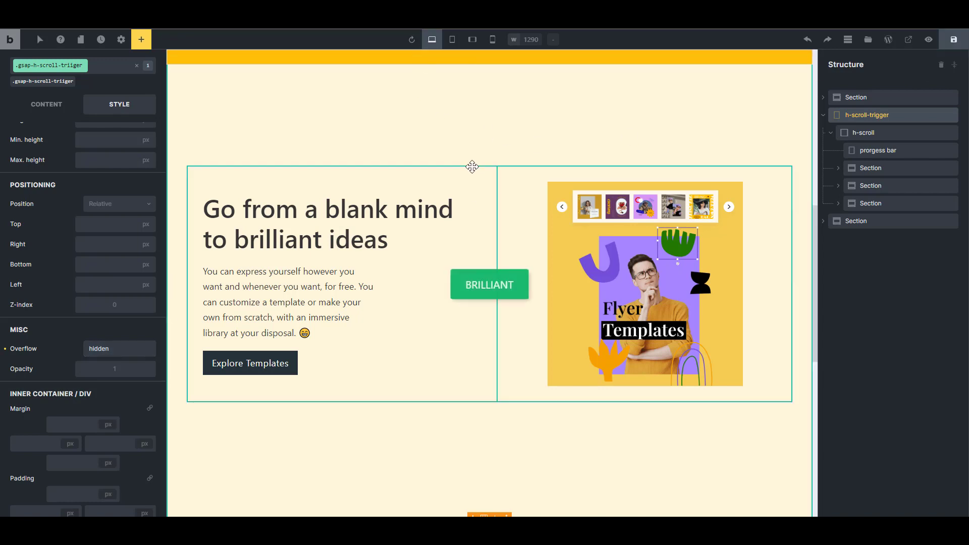
Reload the front-end page and check how the horizontal-scroll area and its progress bar are displayed
key(ctrl+Tab)
key(F5)
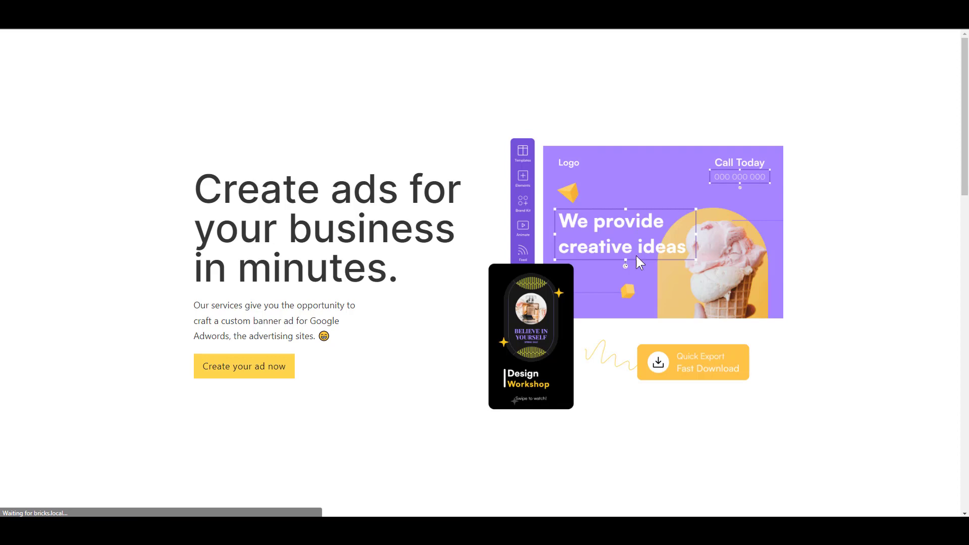
scroll(633, 283, down, 5)
scroll(593, 475, down, 3)
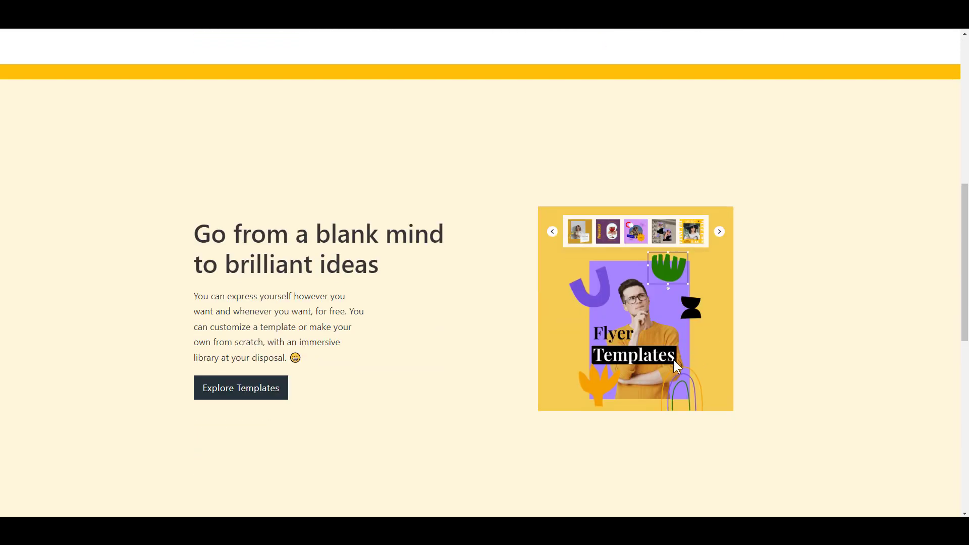
key(ctrl+shift+Tab)
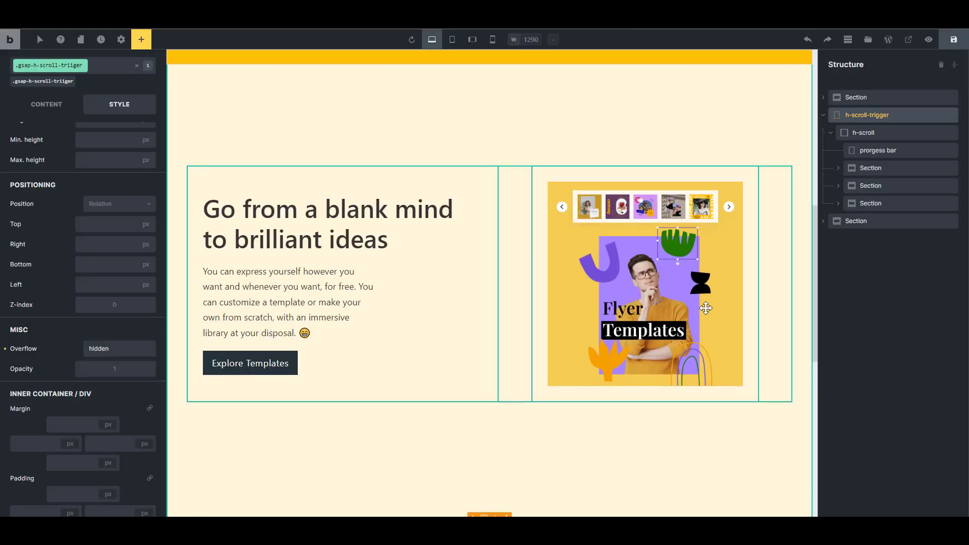
Switch to the WordPress dashboard, open motion.page and create a new timeline
key(ctrl+shift+Tab)
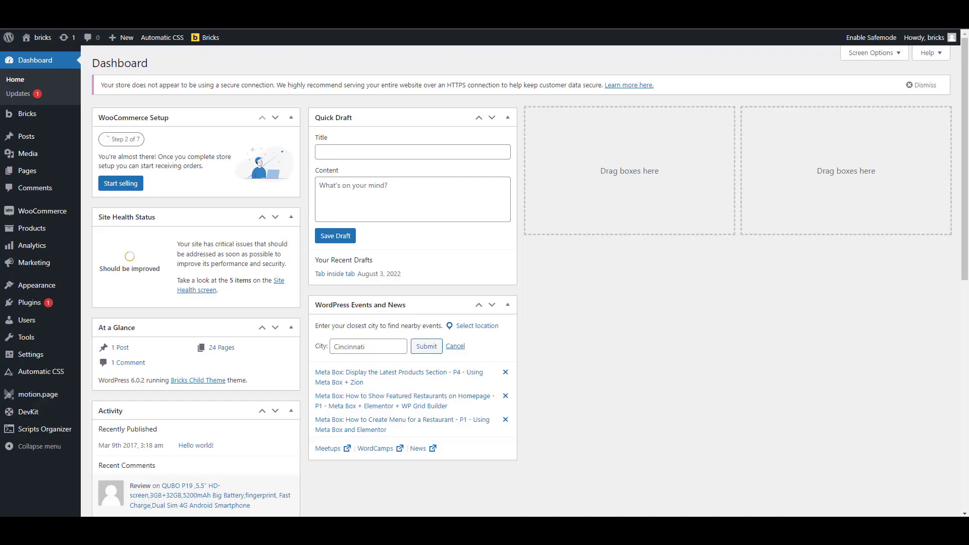
click(40, 397)
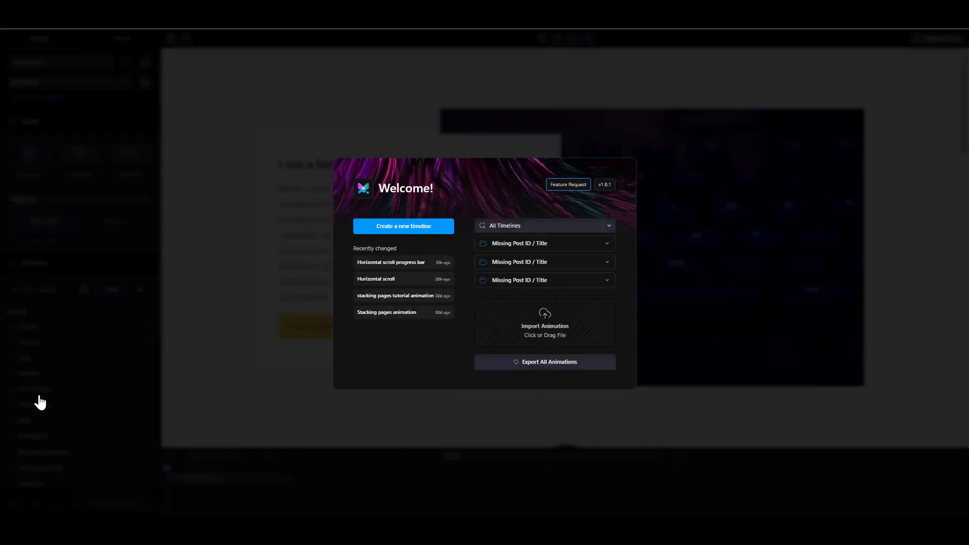
click(394, 231)
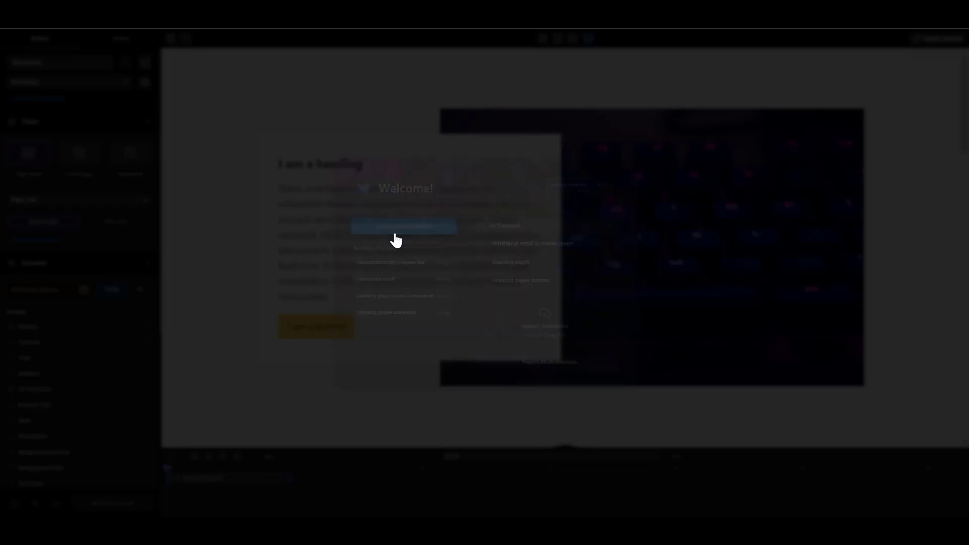
Name the timeline "horizontal scroll" and assign it to the Horizontal scroll tutorial page
click(12, 63)
text(horizontal scroll)
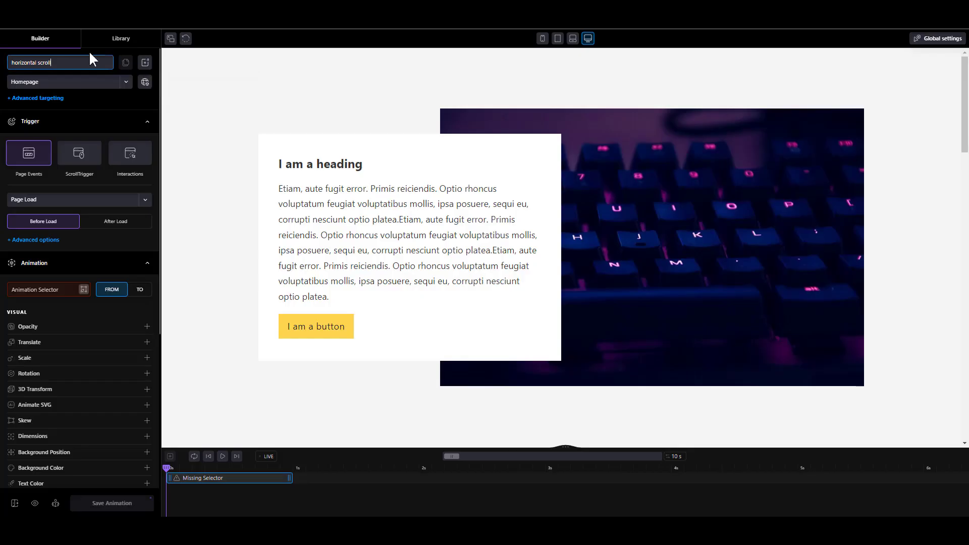
click(77, 81)
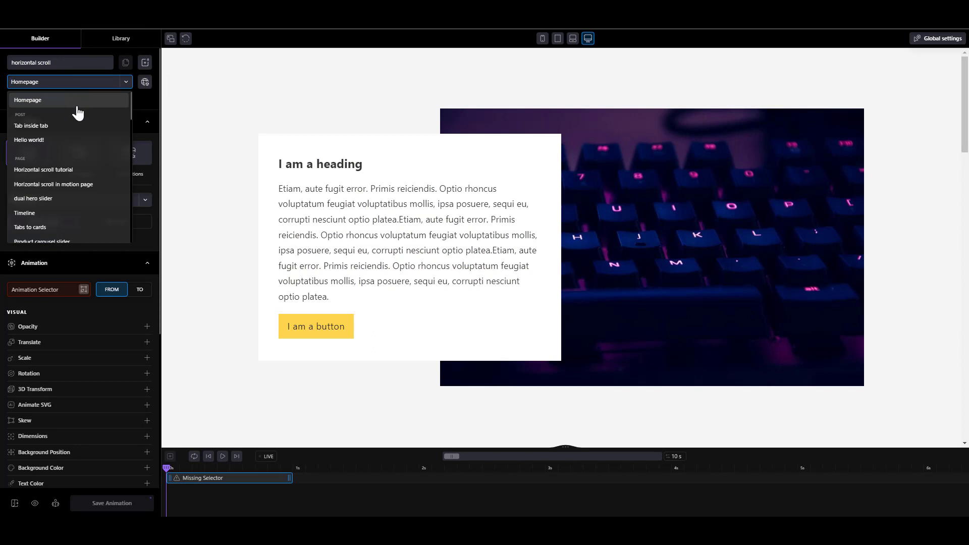
click(56, 170)
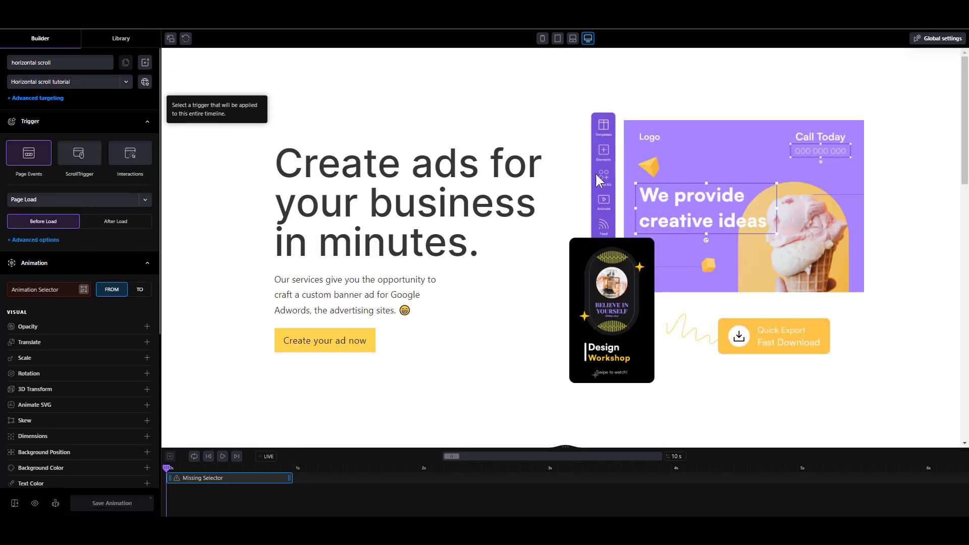
Use ScrollTrigger as the timeline's trigger, with Lock to scrollbar and Pinned element enabled
click(80, 159)
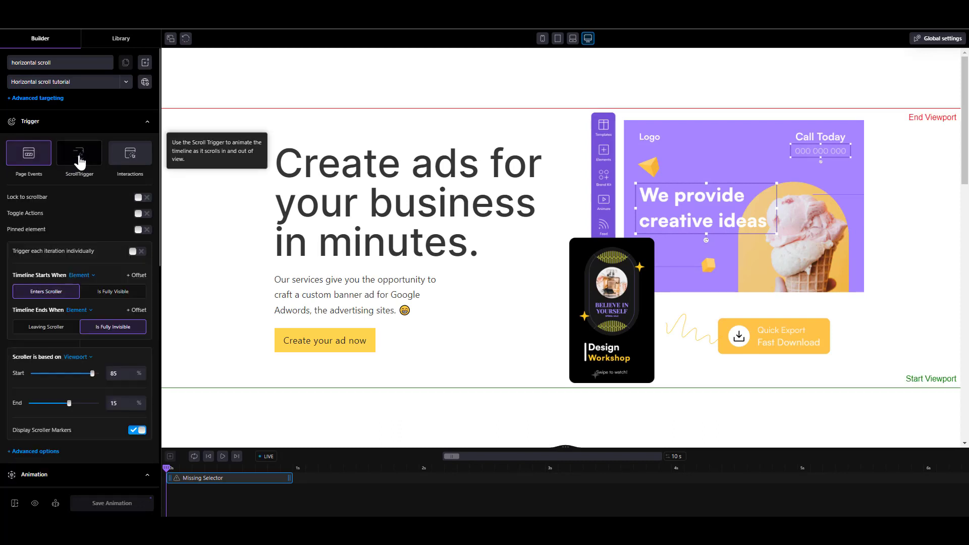
click(141, 197)
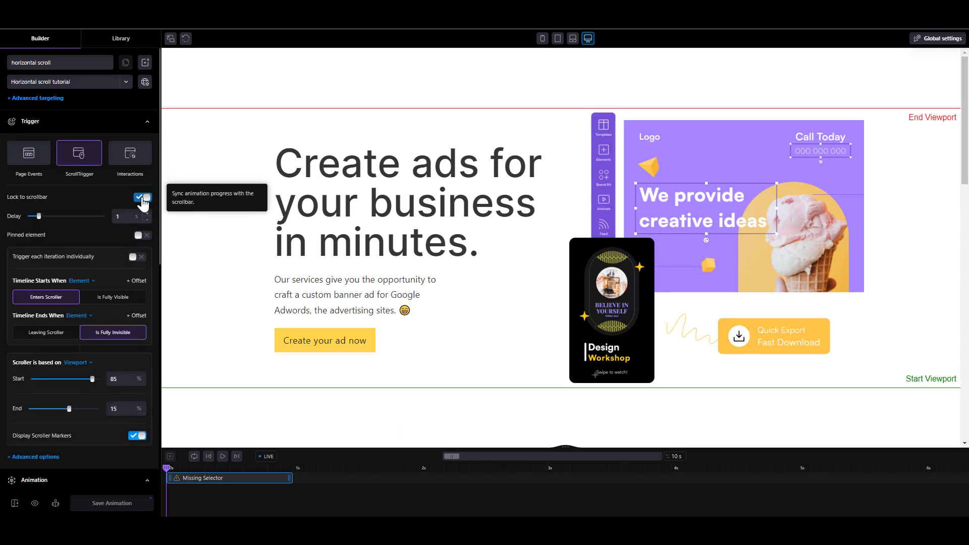
click(141, 235)
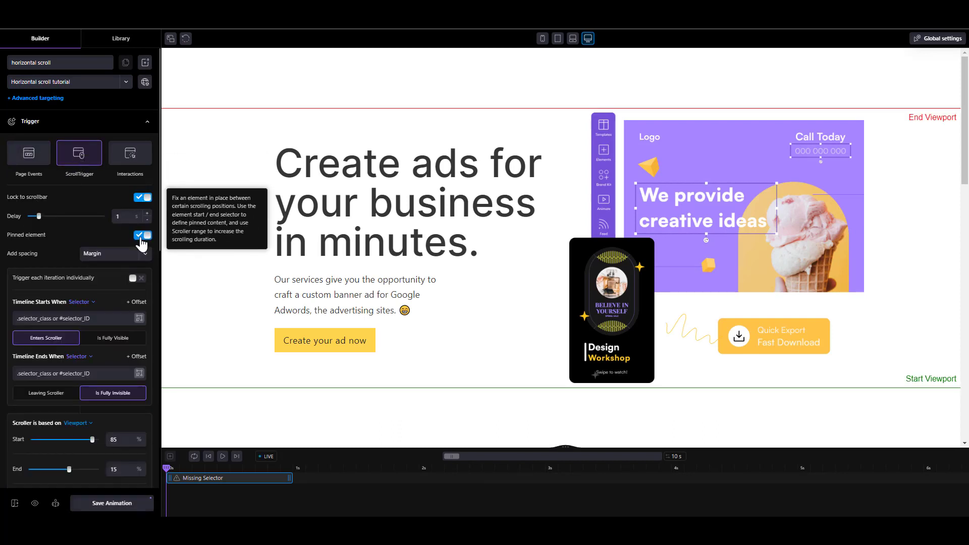
scroll(116, 250, down, 1)
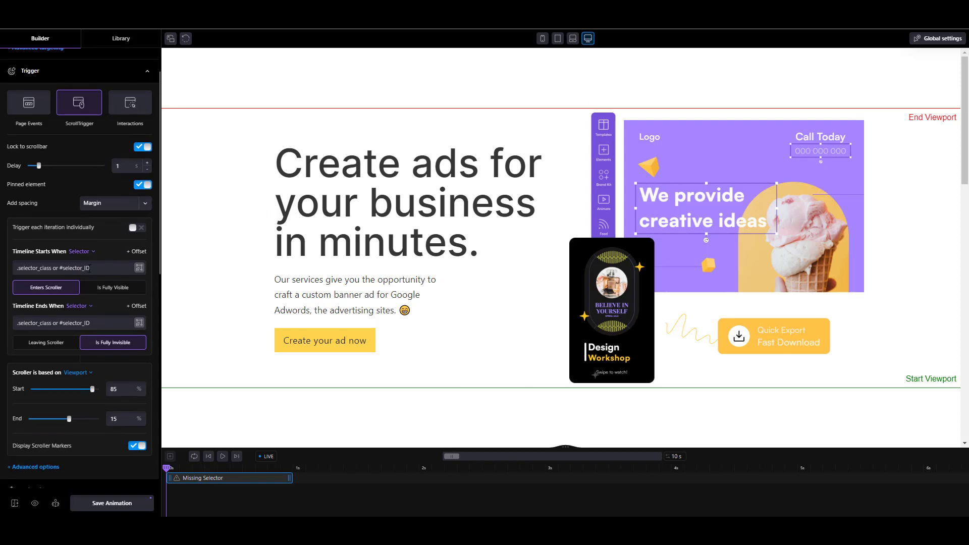
scroll(466, 207, down, 5)
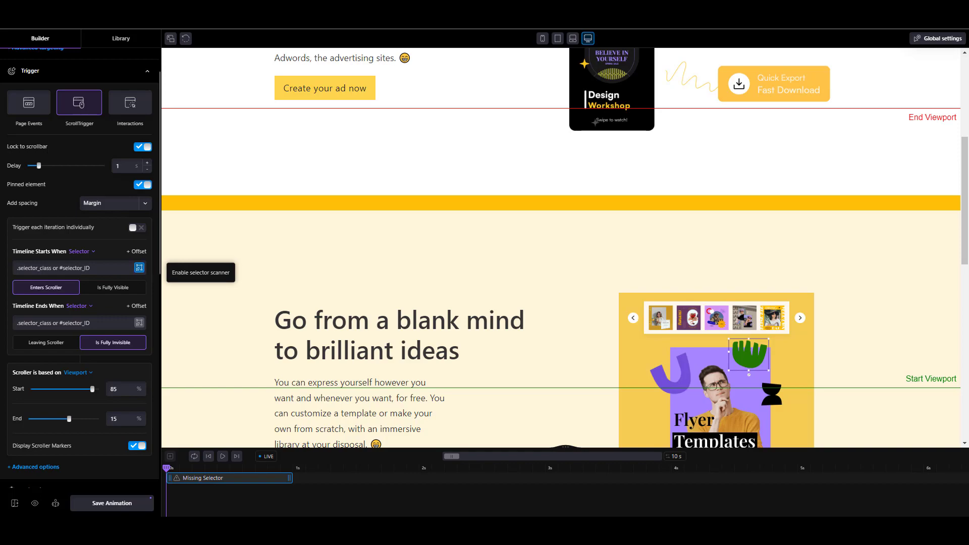
click(139, 268)
click(309, 250)
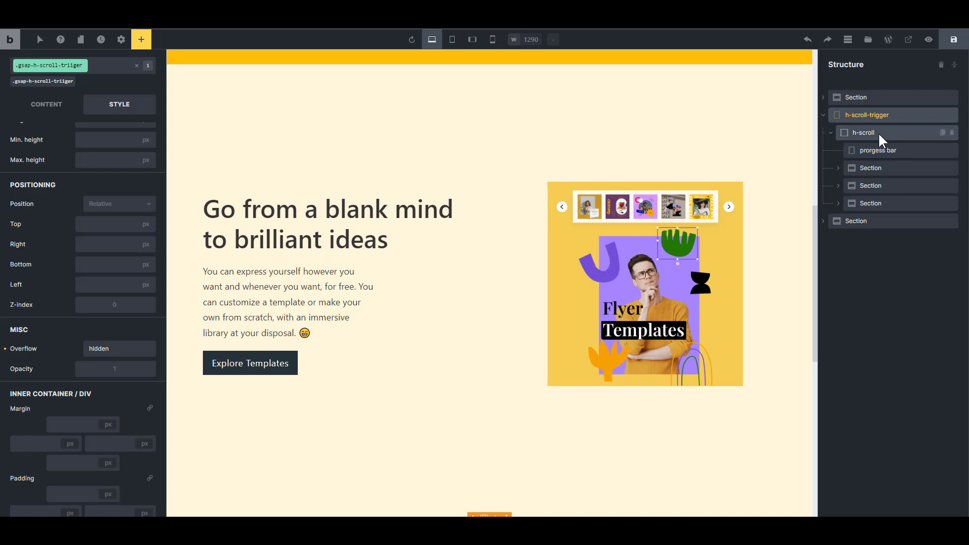
Copy the h-scroll-trigger block's class from Bricks and use .gsap-h-scroll-triiger as both the timeline's start and end selector
click(872, 120)
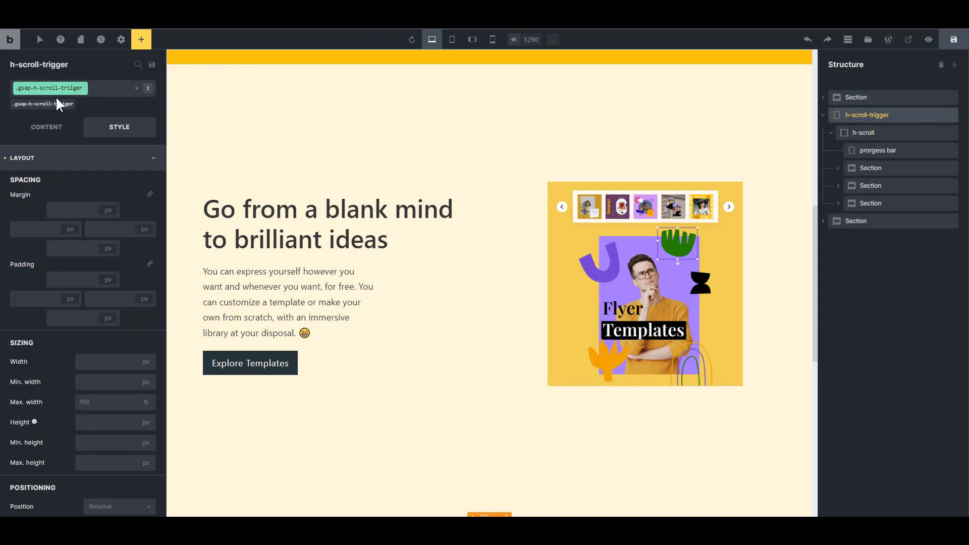
click(127, 88)
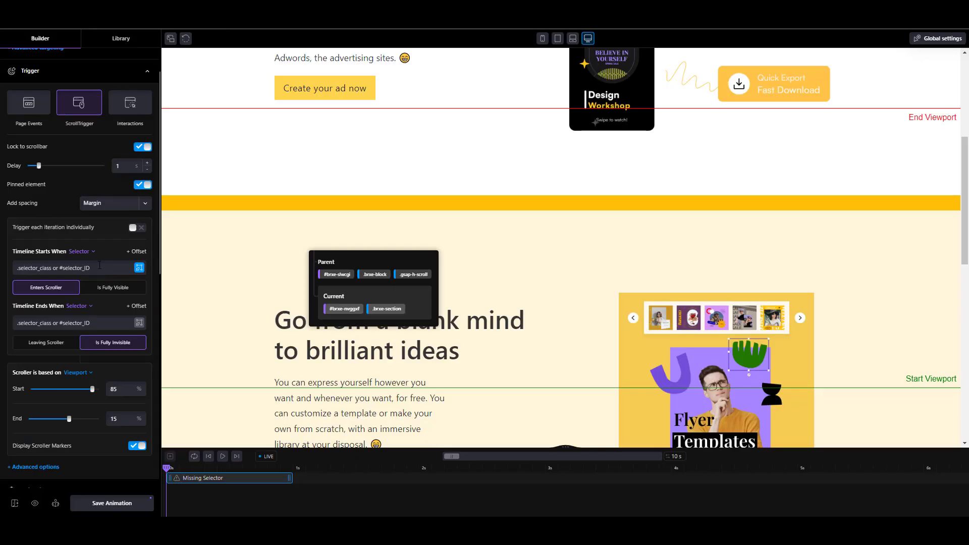
click(100, 265)
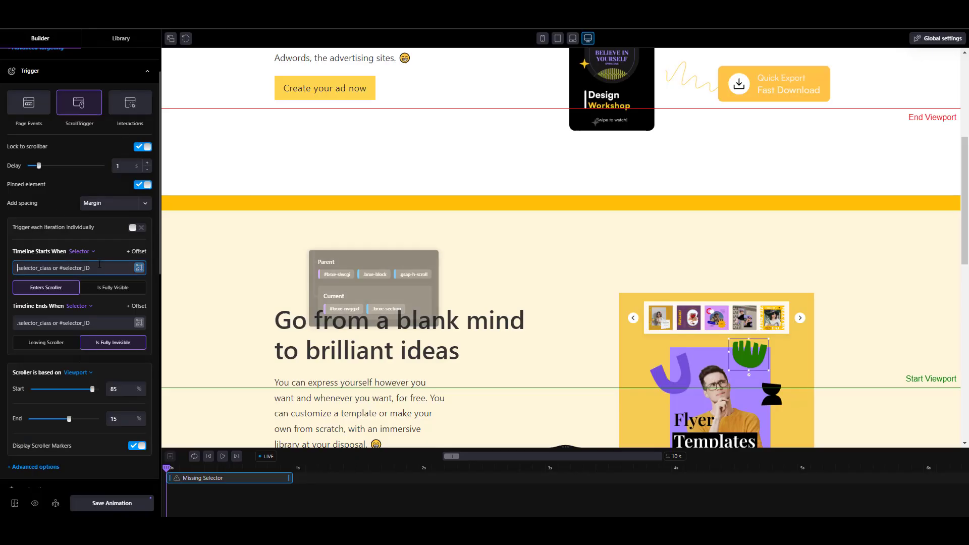
text(.gsap-h-scroll-triger)
key(ctrl+a)
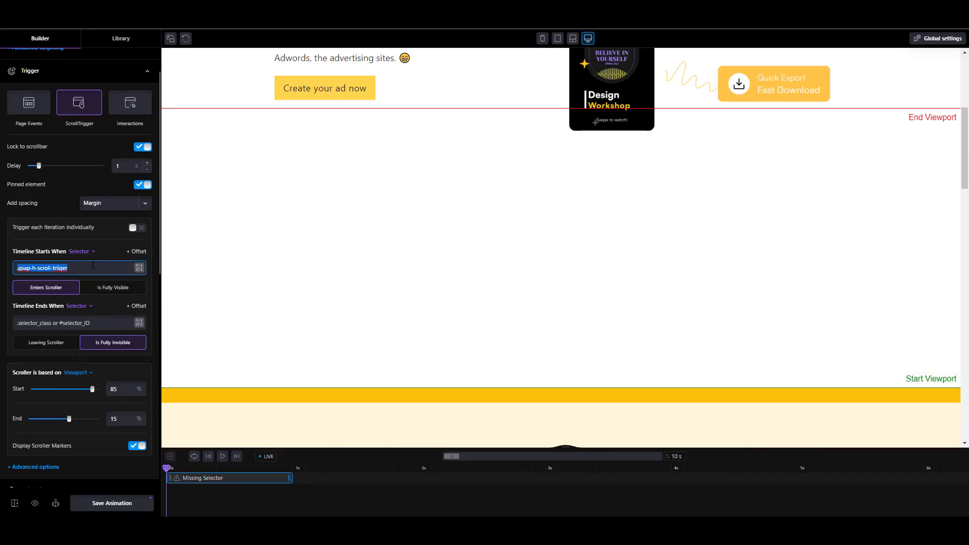
click(67, 323)
text(.gsap-h-scroll-triiger)
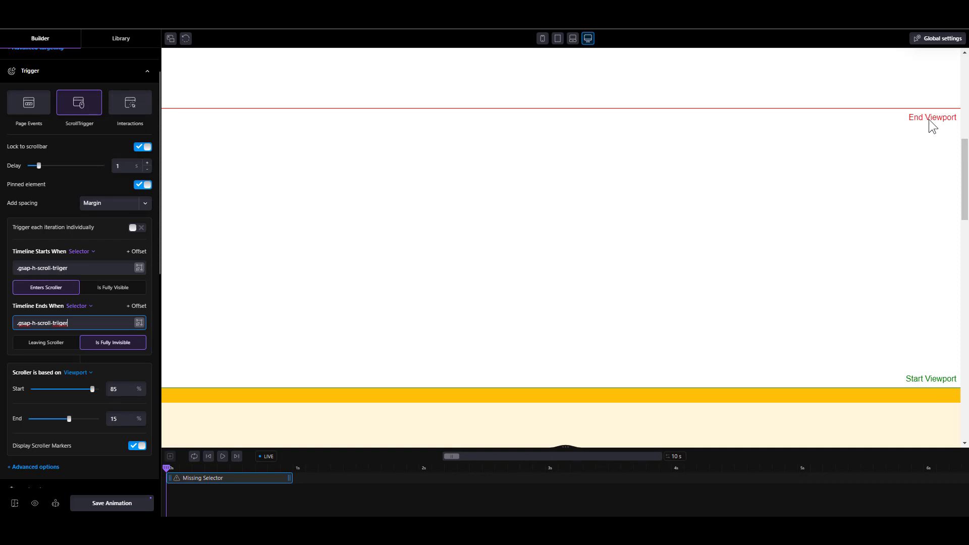
Set the viewport-based scroller range to start at 0 % and end at -100 %
scroll(620, 250, down, 3)
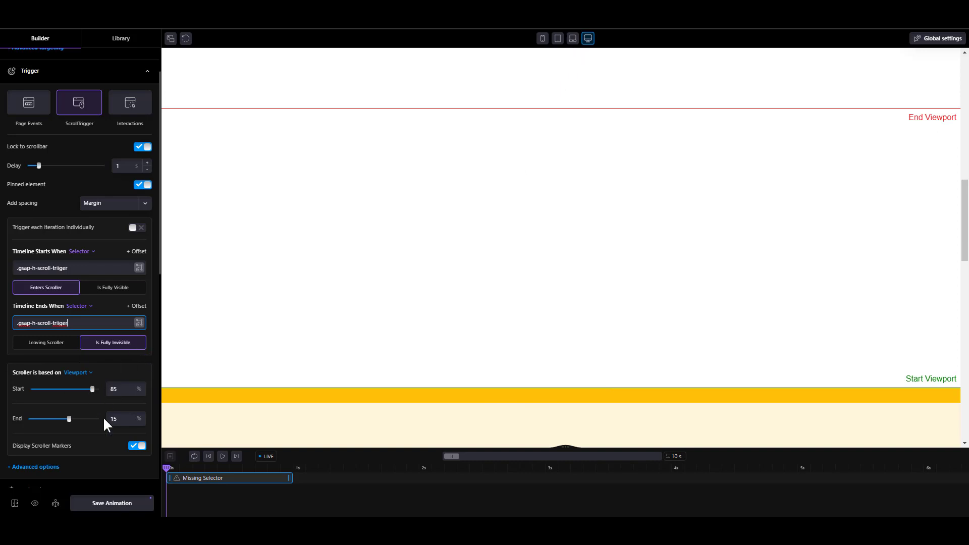
key(BackSpace)
key(BackSpace)
text(0)
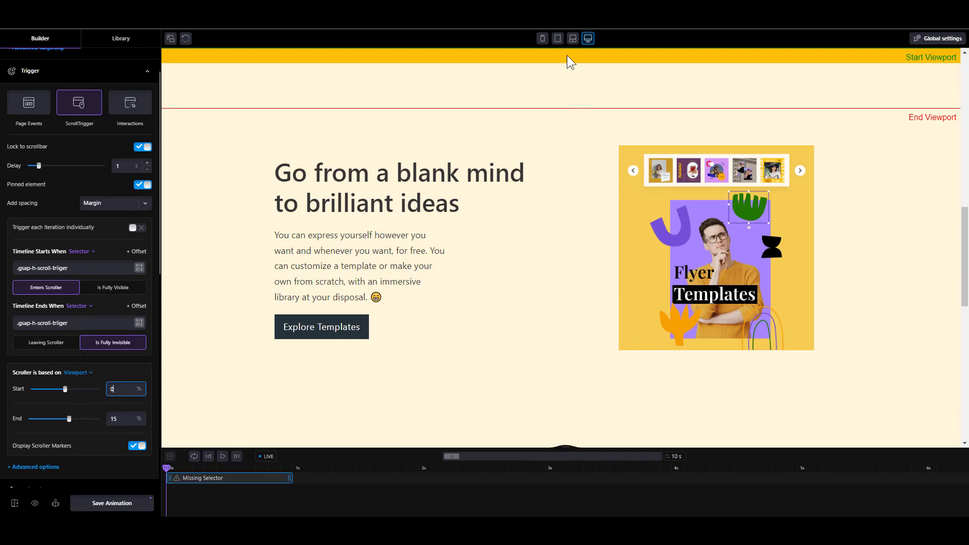
click(125, 418)
text(-100)
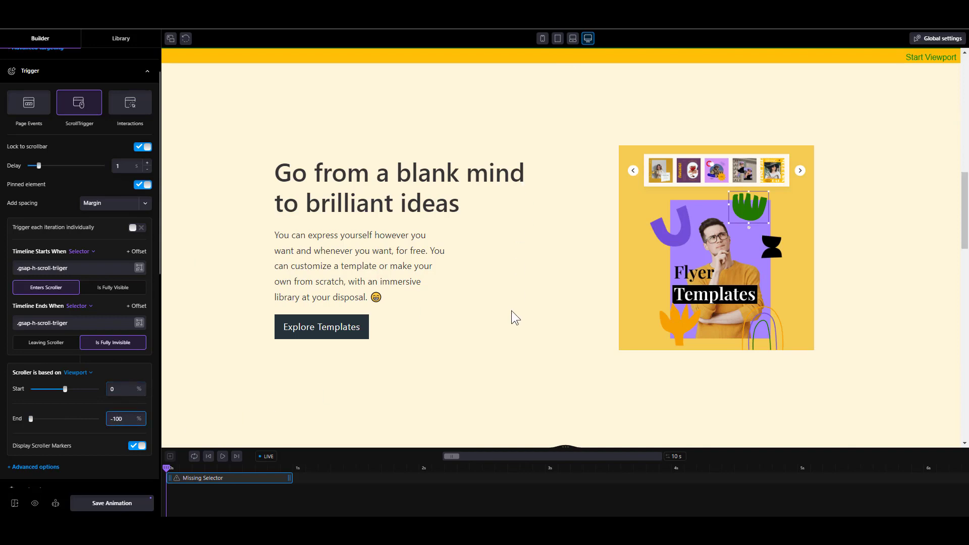
Pick .gsap-h-scroll from the page as the animation selector and check it against the h-scroll block in Bricks
scroll(108, 396, down, 2)
scroll(109, 396, down, 1)
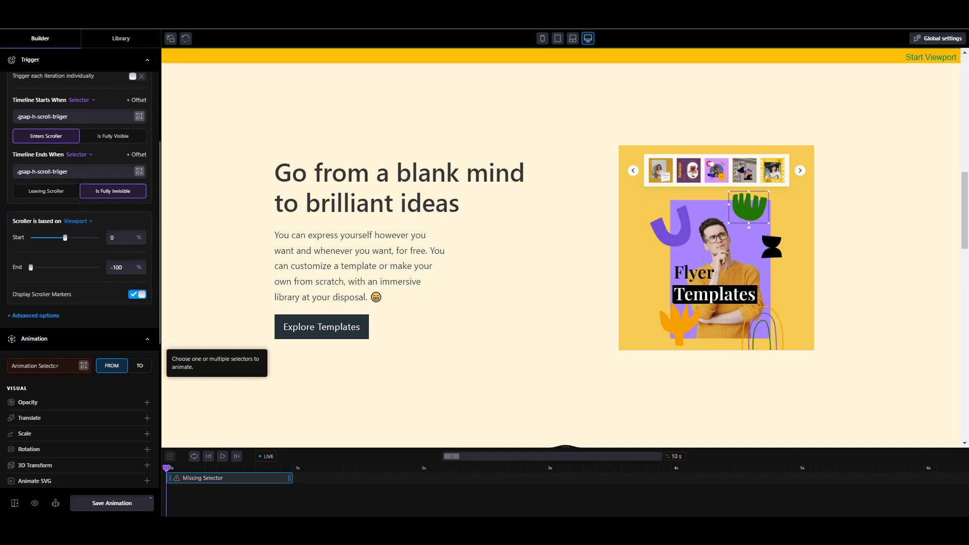
click(82, 366)
click(356, 372)
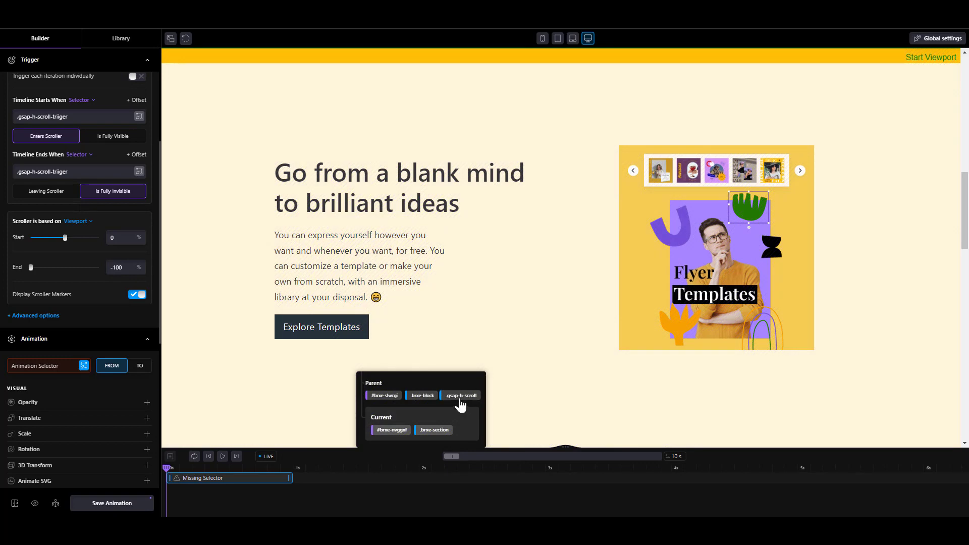
click(460, 399)
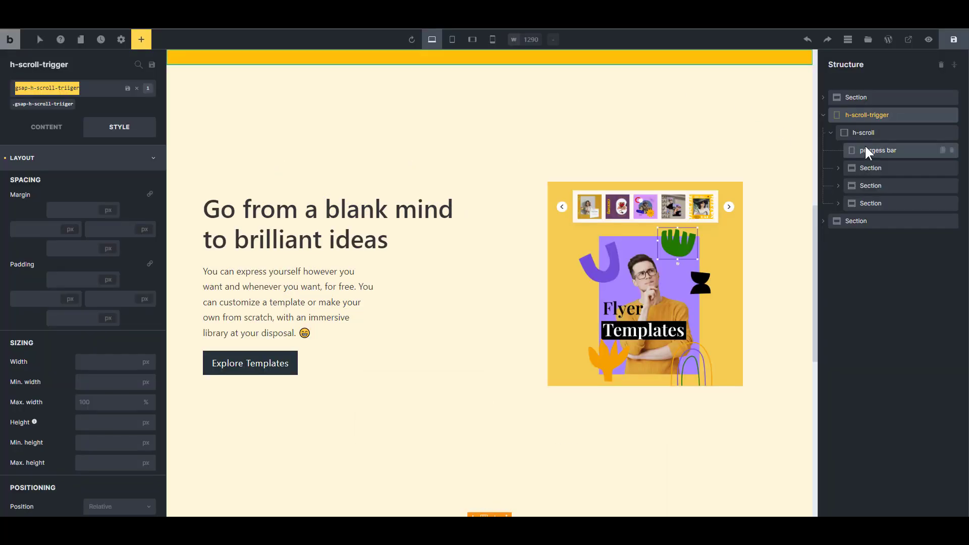
click(864, 133)
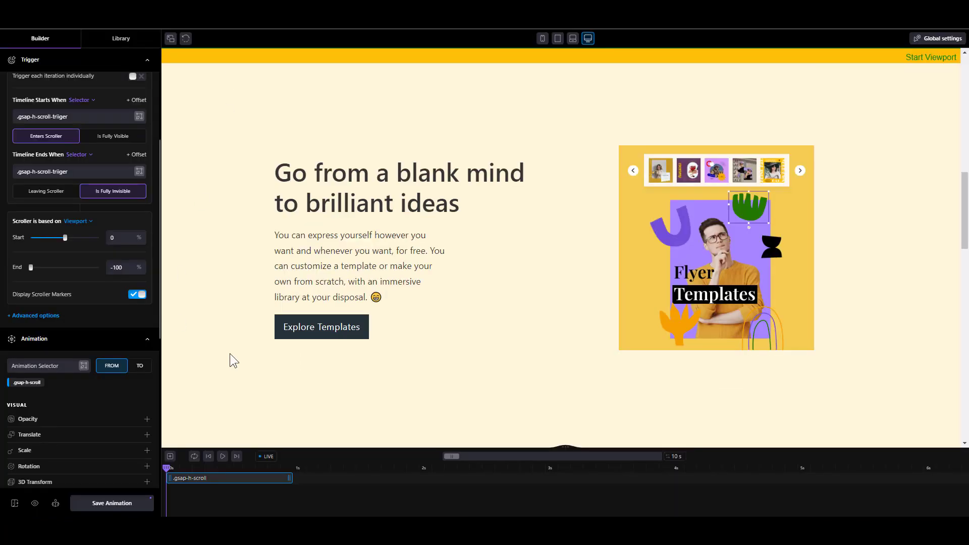
scroll(98, 290, down, 3)
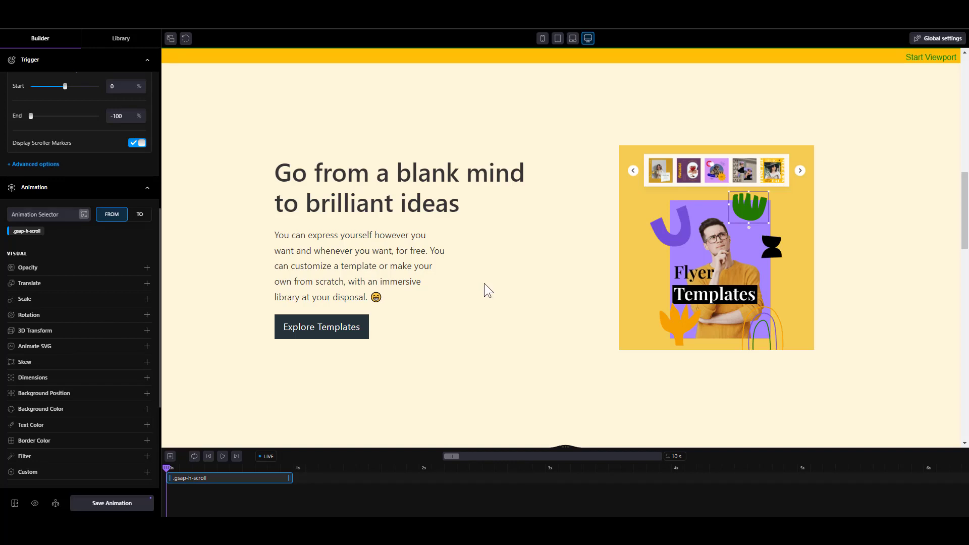
Add a To translation of -200 % on X to the .gsap-h-scroll animation and save the timeline
click(140, 218)
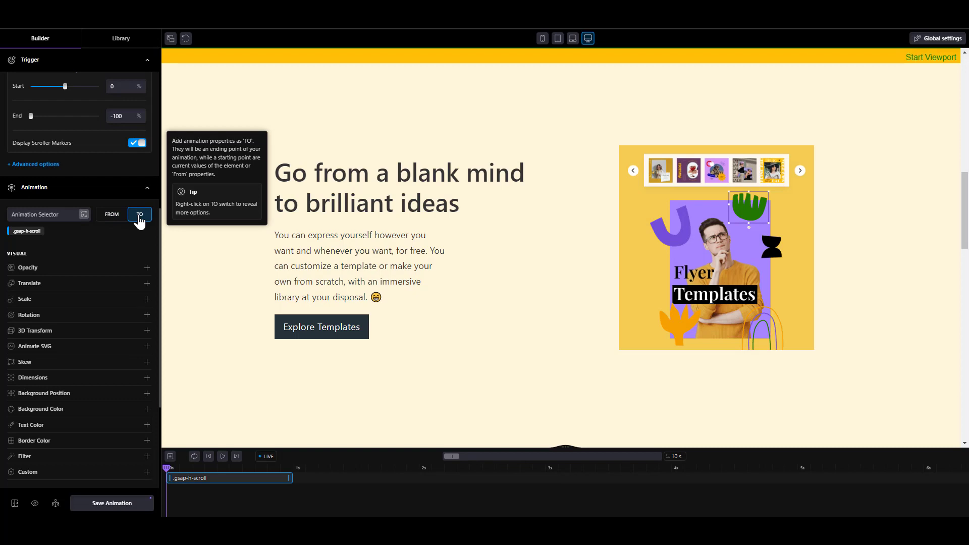
click(147, 283)
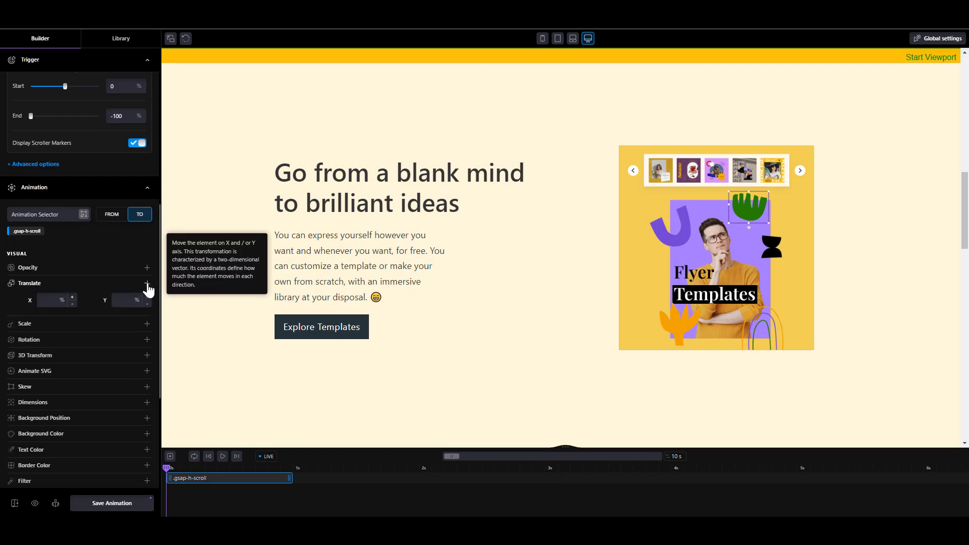
click(44, 303)
text(-100)
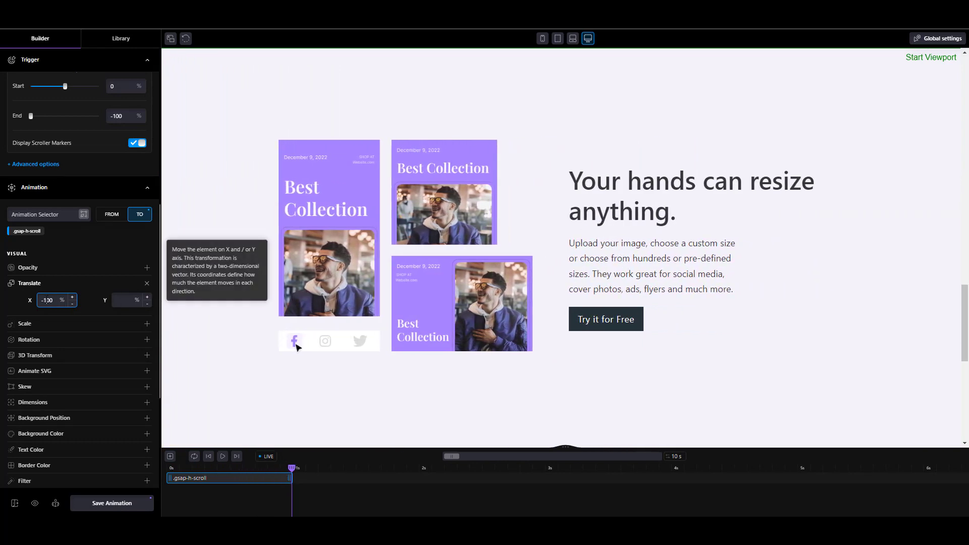
text(2)
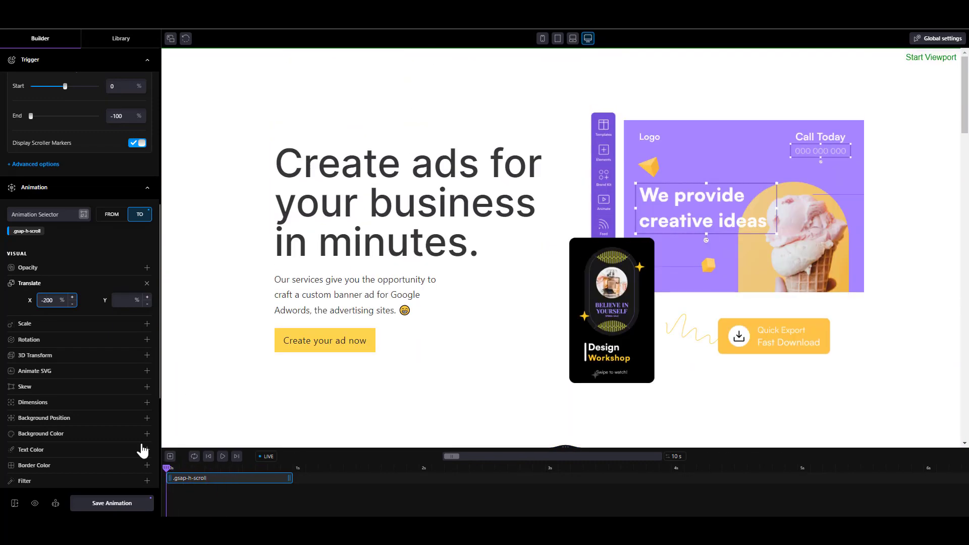
click(119, 505)
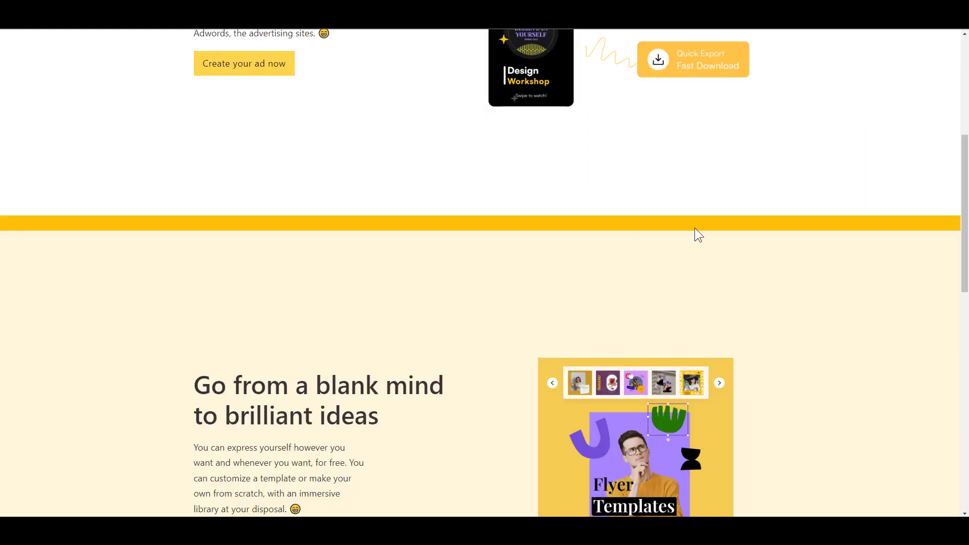
Test the horizontal scroll on the live page, going through all pinned sections and back up to the hero
scroll(697, 232, up, 5)
scroll(713, 232, down, 15)
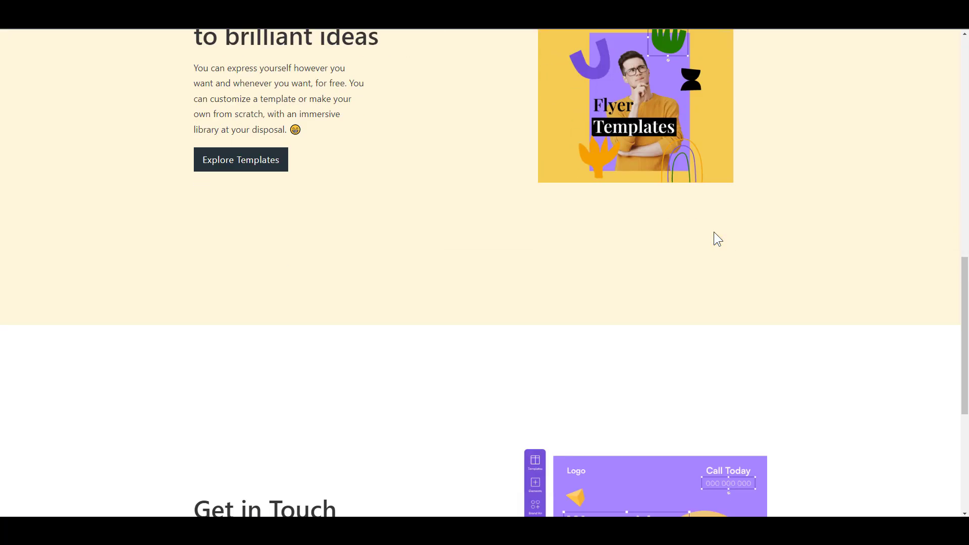
scroll(718, 249, up, 15)
scroll(718, 250, down, 3)
scroll(718, 249, up, 3)
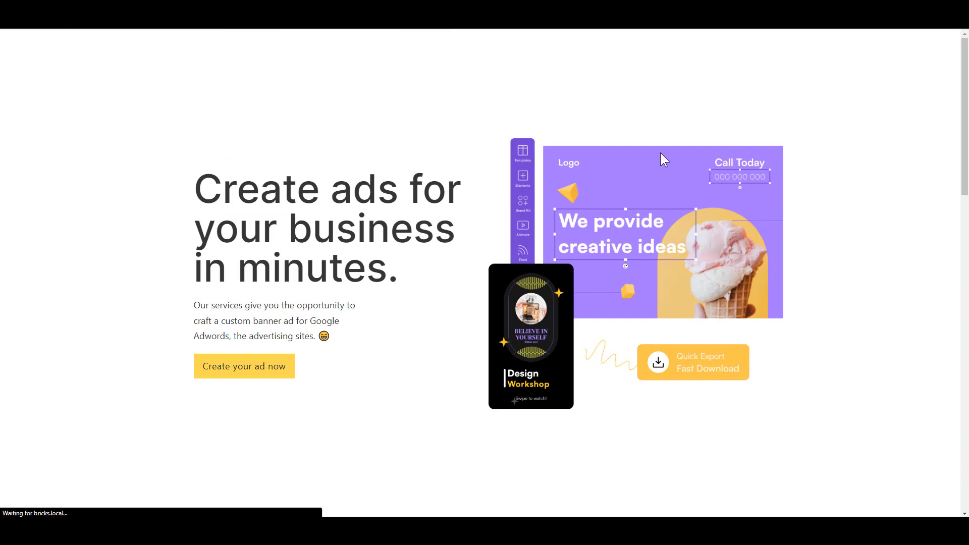
scroll(667, 153, down, 9)
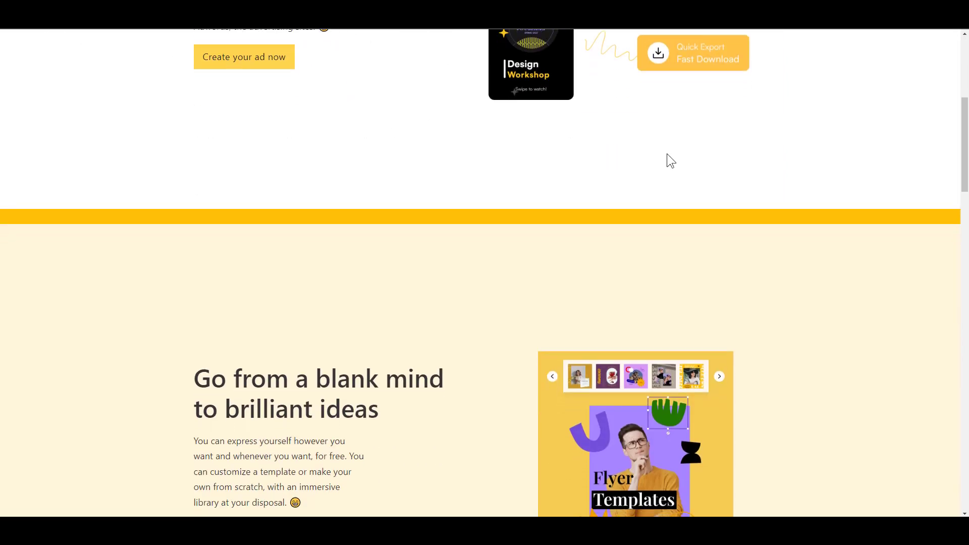
scroll(668, 153, down, 10)
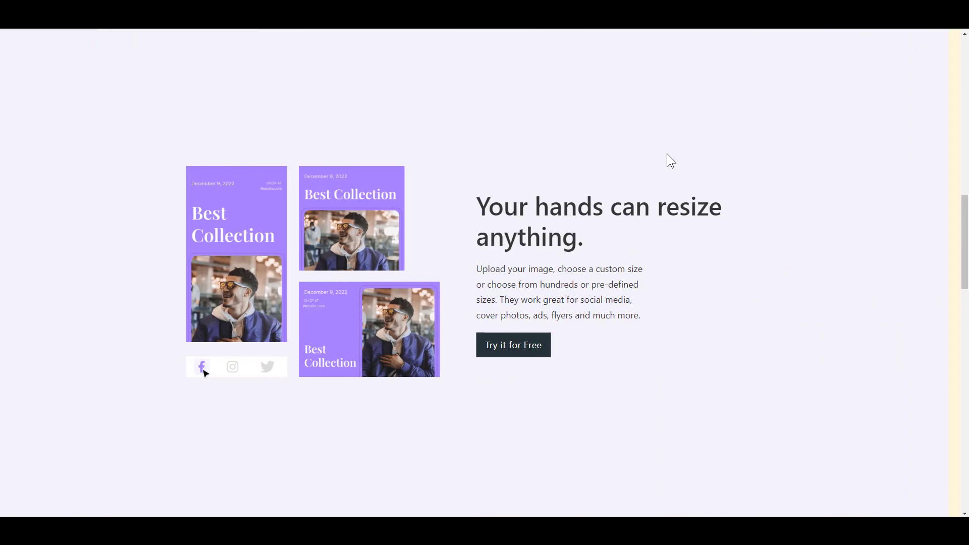
scroll(668, 154, down, 10)
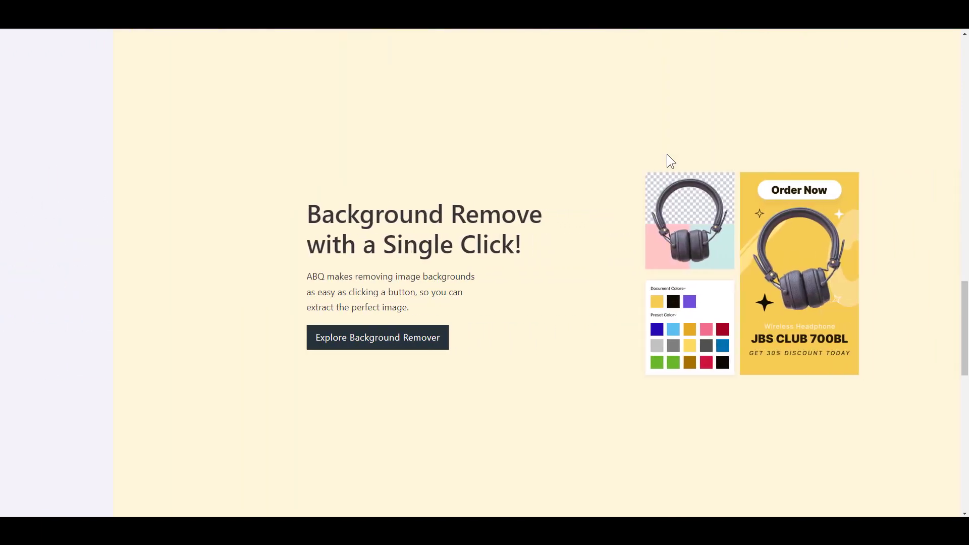
scroll(667, 155, down, 10)
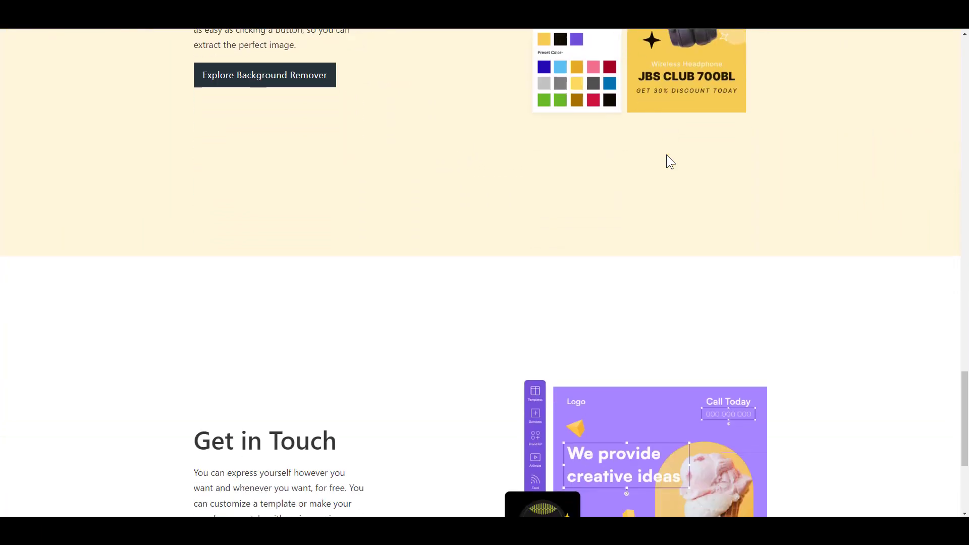
scroll(666, 155, up, 20)
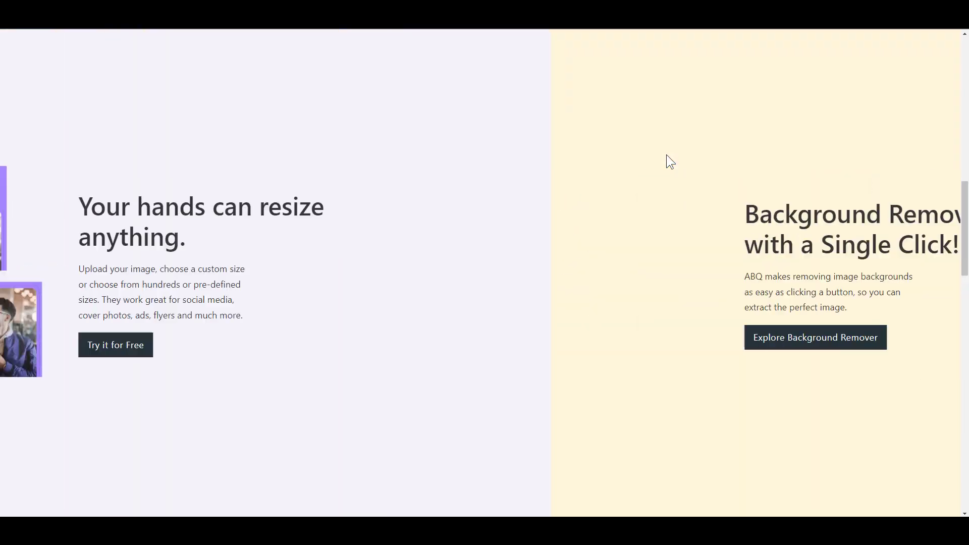
scroll(666, 155, up, 8)
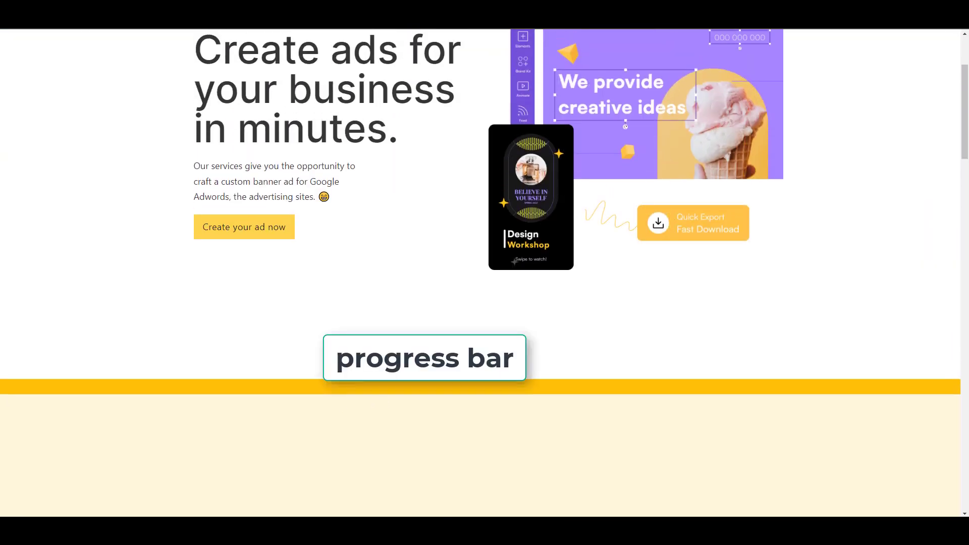
Return to the motion.page builder, duplicate the horizontal scroll timeline and name the copy "horizontal scroll progressbar"
click(355, 14)
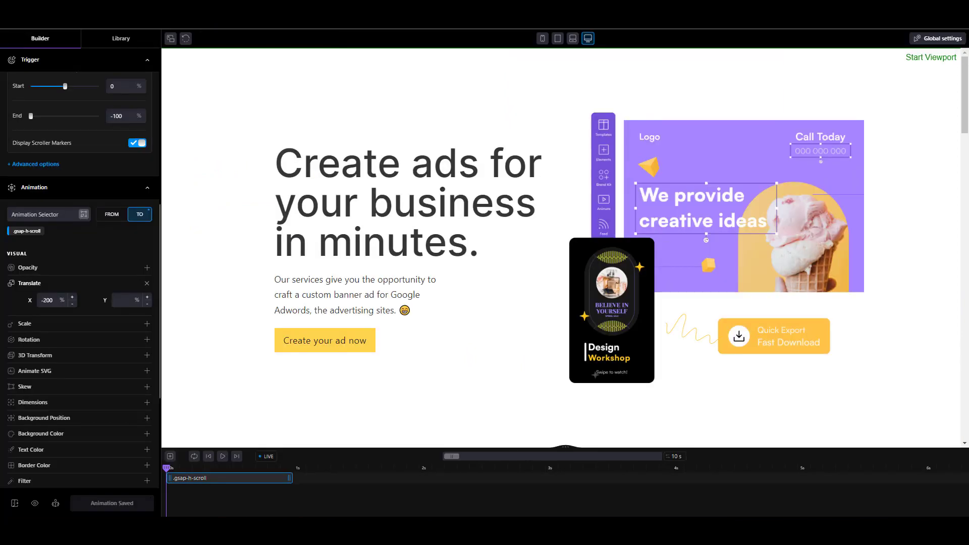
scroll(474, 207, down, 8)
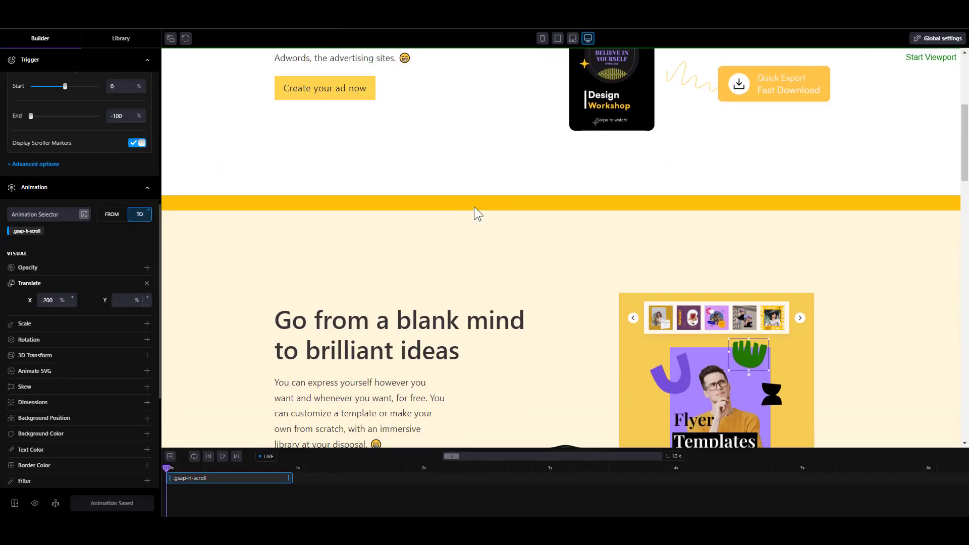
scroll(474, 207, up, 3)
scroll(454, 212, up, 1)
scroll(454, 212, down, 1)
scroll(95, 301, up, 7)
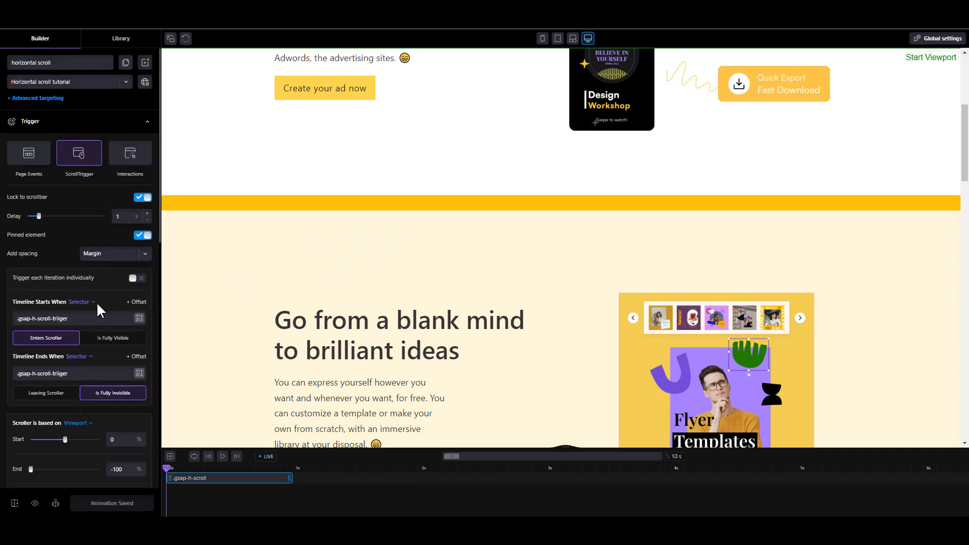
click(126, 64)
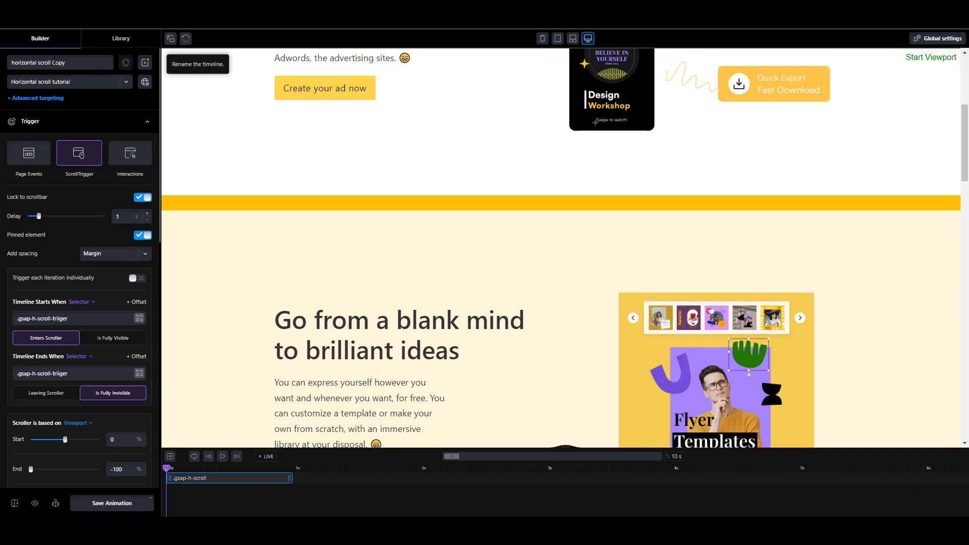
drag(52, 62, 78, 63)
text(progressbar)
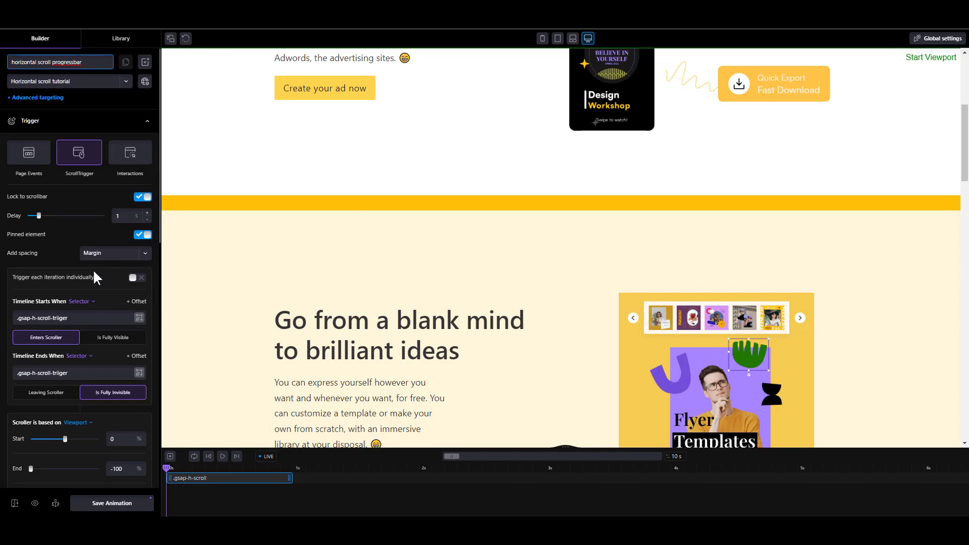
Replace the copied timeline's animation selector with .gsap-progress-bar, picked from the yellow bar on the page
scroll(93, 269, down, 6)
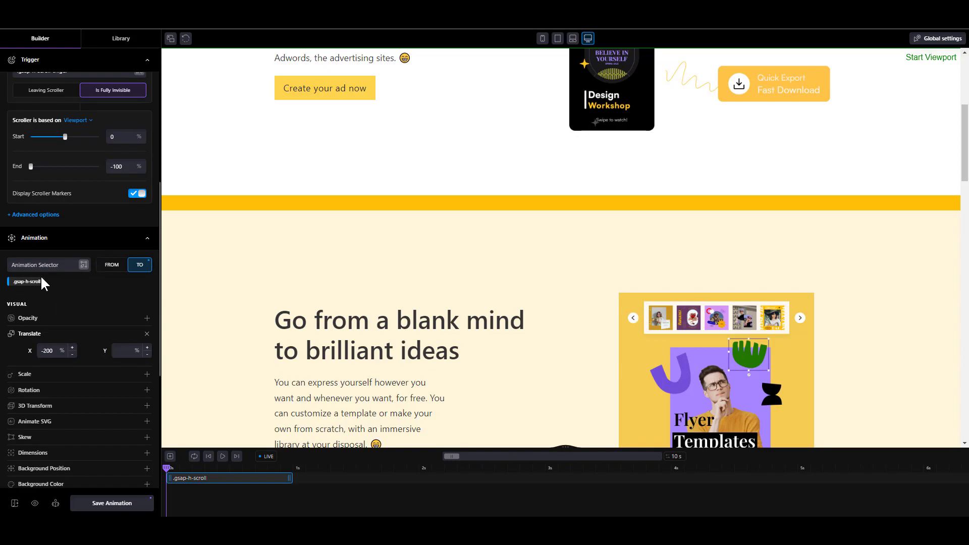
click(21, 282)
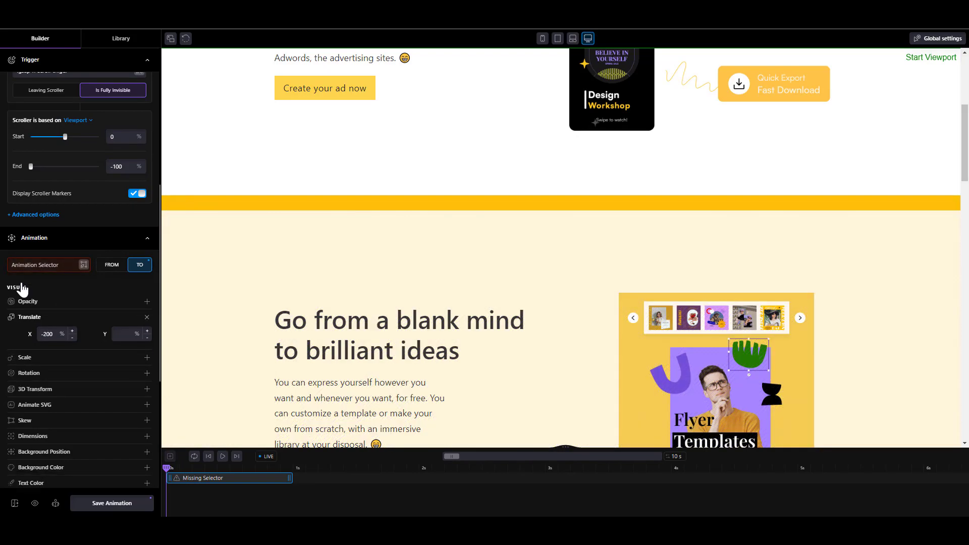
click(83, 264)
click(366, 202)
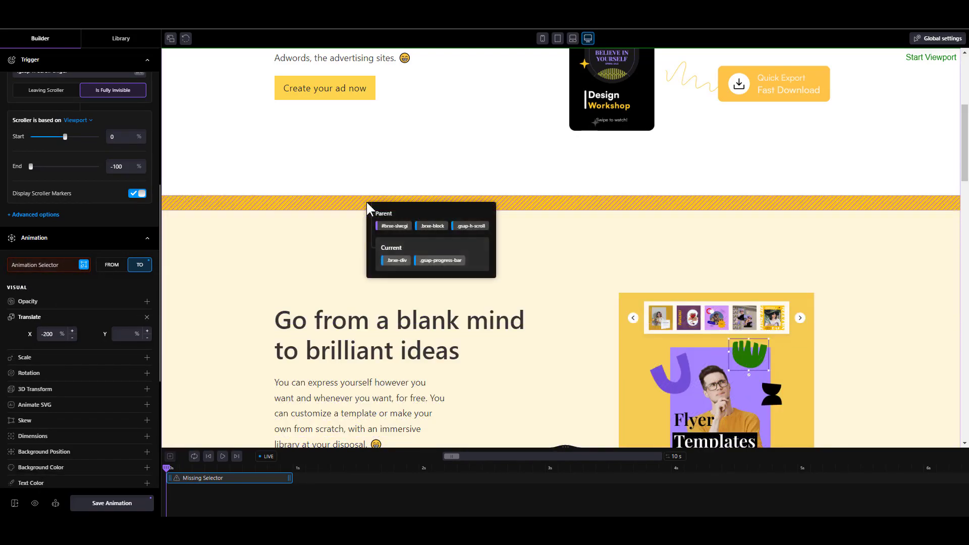
click(440, 262)
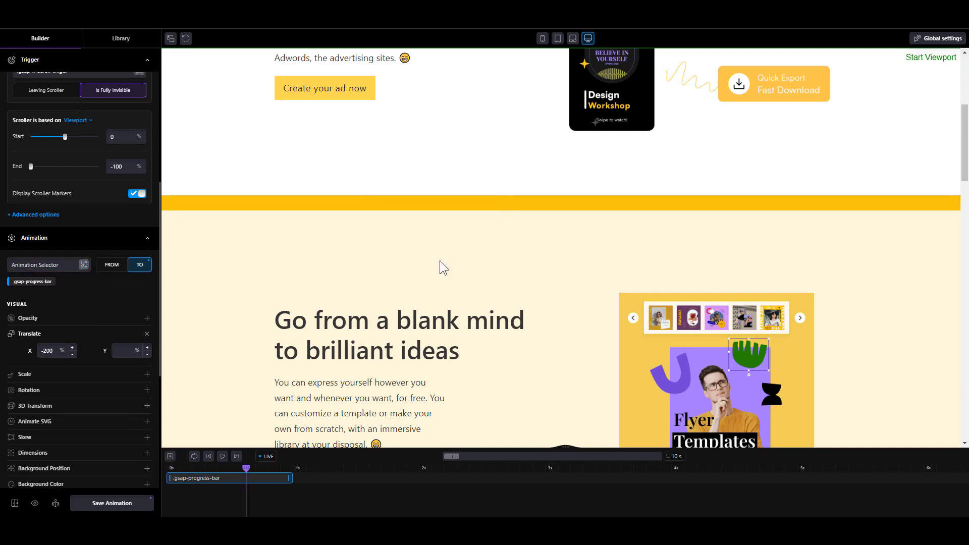
Check the progress bar's motion in the preview and remove the inherited To translation
scroll(431, 293, down, 2)
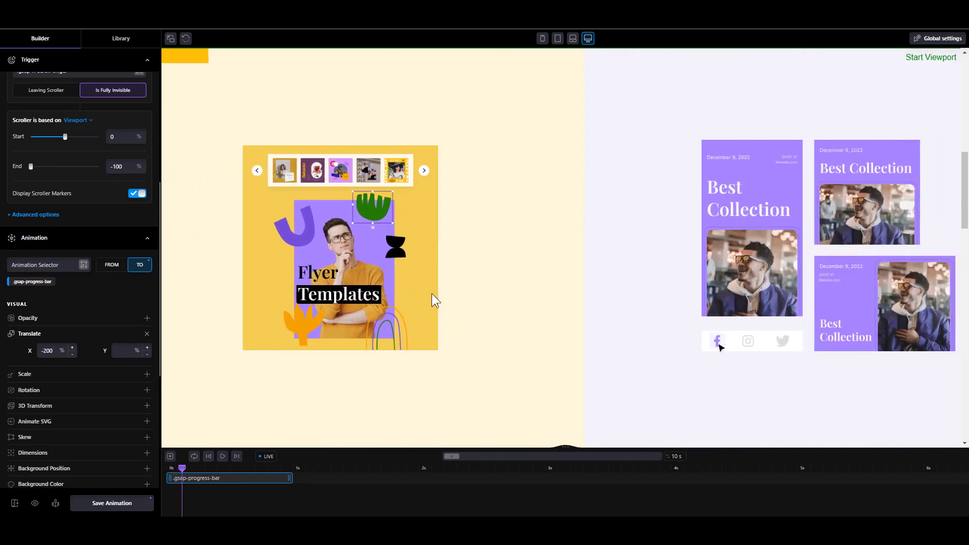
scroll(432, 293, down, 3)
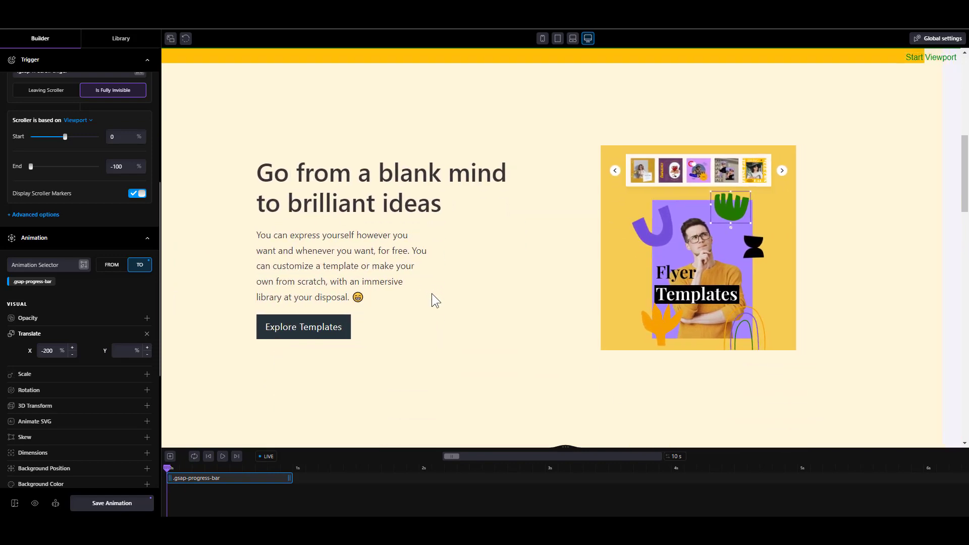
scroll(432, 292, up, 4)
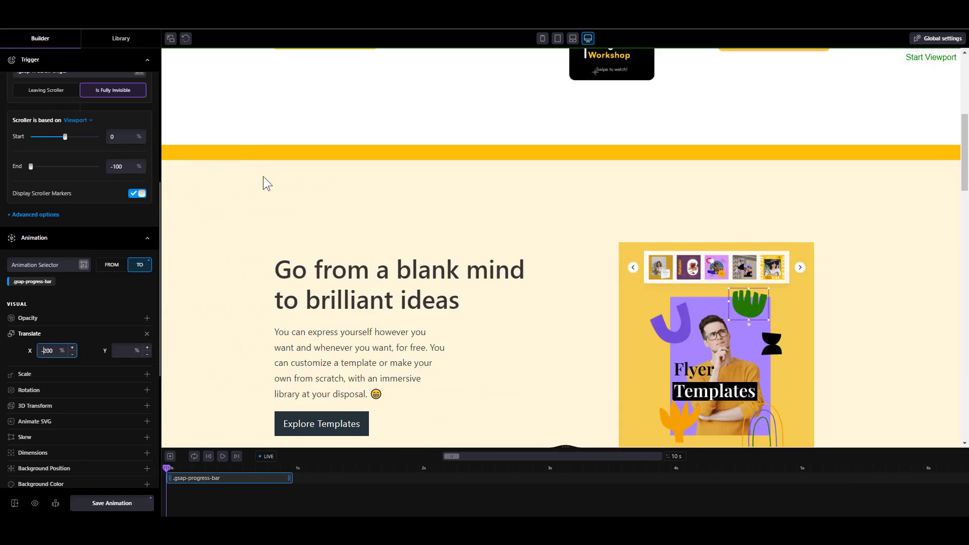
click(147, 334)
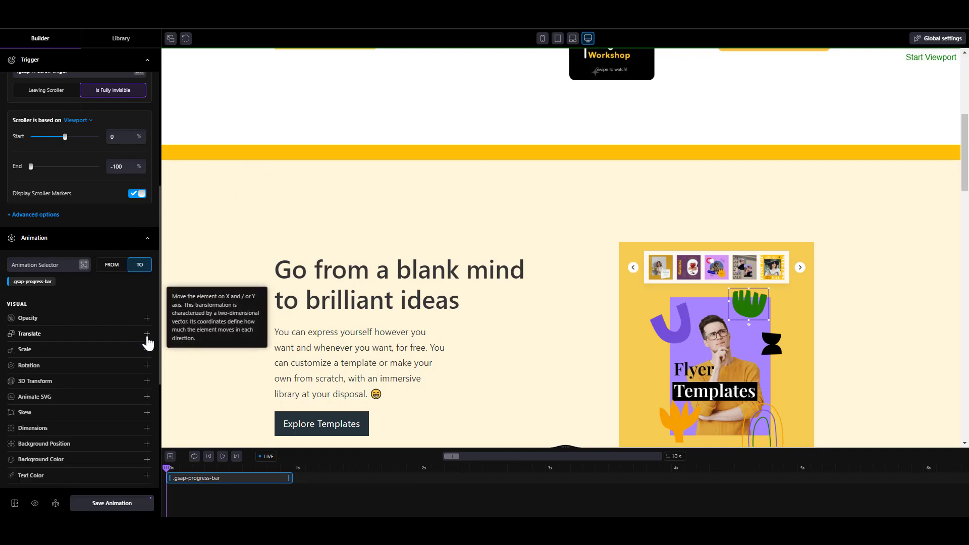
Add a From scale to the progress bar with separate axes and set ScaleX to 0
click(108, 272)
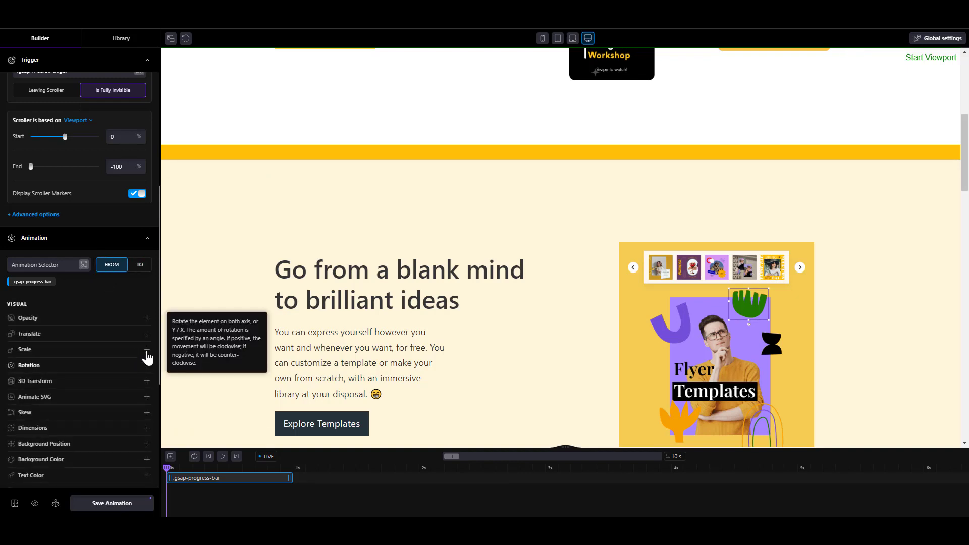
click(147, 350)
click(133, 351)
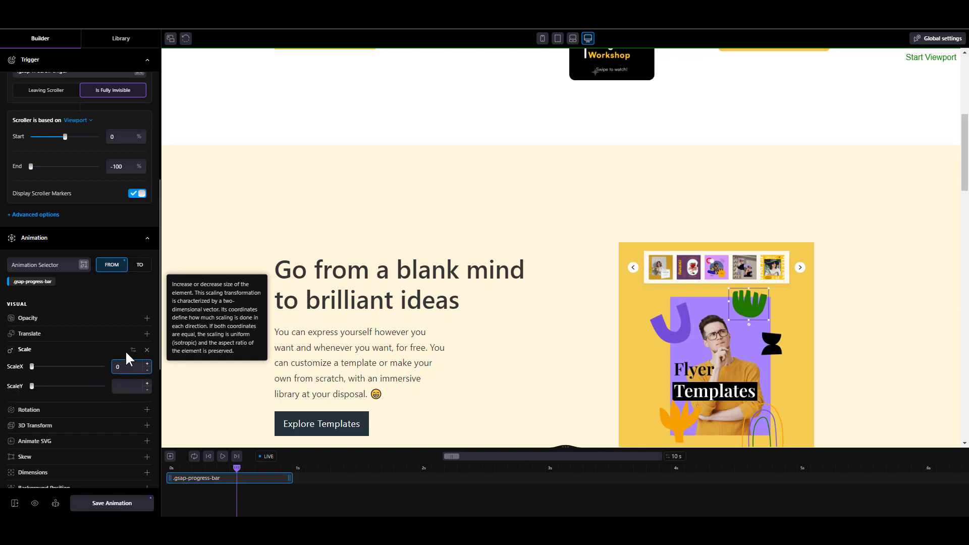
Add a uniform To scale of 3 to the progress bar and check it while scrolling the preview
click(139, 266)
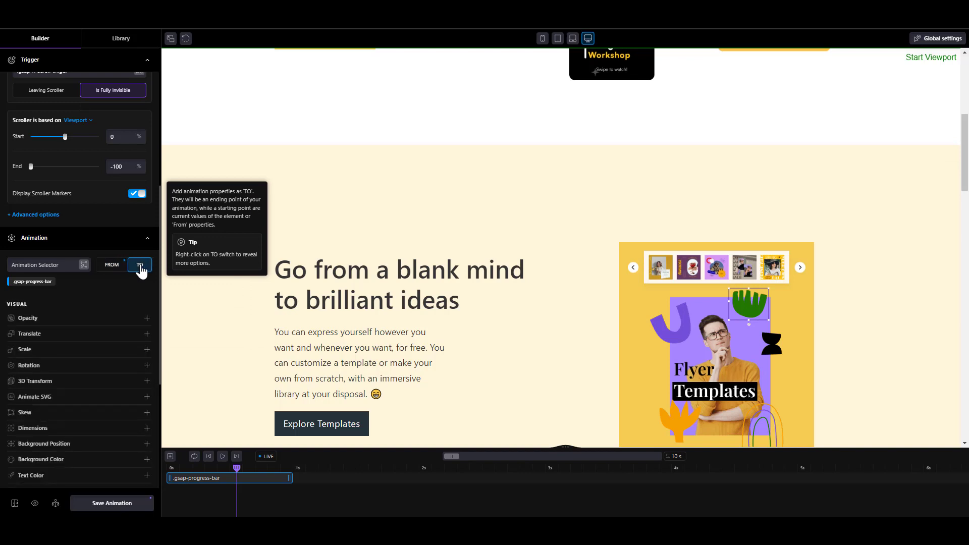
click(147, 350)
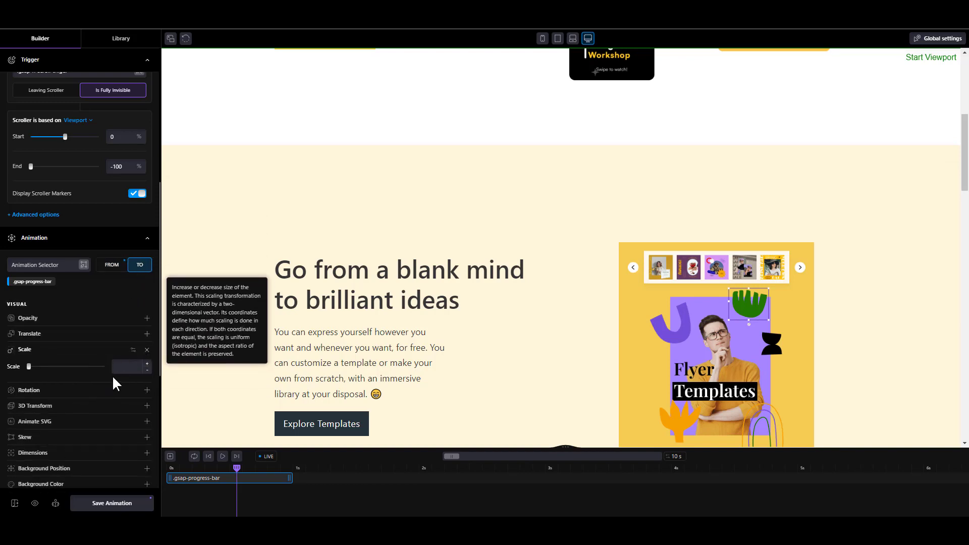
click(124, 366)
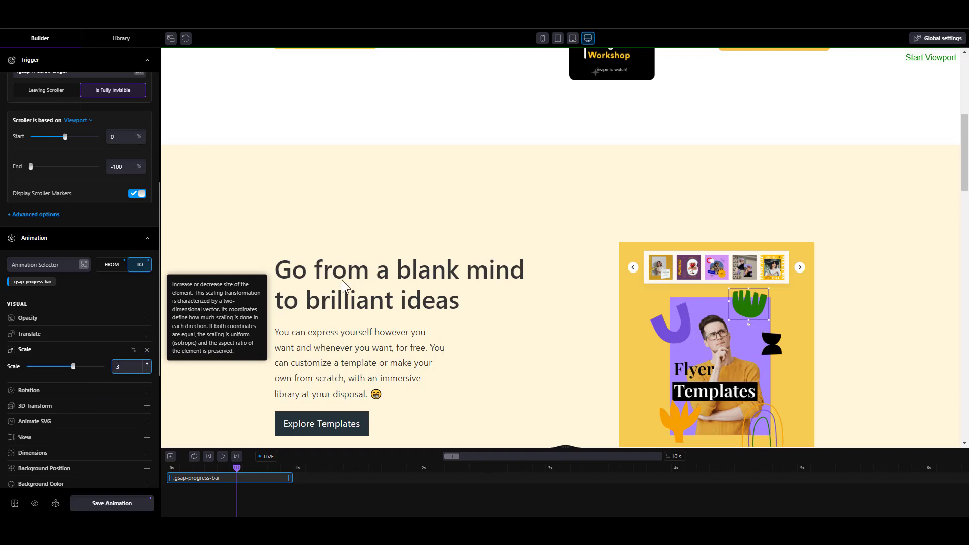
scroll(341, 280, up, 3)
scroll(356, 302, down, 5)
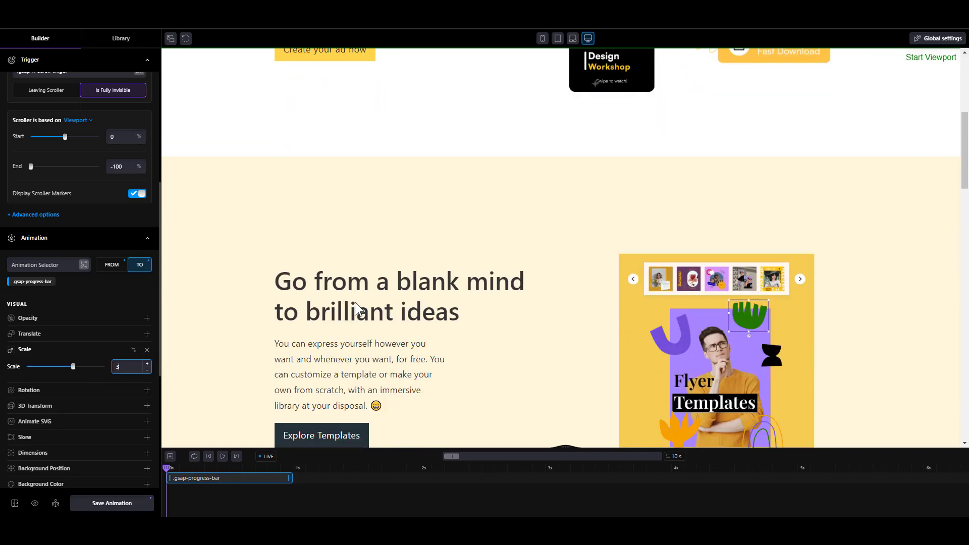
scroll(355, 303, down, 2)
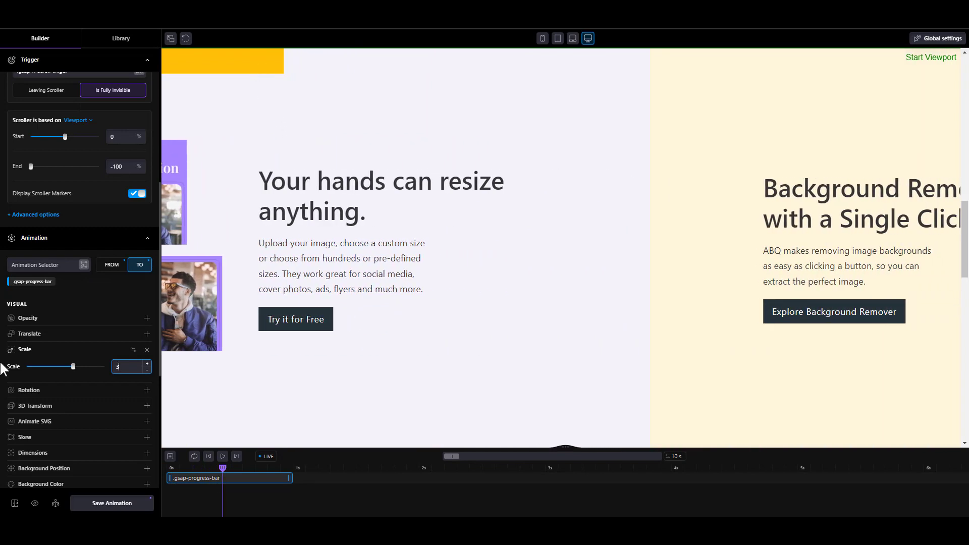
Split the progress bar's To scale into separate axes and set only ScaleX to 3
click(131, 352)
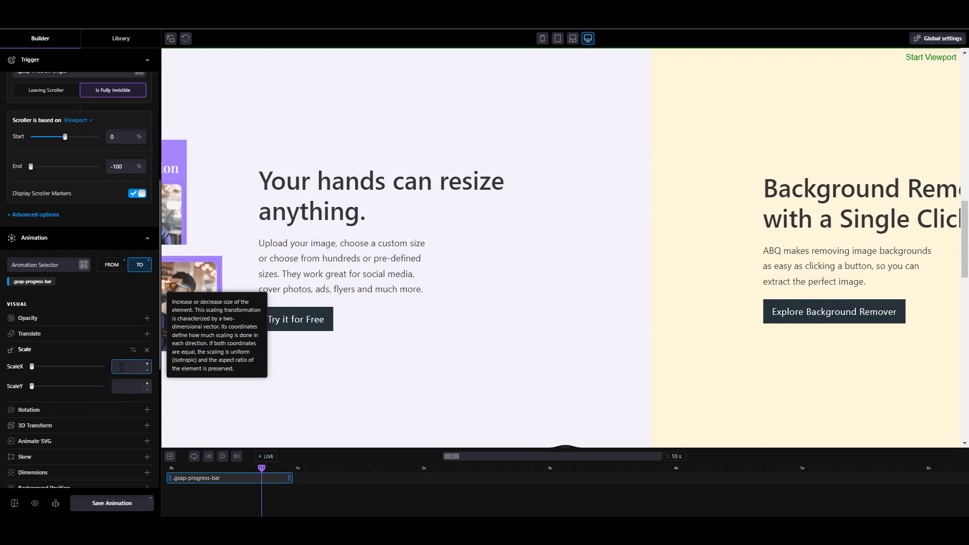
click(109, 266)
click(138, 270)
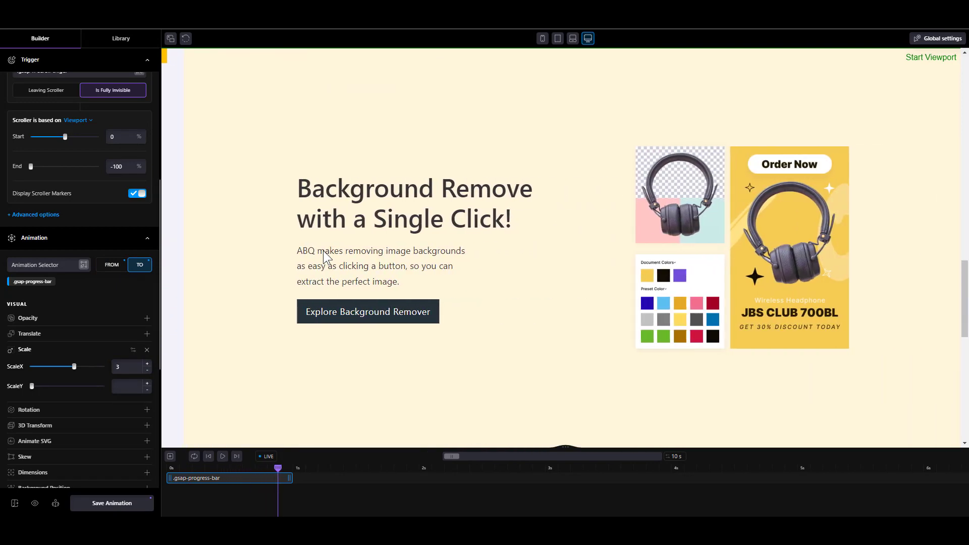
Compare the progress bar's From and To scale settings and examine how the bar grows while scrolling the preview
click(112, 267)
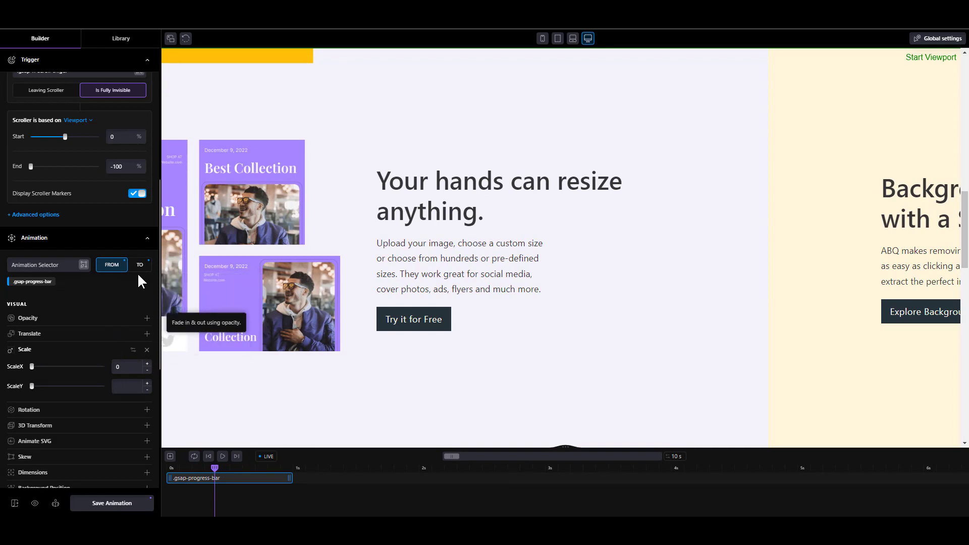
click(114, 272)
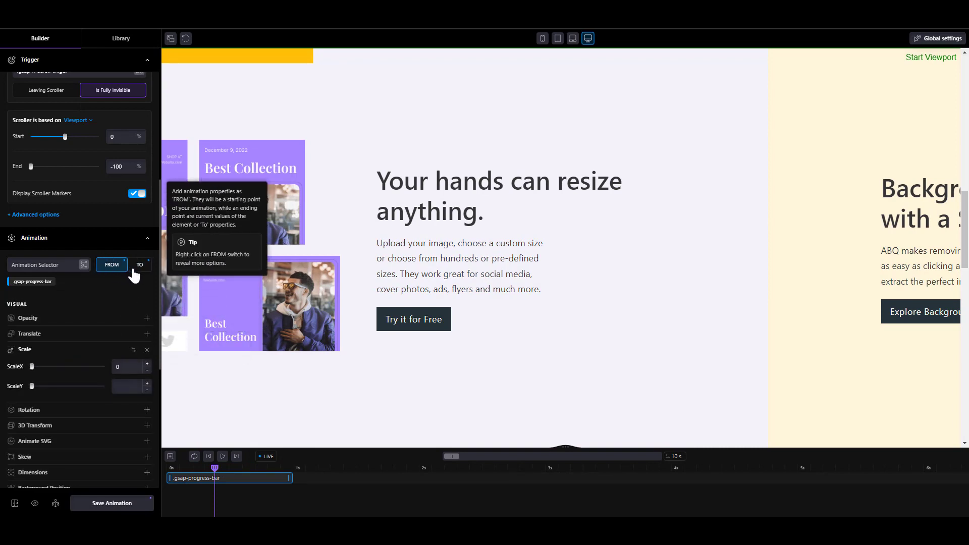
click(136, 270)
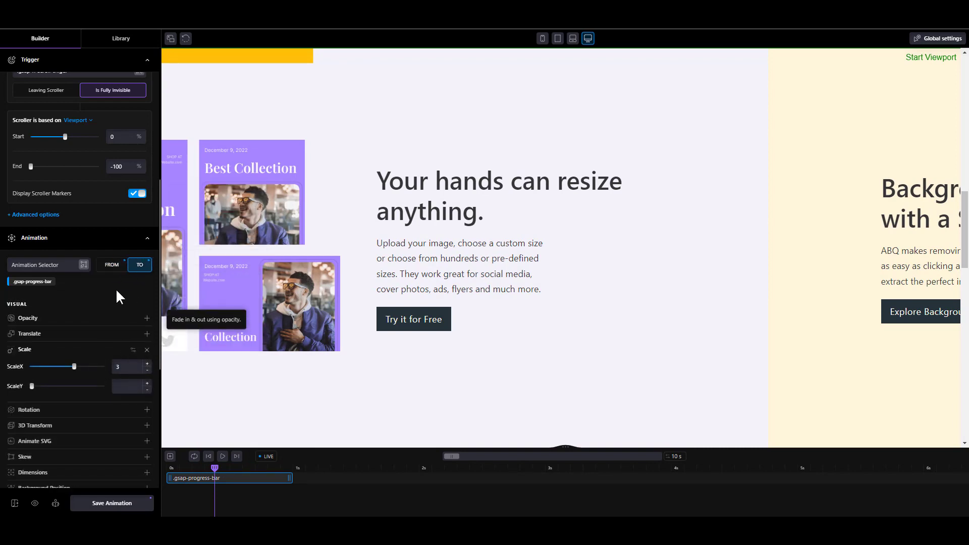
click(112, 265)
scroll(305, 282, up, 10)
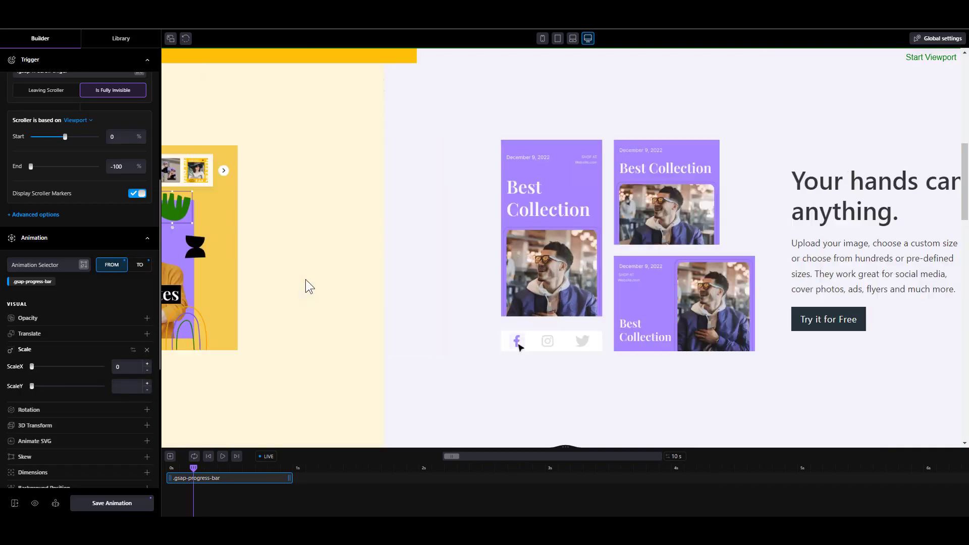
scroll(305, 281, down, 10)
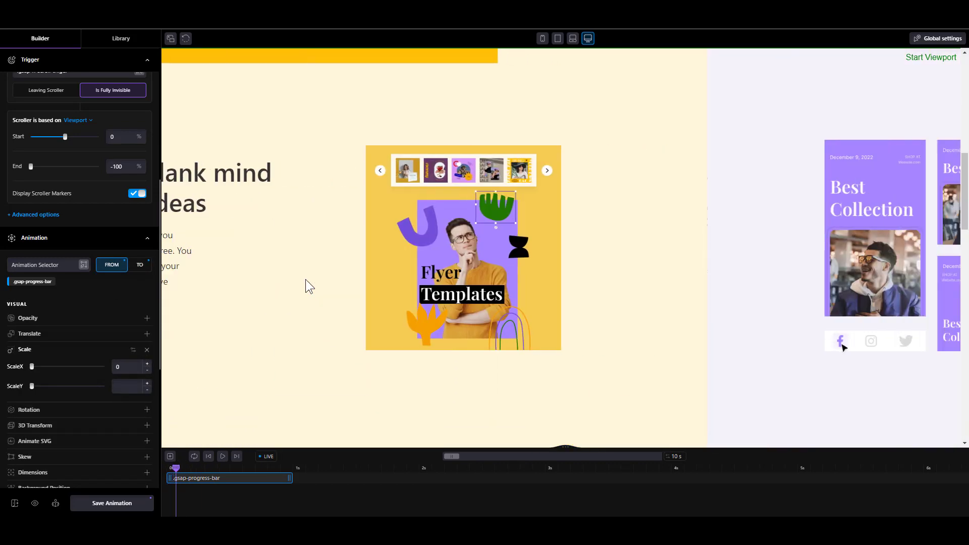
scroll(305, 280, up, 1)
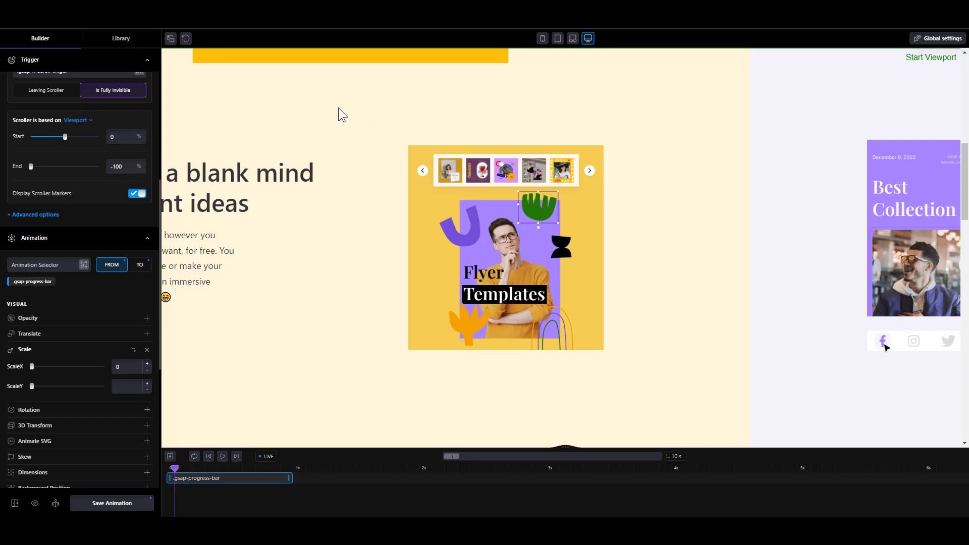
Add a custom From property to the progress bar with transform-origin set to left
scroll(76, 355, down, 3)
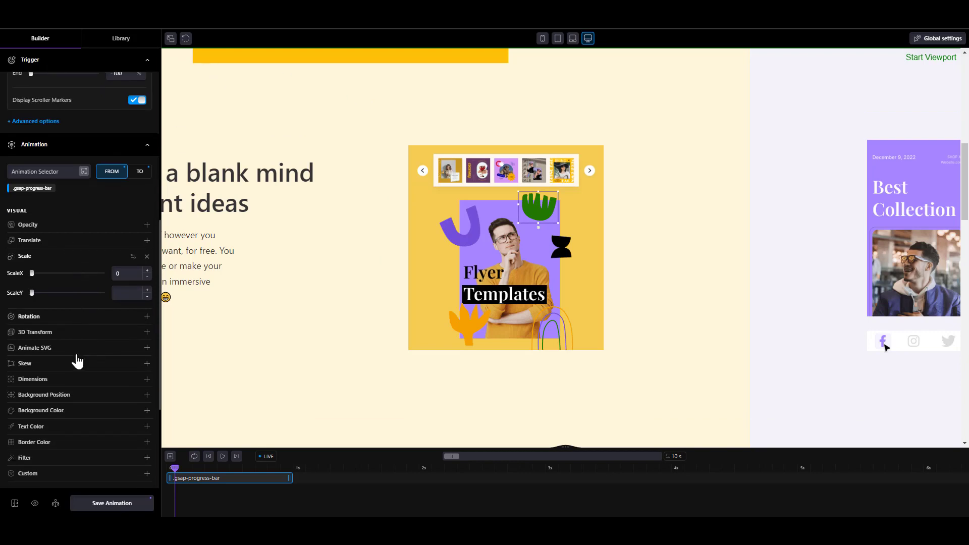
click(147, 415)
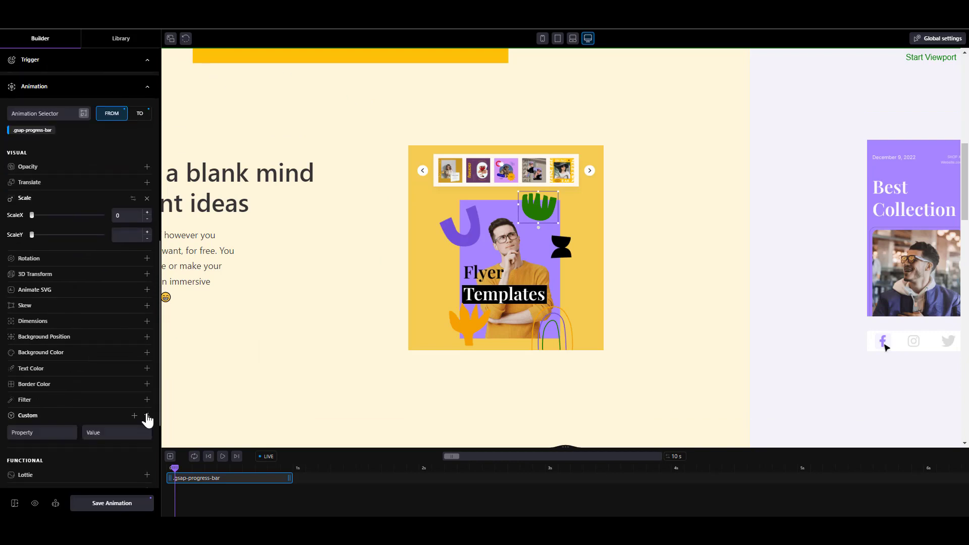
click(55, 434)
text(transform)
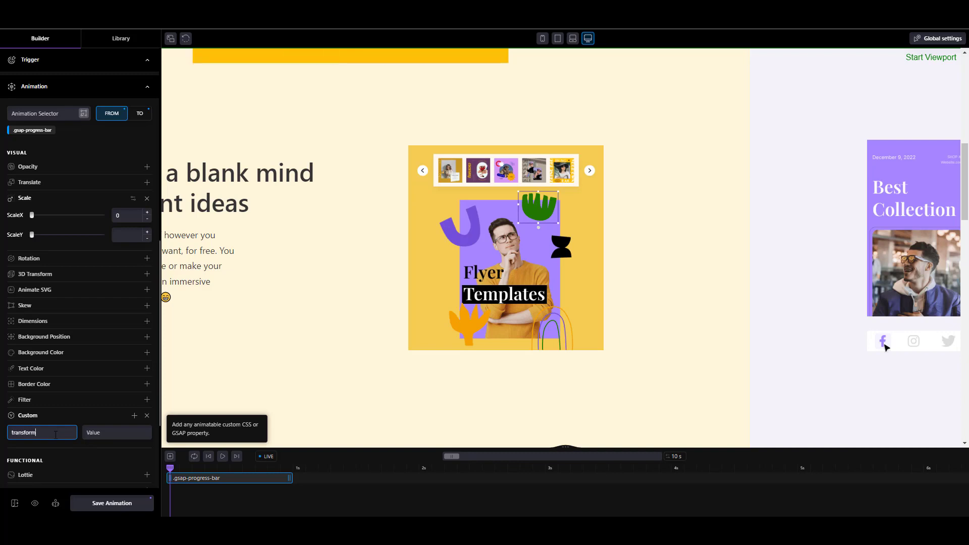
text(-origin)
click(122, 434)
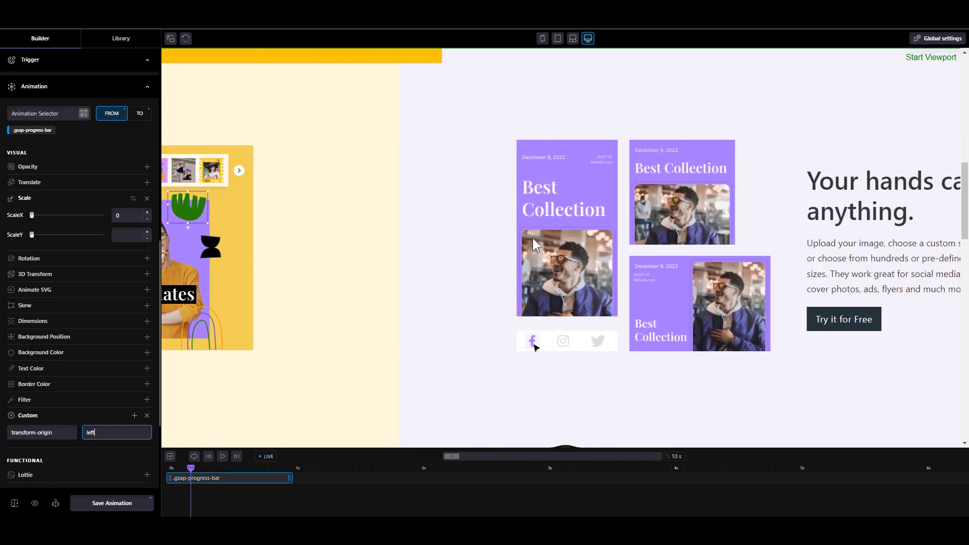
Add a second animation node to the timeline and set .gsap-progress-bar as its animation selector
click(169, 457)
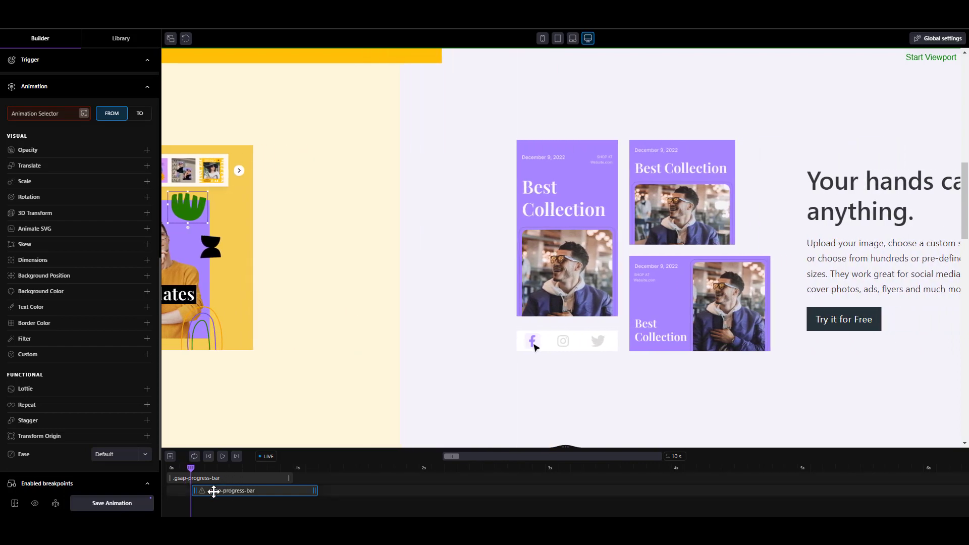
click(84, 114)
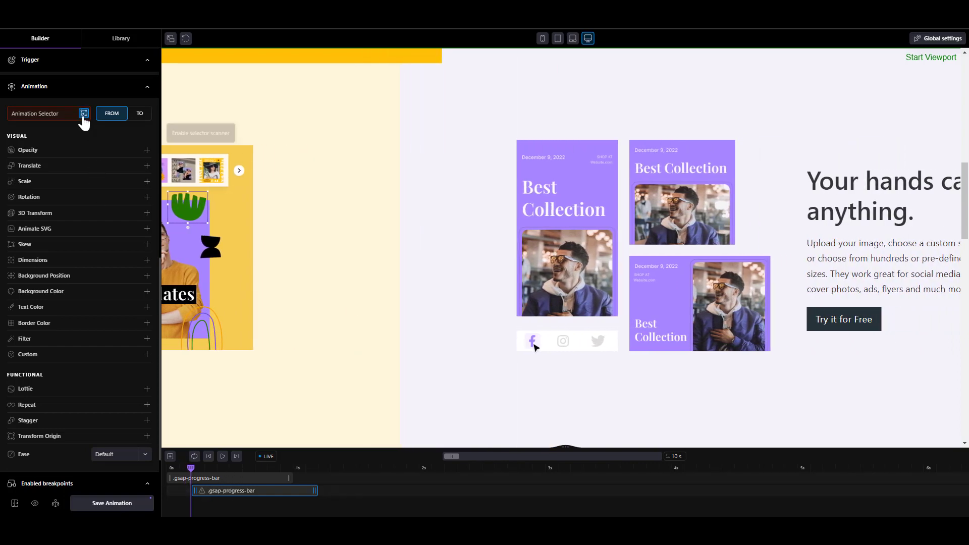
click(302, 57)
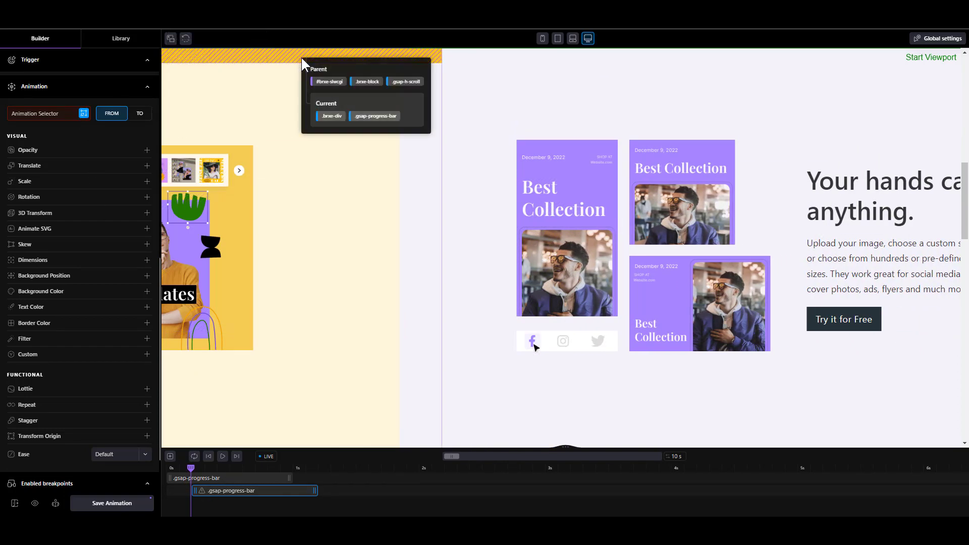
click(390, 118)
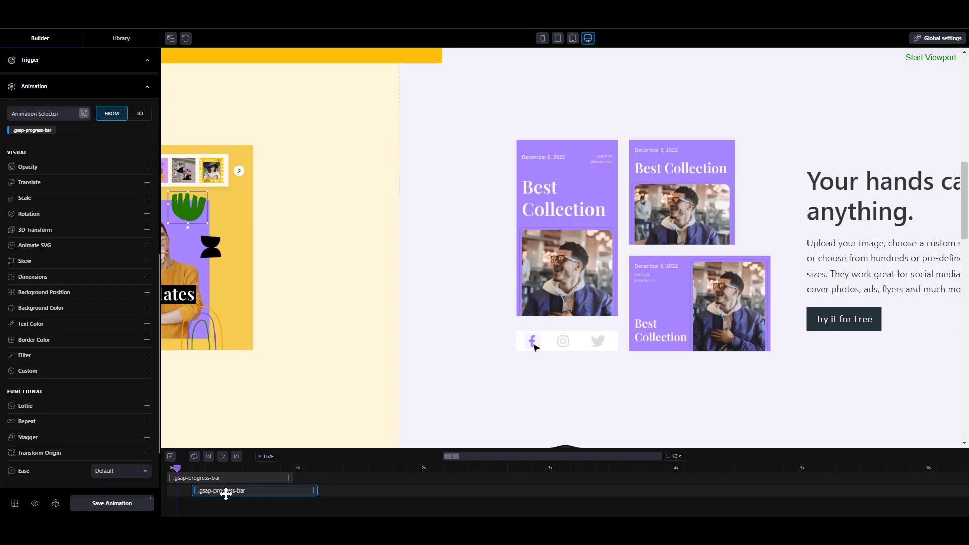
Give the second node a To background color of purple, rgba(179, 99, 255, 1)
click(141, 114)
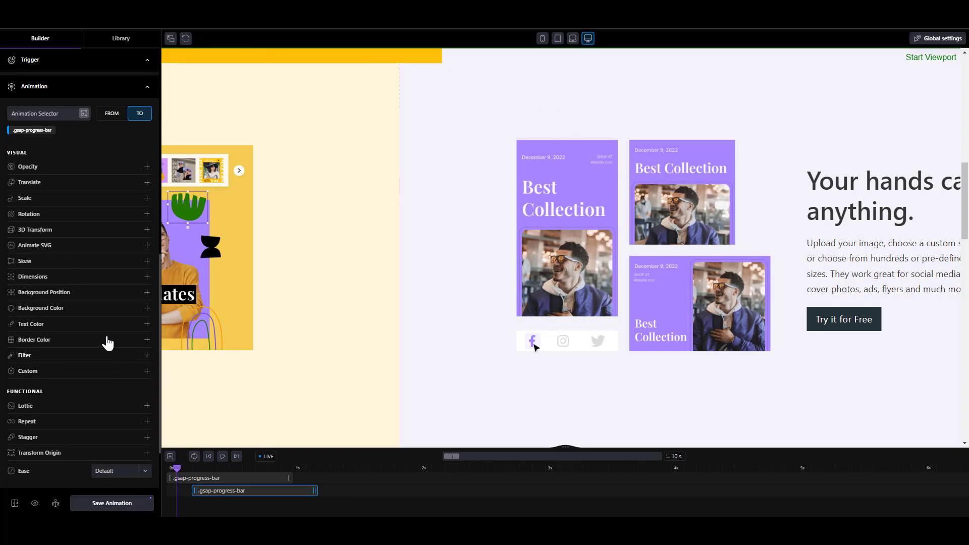
click(147, 308)
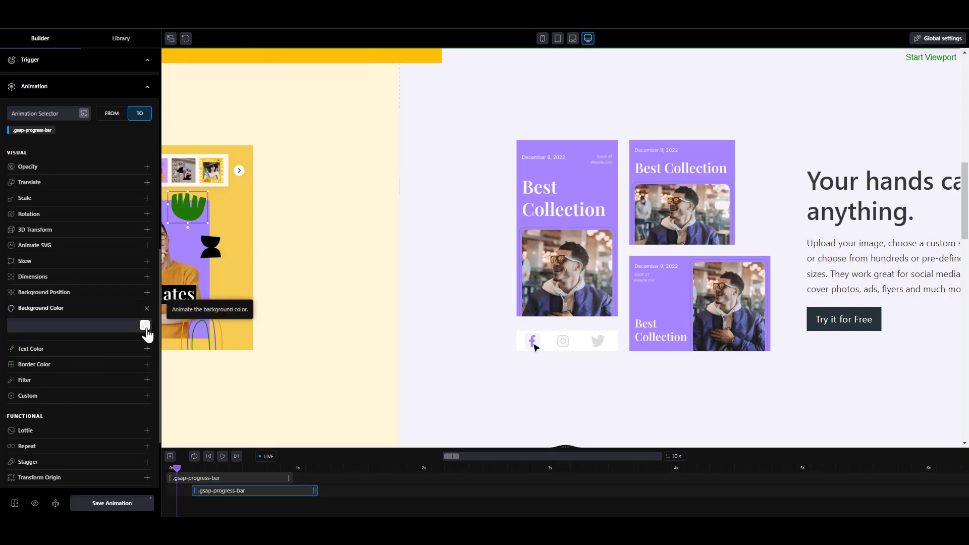
click(145, 326)
mouse_move(102, 343)
mouse_down()
mouse_move(115, 342)
mouse_move(75, 338)
mouse_move(115, 342)
mouse_up()
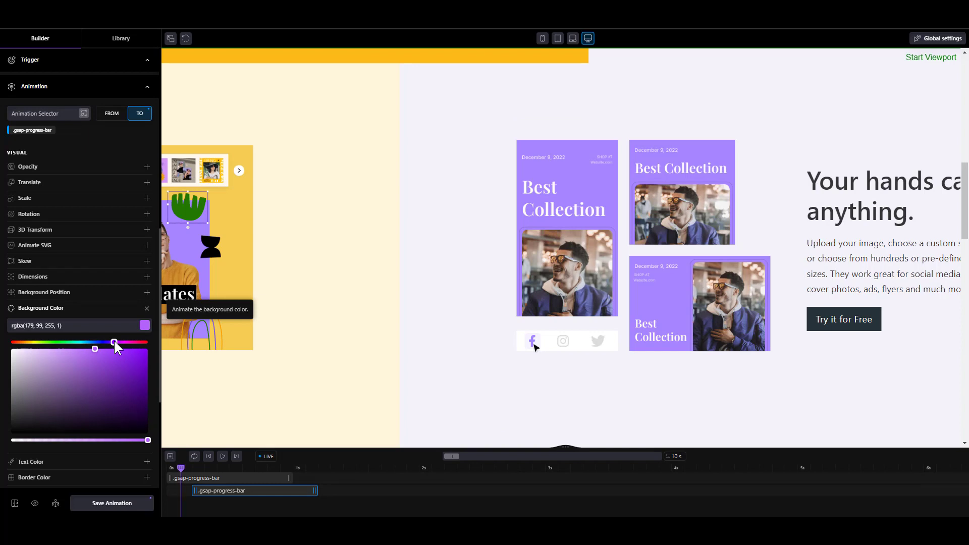
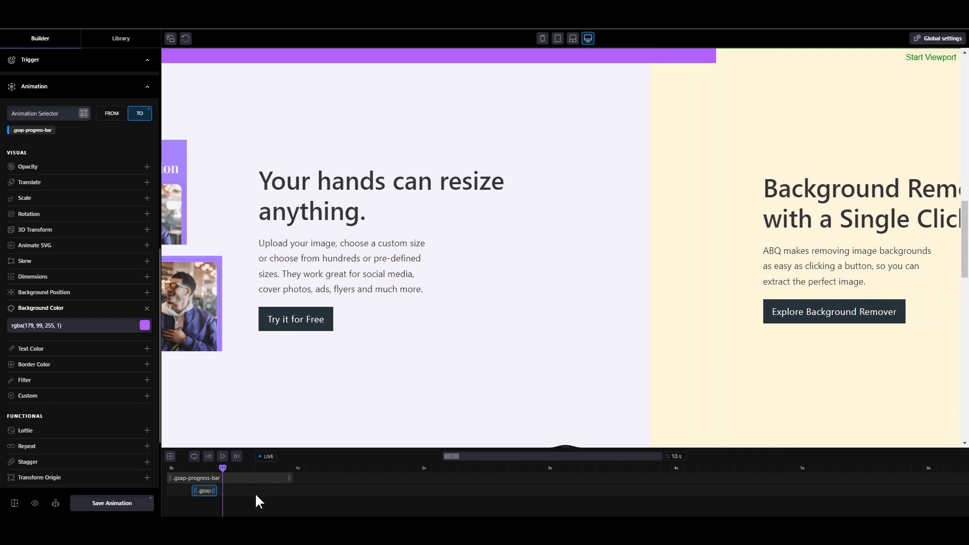
Add a third animation node following the purple color node and target .gsap-progress-bar with it
click(171, 456)
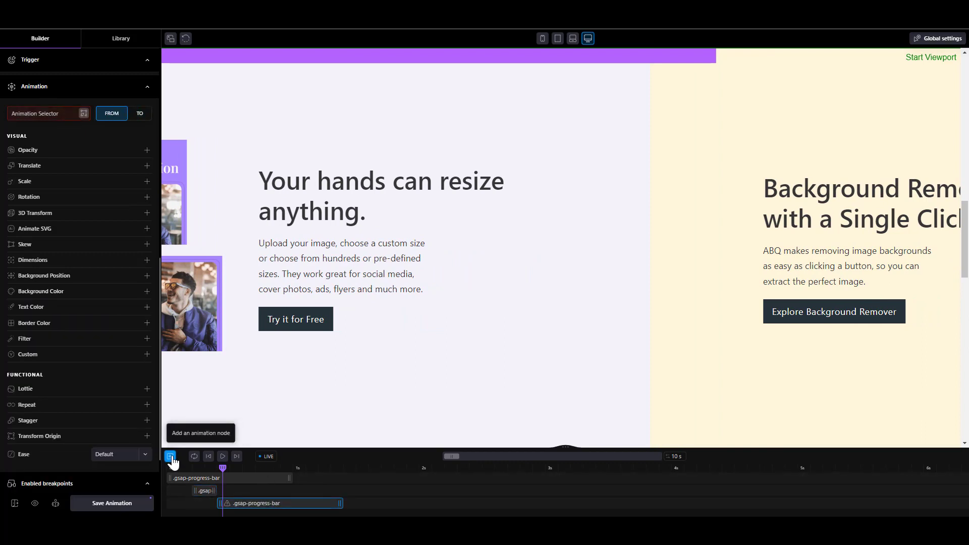
click(84, 114)
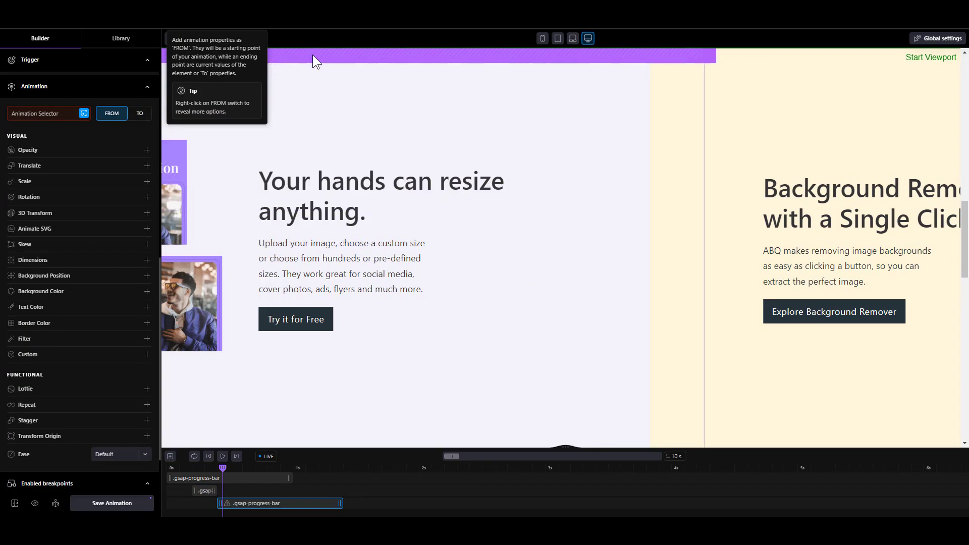
click(322, 55)
click(394, 115)
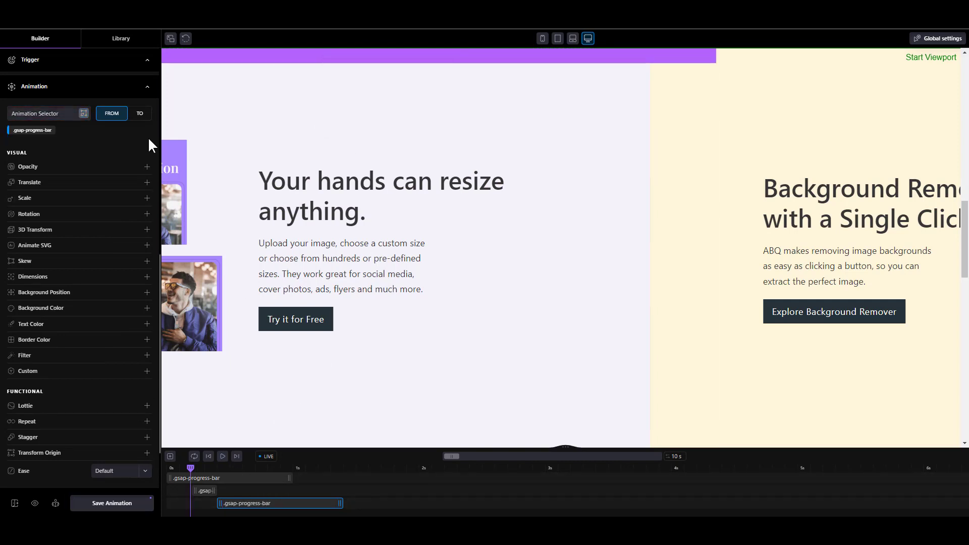
Give the third node a To background color of orange, rgba(255, 175, 0, 1)
click(141, 116)
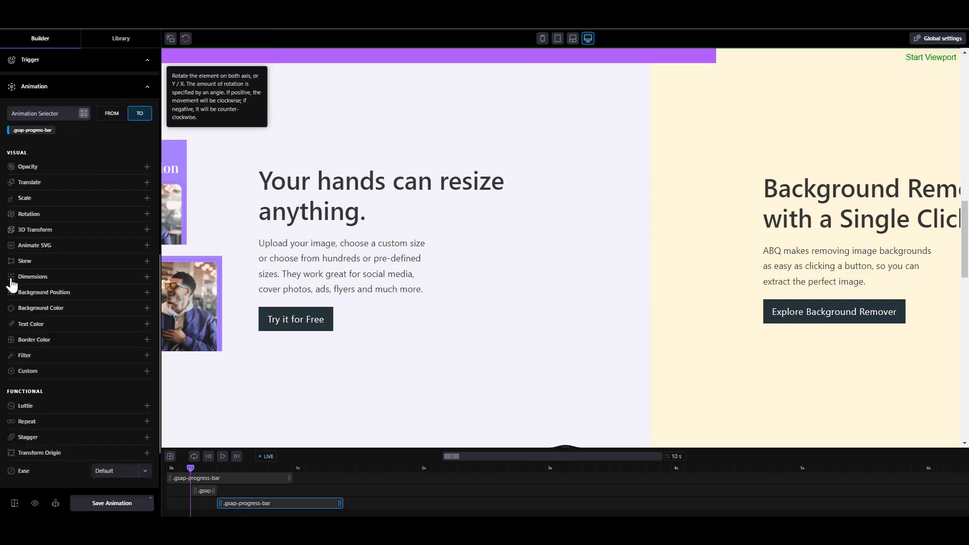
click(147, 309)
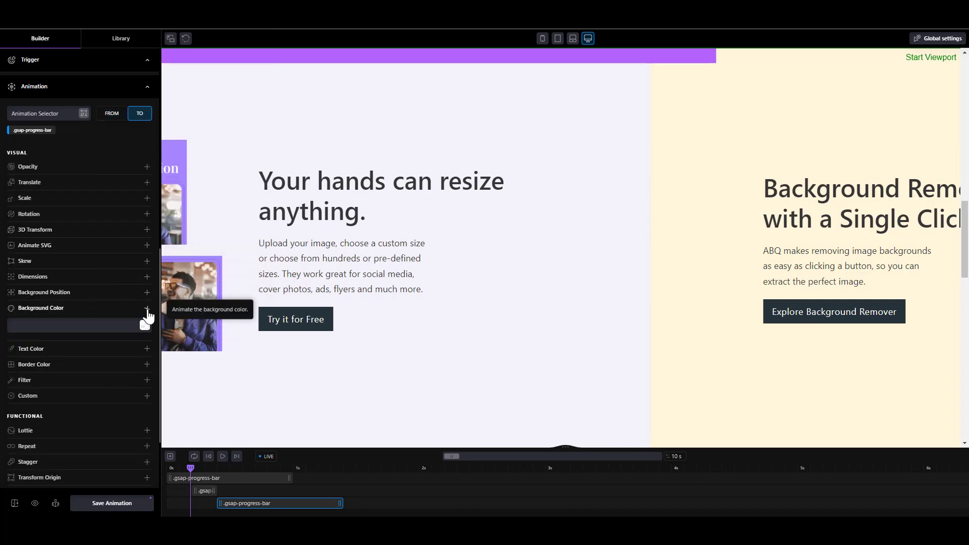
click(143, 327)
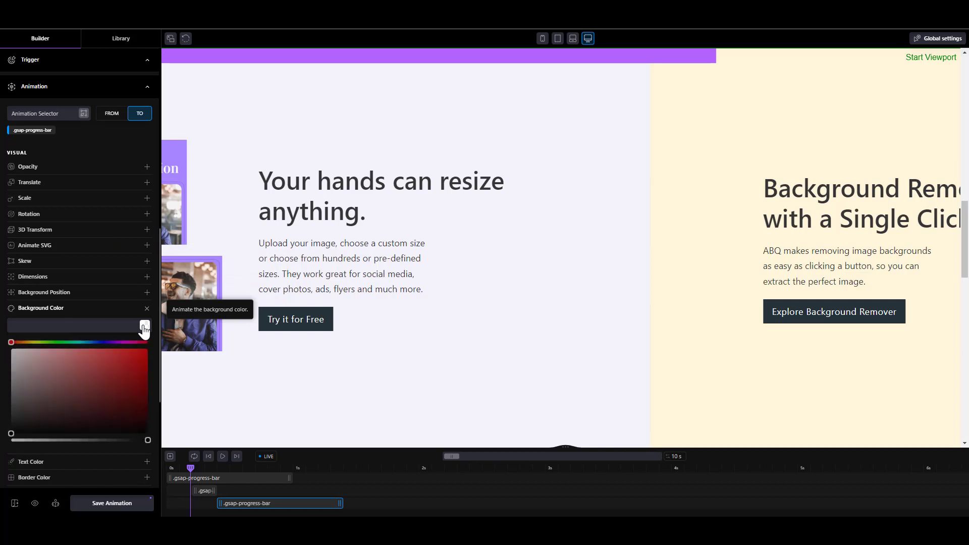
drag(19, 343, 28, 342)
click(147, 348)
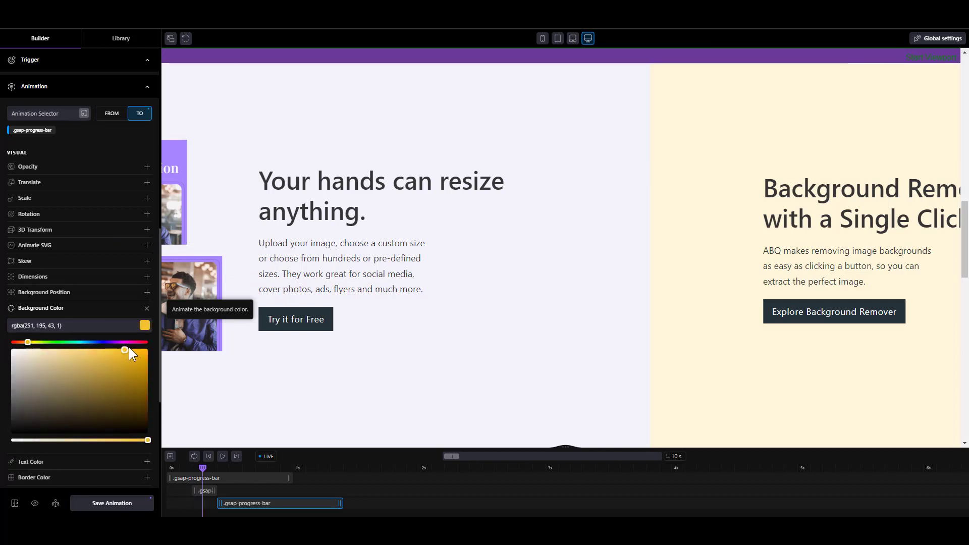
click(29, 341)
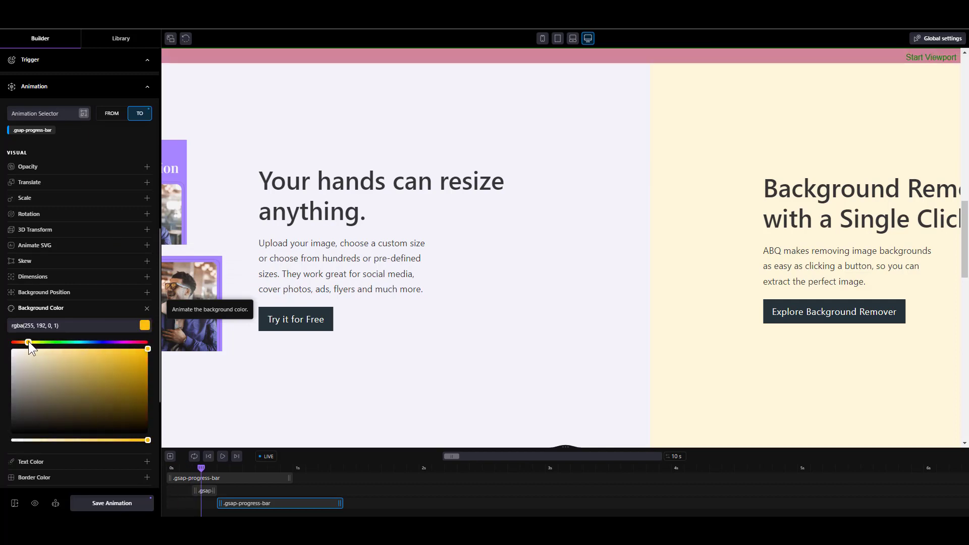
click(26, 342)
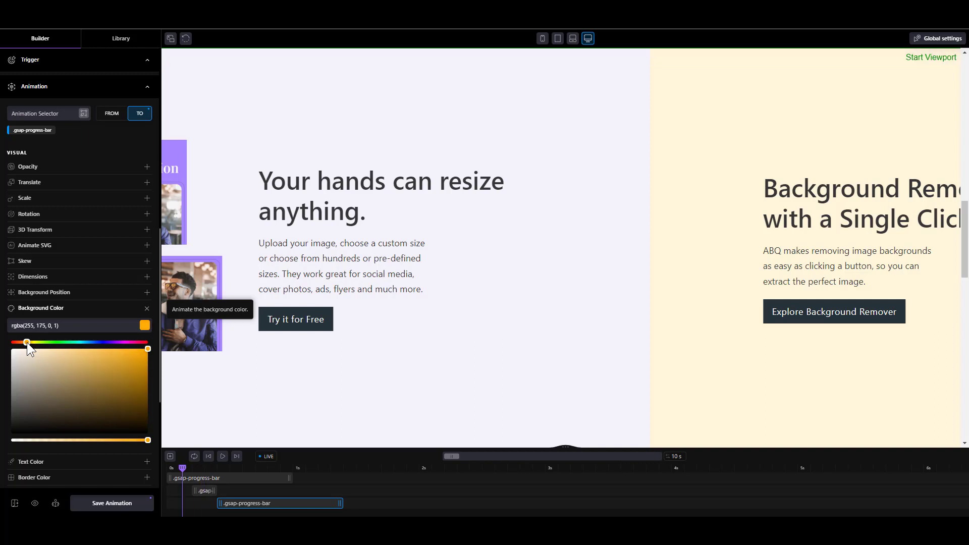
click(363, 302)
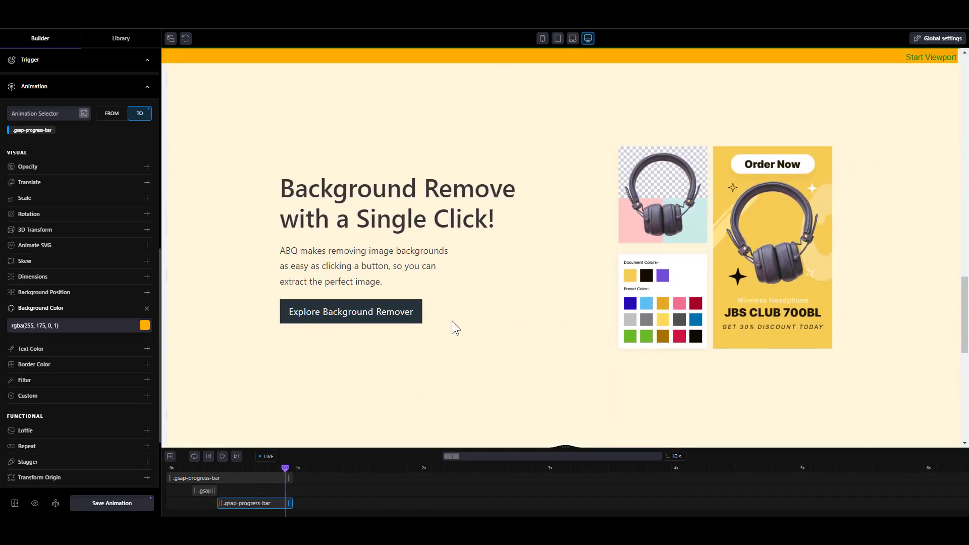
Scroll through the builder preview and the live page to check the progress bar's growth and color changes across the horizontal sections
scroll(453, 319, down, 5)
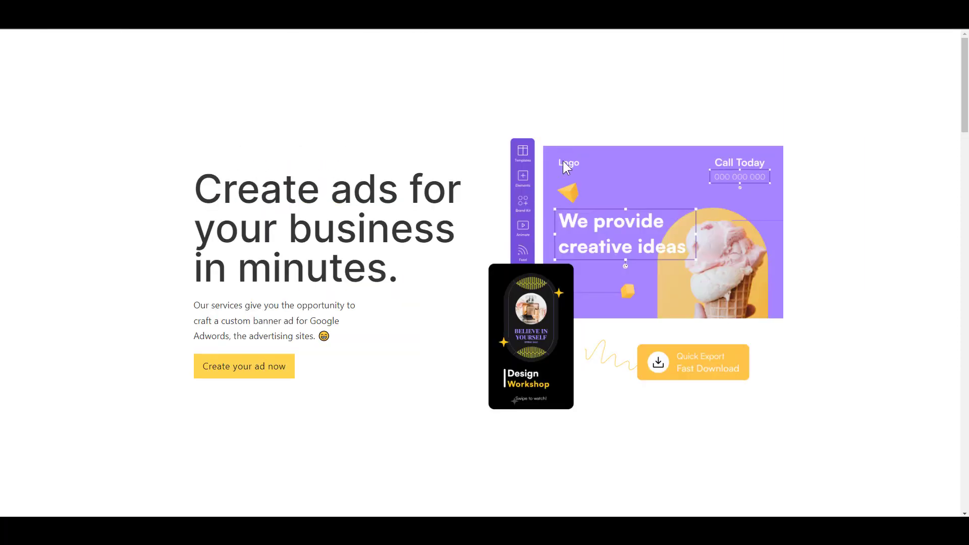
scroll(568, 181, down, 10)
scroll(568, 181, down, 10)
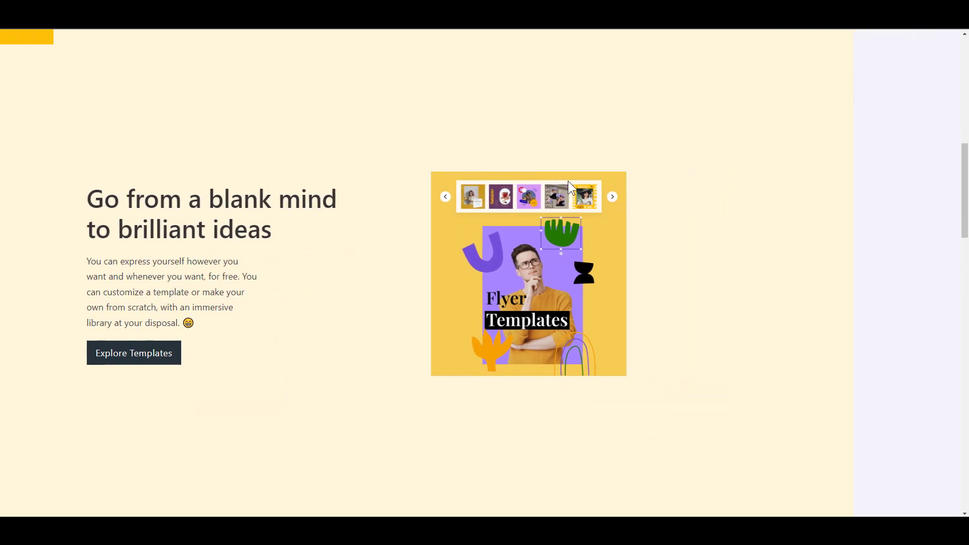
scroll(568, 180, down, 10)
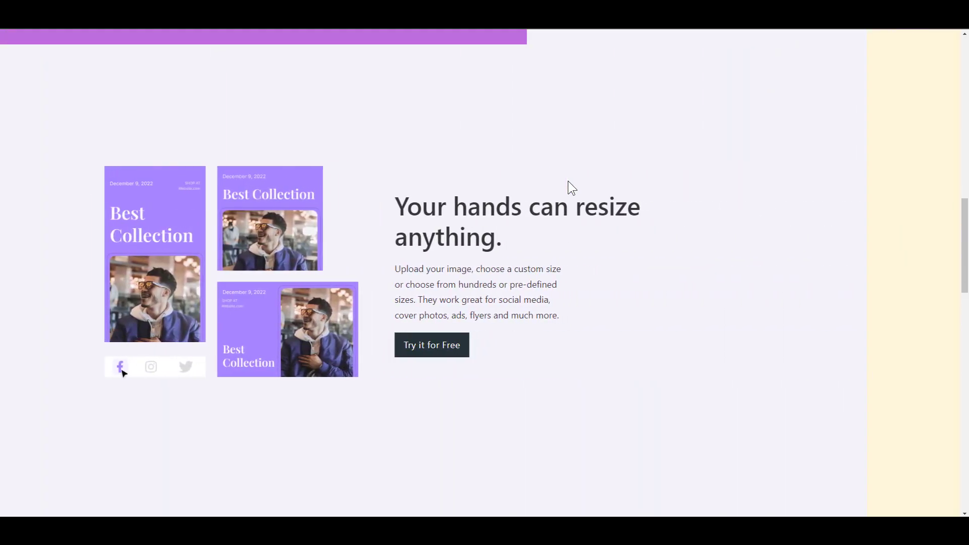
scroll(568, 188, down, 10)
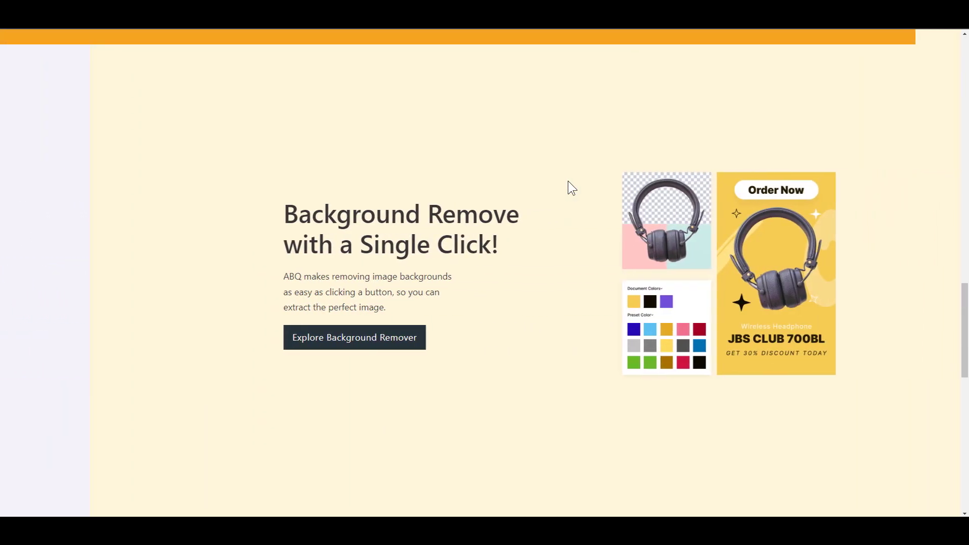
scroll(569, 189, up, 5)
scroll(568, 189, up, 15)
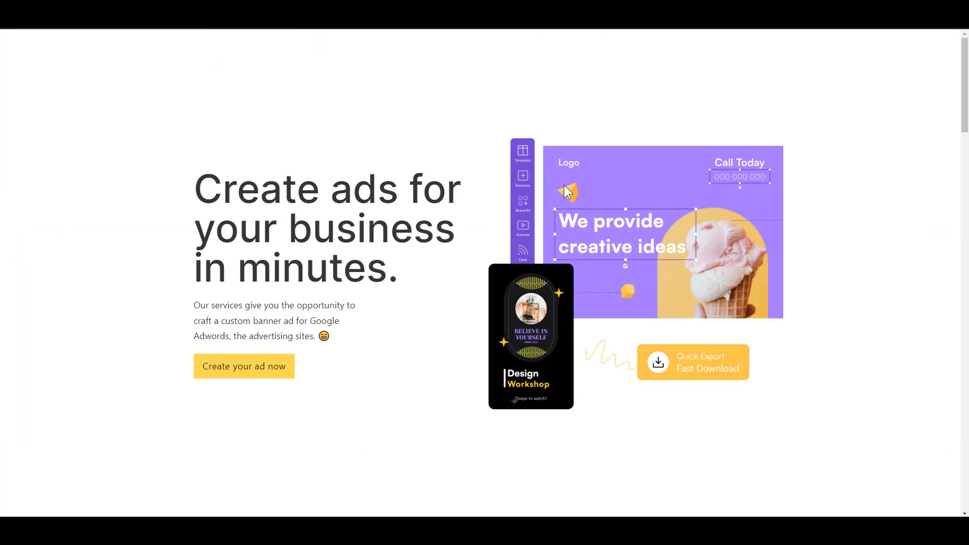
Page through the live site to the Get in Touch section and return to the top to check the scrolling behavior
key(Page_Down)
key(Page_Down)
key(Page_Down)
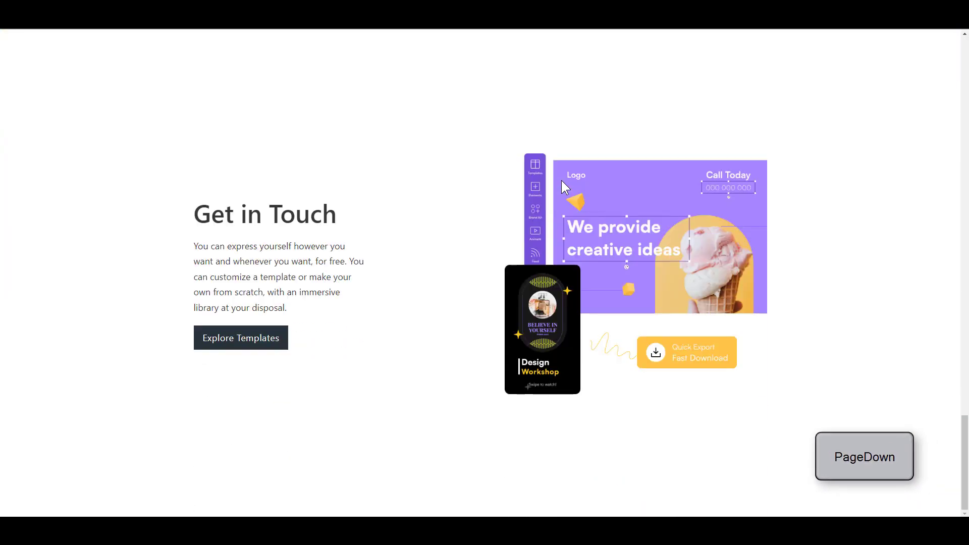
scroll(562, 180, up, 15)
scroll(562, 180, down, 10)
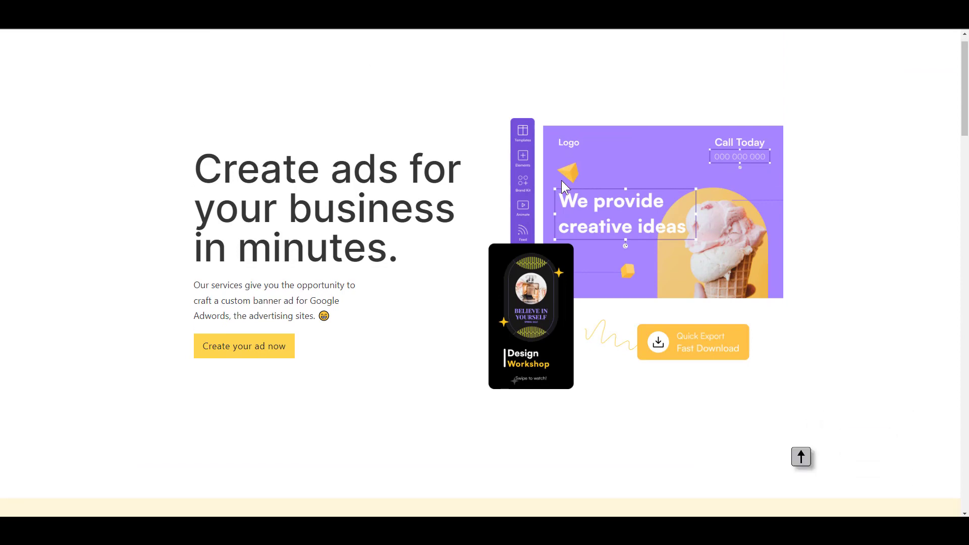
Scroll the live page down and back to the hero section to examine the horizontal sections and progress bar in both directions
scroll(562, 180, down, 10)
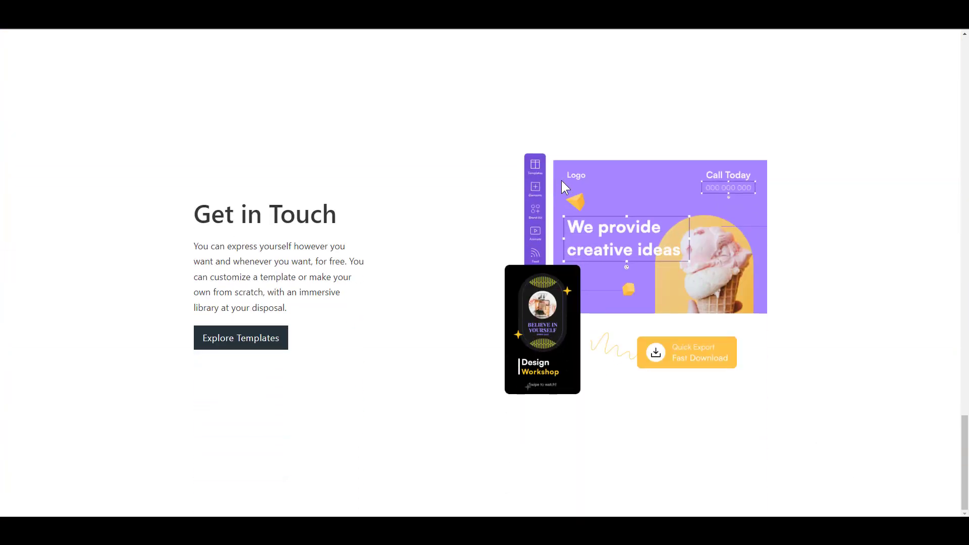
drag(966, 454, 953, 60)
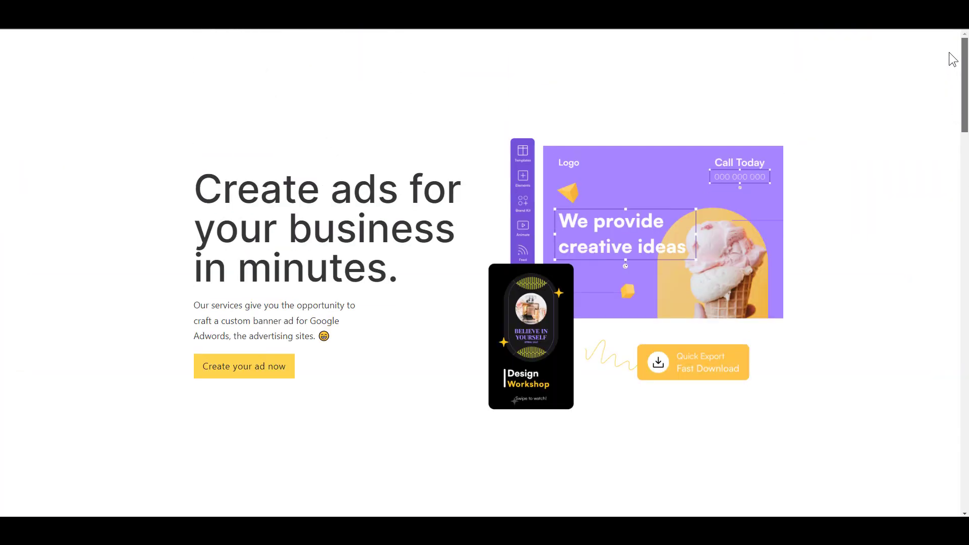
scroll(898, 121, down, 9)
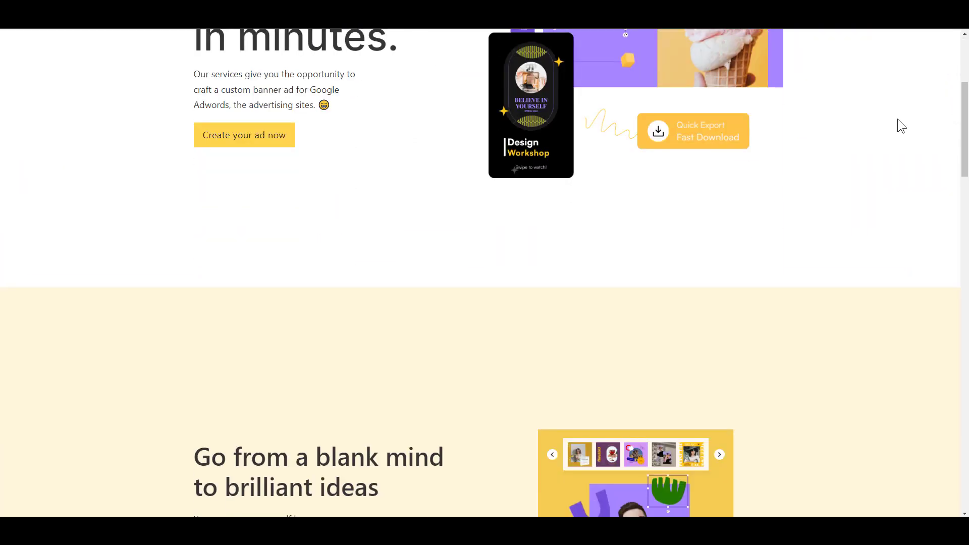
scroll(773, 188, down, 10)
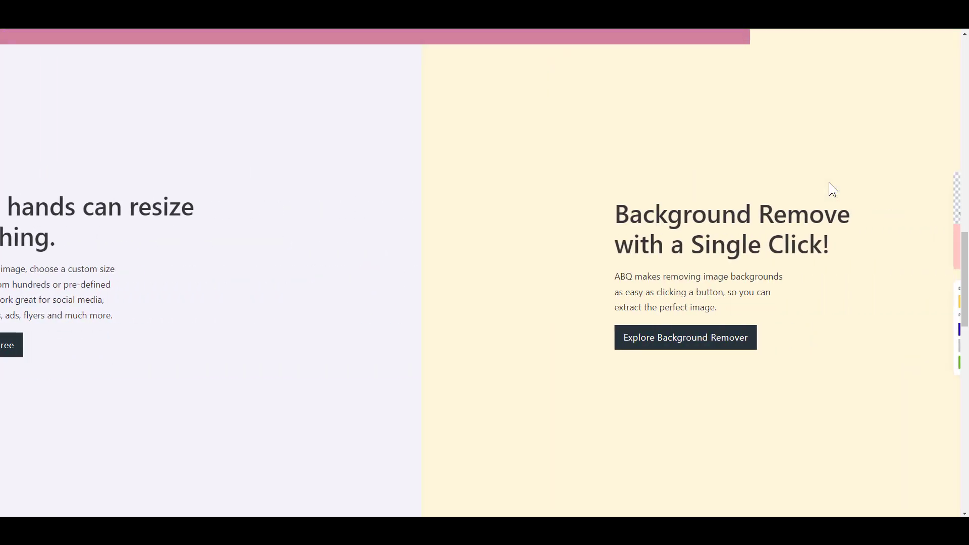
scroll(829, 183, down, 3)
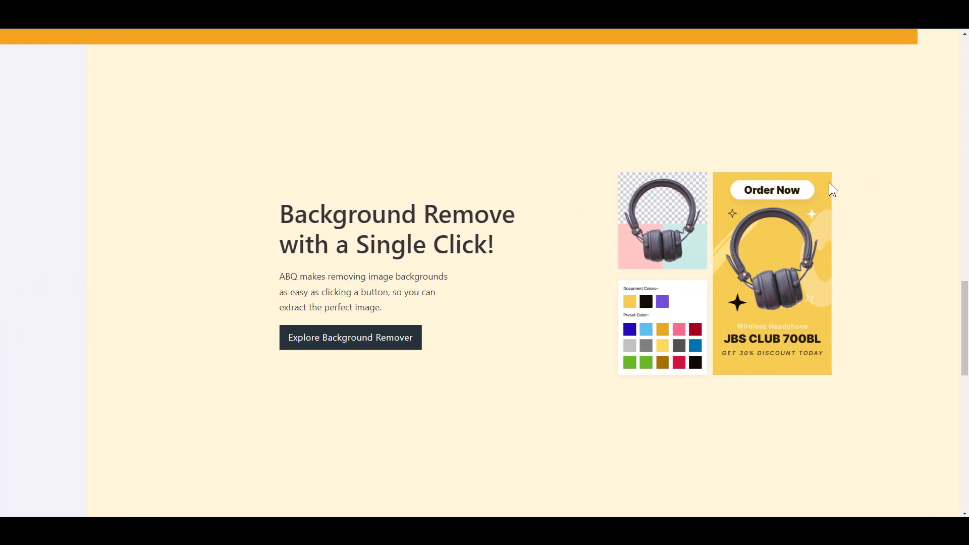
scroll(829, 184, up, 15)
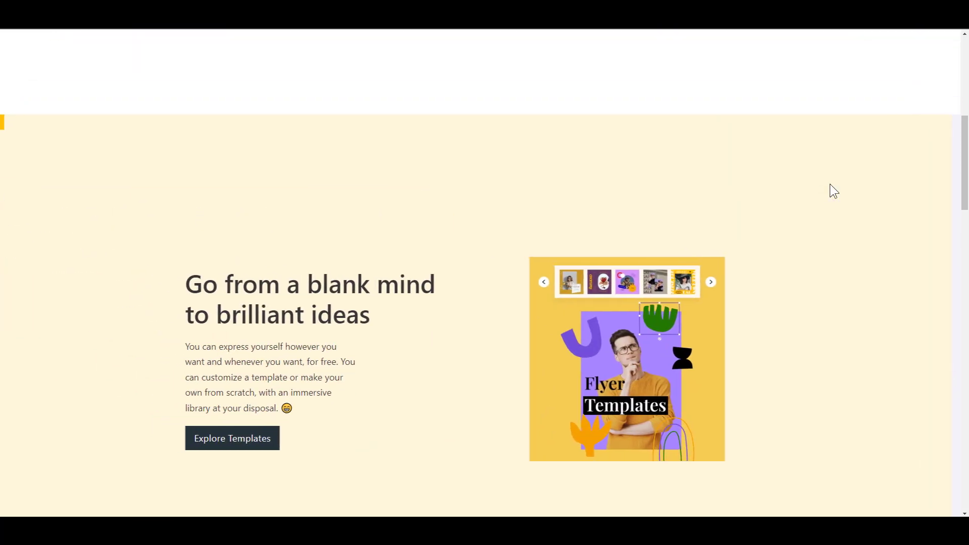
scroll(830, 185, up, 4)
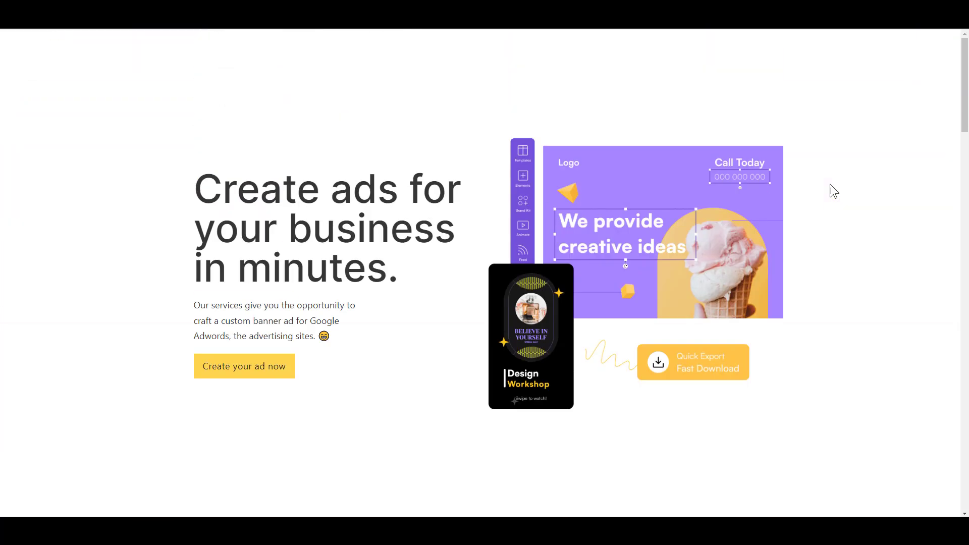